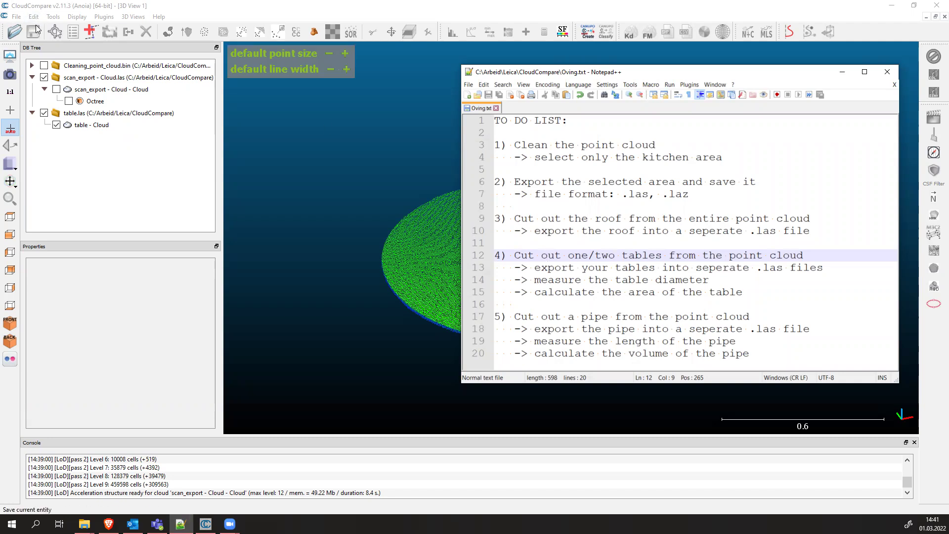
Review the table and pipe tasks in the Oving.txt to-do list, including pipe export, length and volume, and return to CloudCompare.
drag(752, 297, 534, 293)
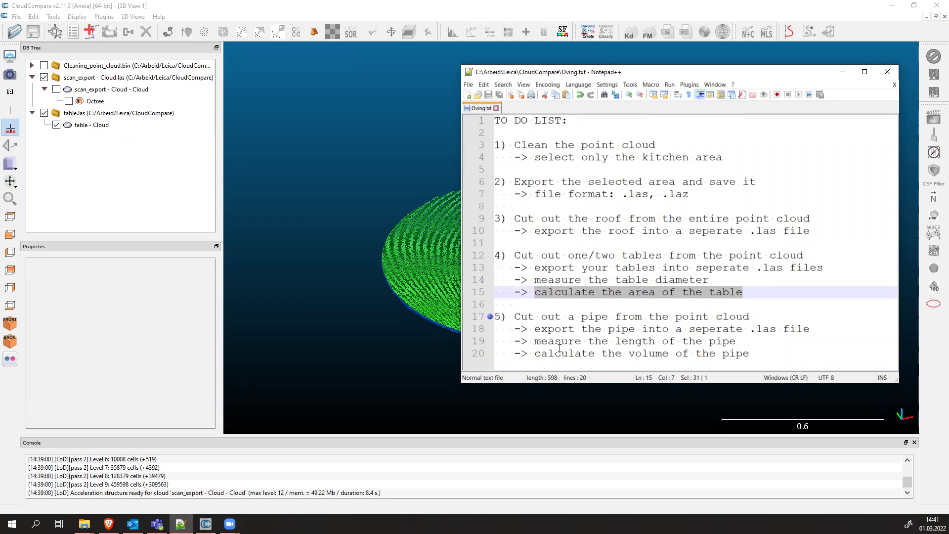
click(576, 316)
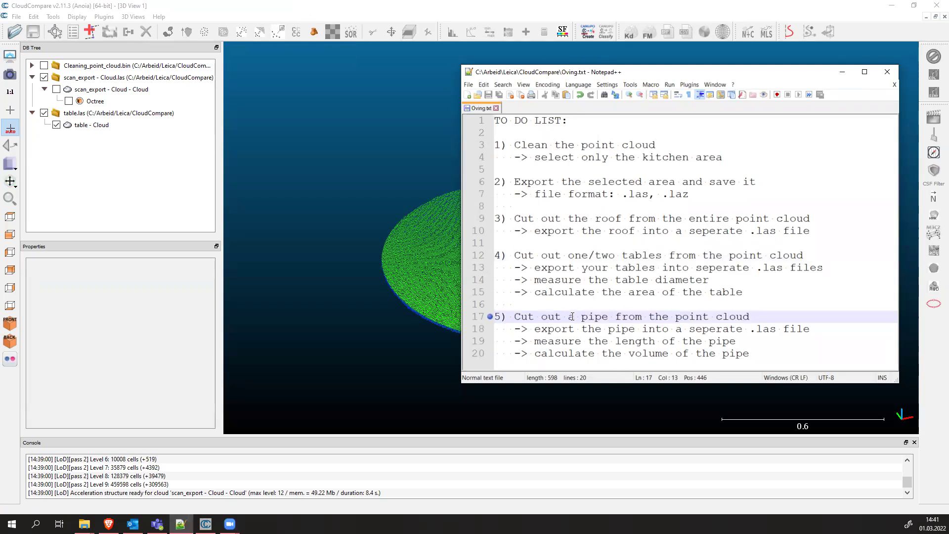
drag(533, 340, 751, 353)
click(752, 353)
drag(534, 328, 804, 329)
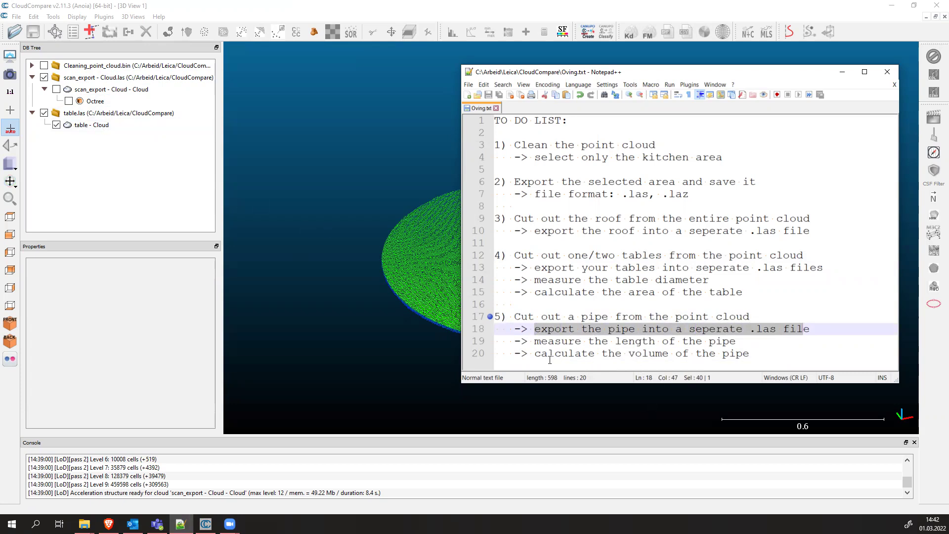
drag(534, 354, 756, 357)
click(767, 353)
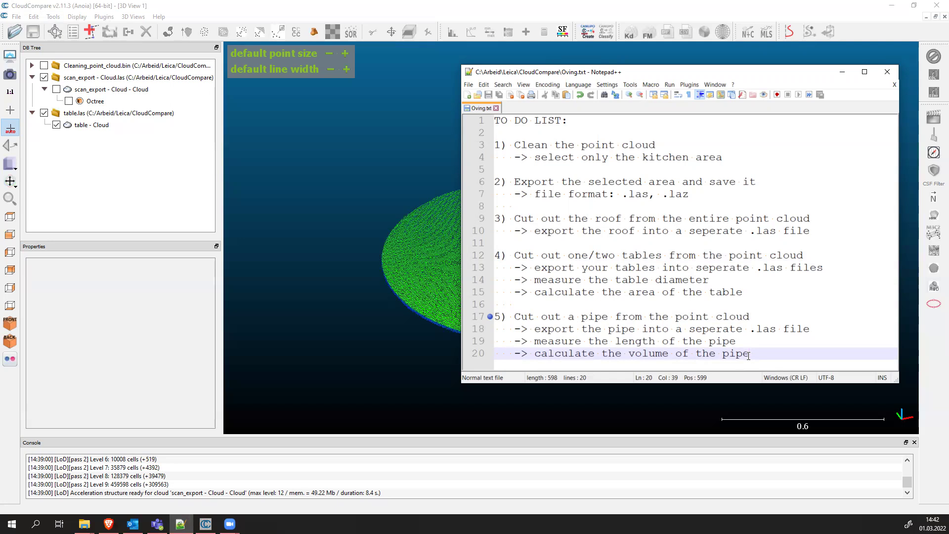
drag(751, 353, 514, 354)
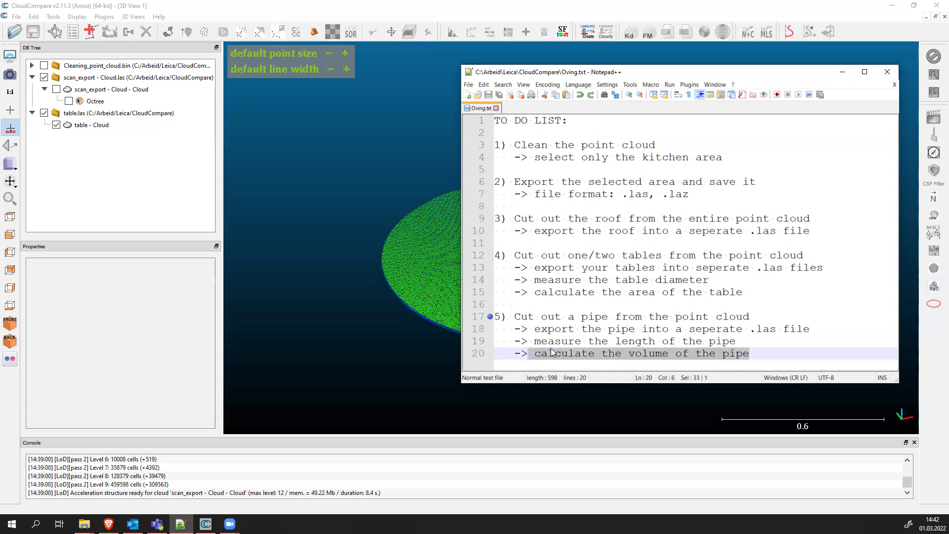
click(540, 267)
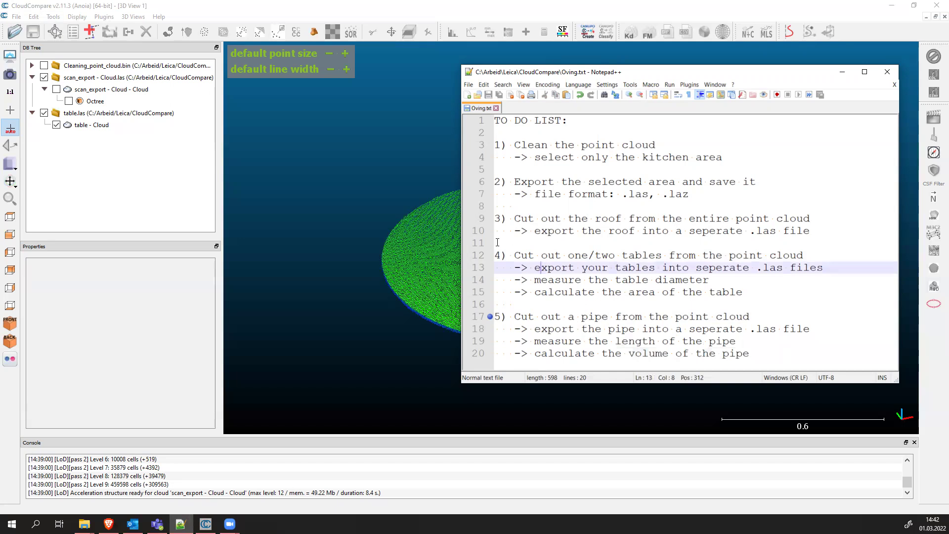
drag(494, 317, 752, 317)
click(843, 71)
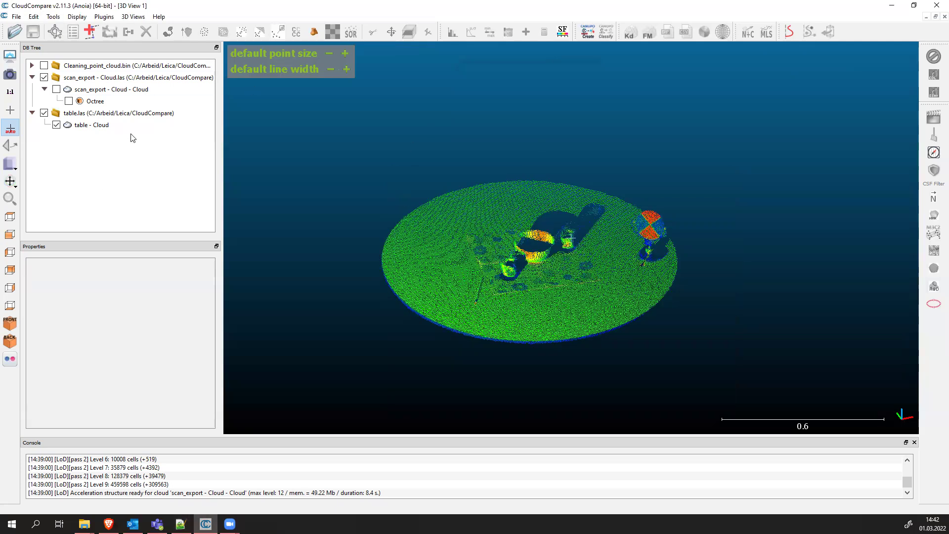
Show the scan_export - Cloud - Cloud point cloud and bring the whole building into view.
click(56, 90)
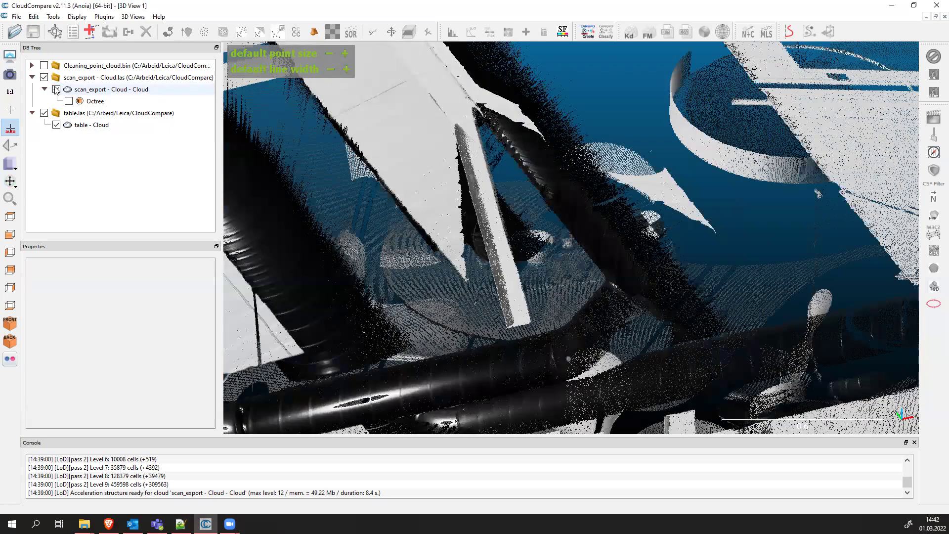
scroll(567, 219, down, 5)
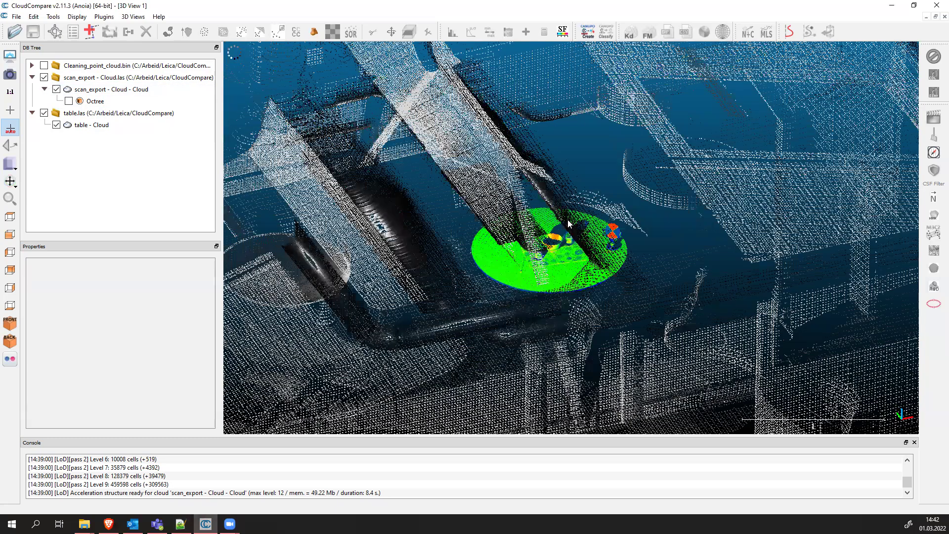
drag(667, 253, 802, 241)
drag(571, 225, 573, 343)
drag(787, 224, 657, 173)
drag(693, 199, 604, 231)
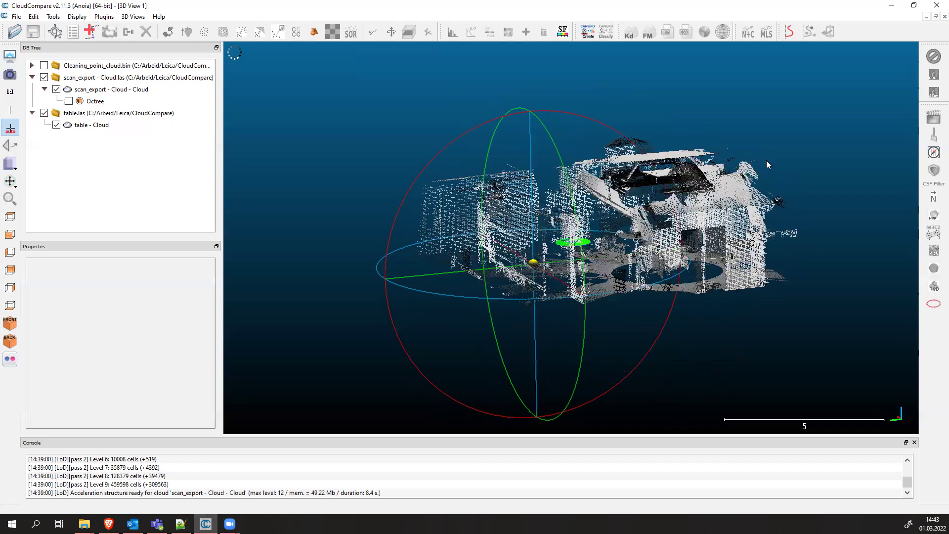
drag(767, 161, 388, 157)
Hide the table.las group and move it into the Cleaning_point_cloud.bin group.
click(56, 124)
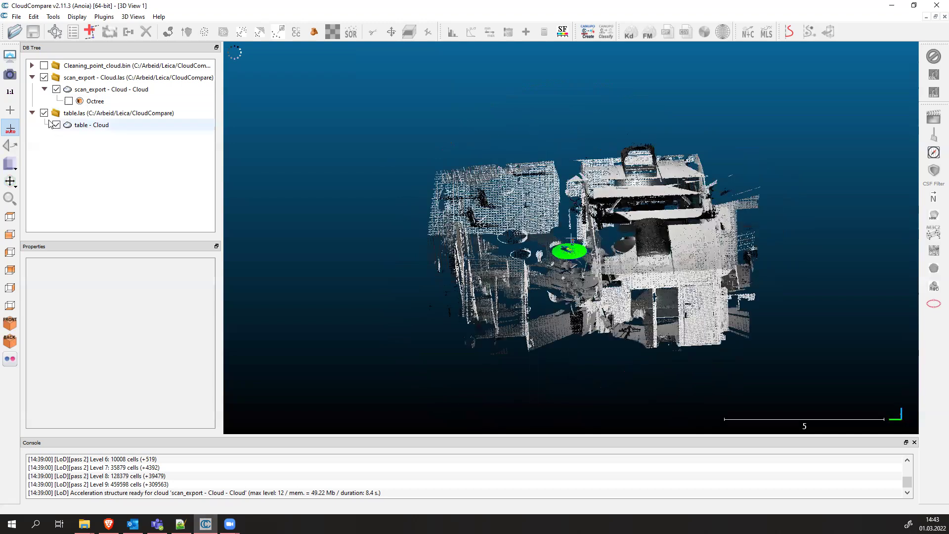
click(44, 113)
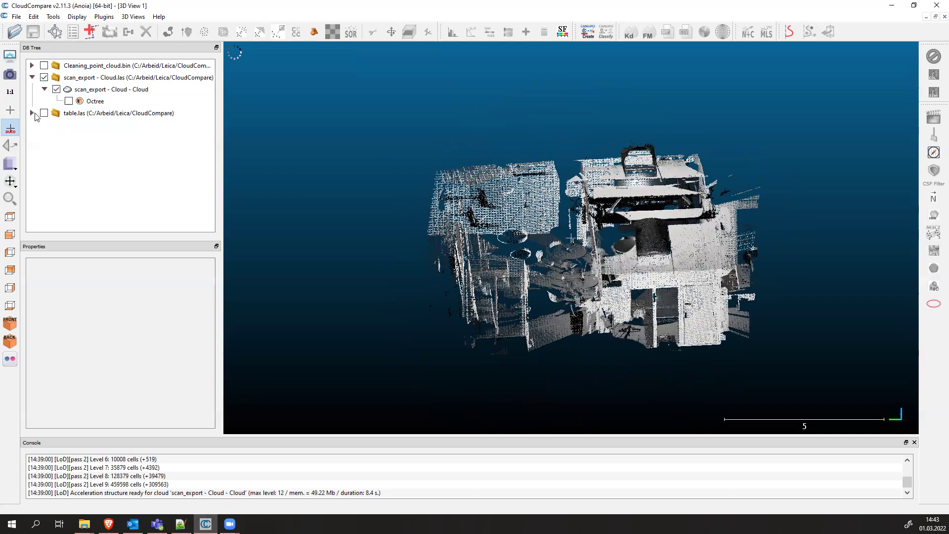
double_click(84, 114)
drag(104, 76, 104, 77)
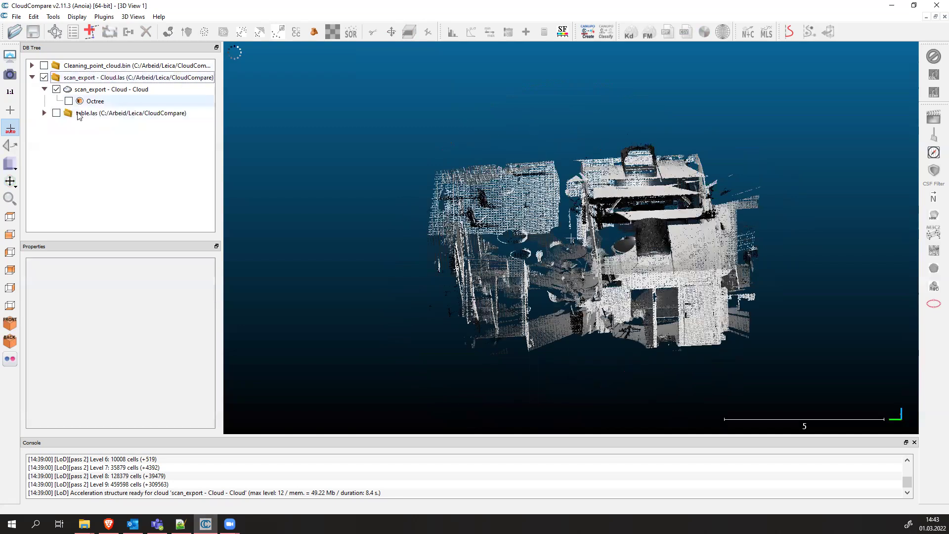
click(82, 113)
drag(56, 76, 59, 66)
Cross-section the scan_export - Cloud - Cloud point cloud in side view, shrinking the box around the roof to a Z thickness of about 1.83.
click(96, 114)
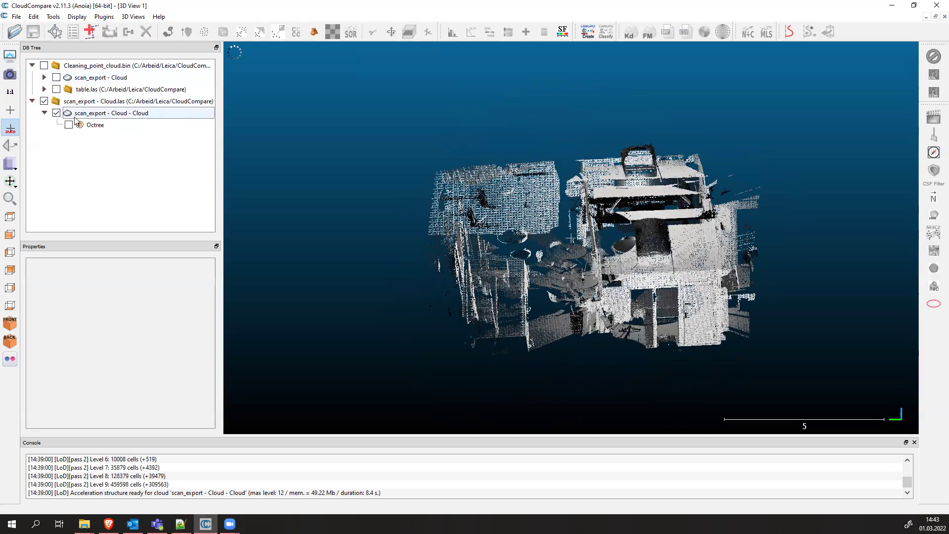
drag(659, 275, 529, 211)
drag(537, 264, 655, 196)
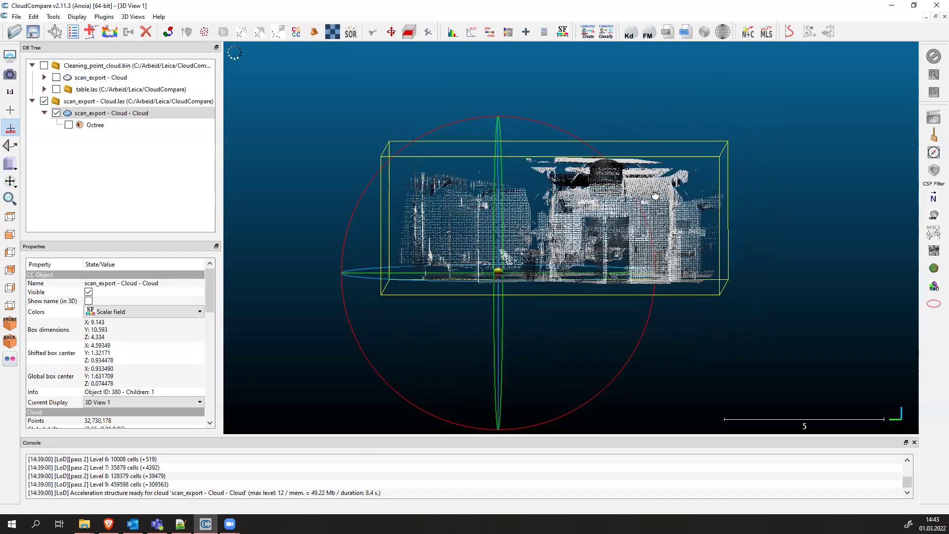
double_click(559, 241)
drag(560, 242, 554, 164)
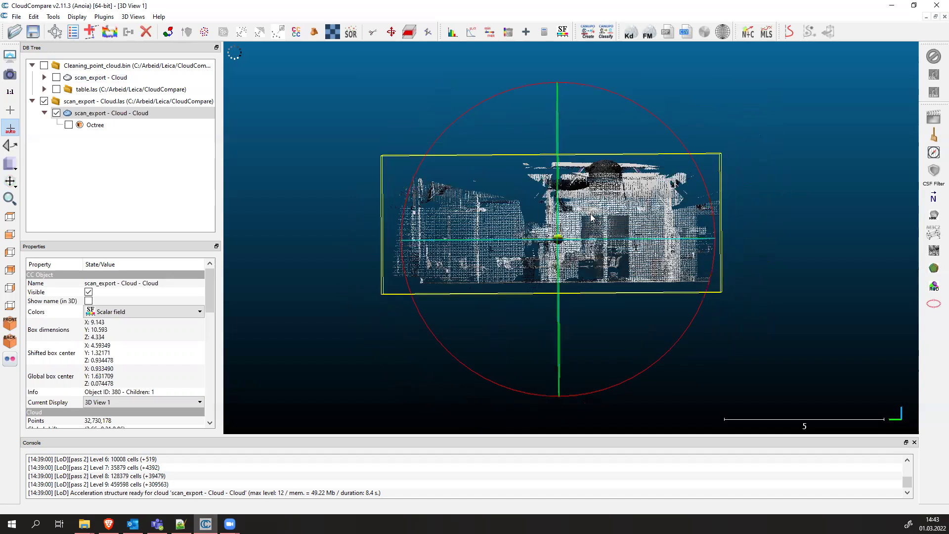
click(406, 33)
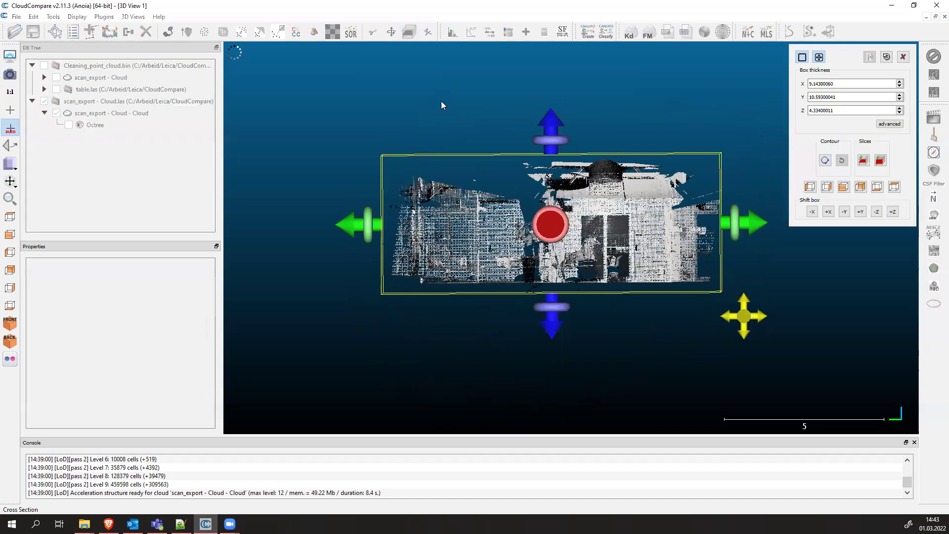
click(901, 58)
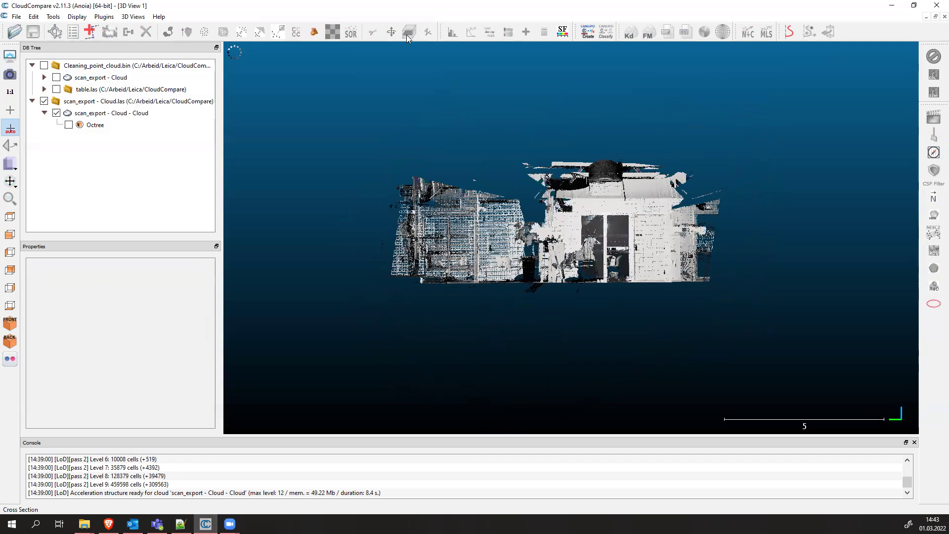
click(139, 113)
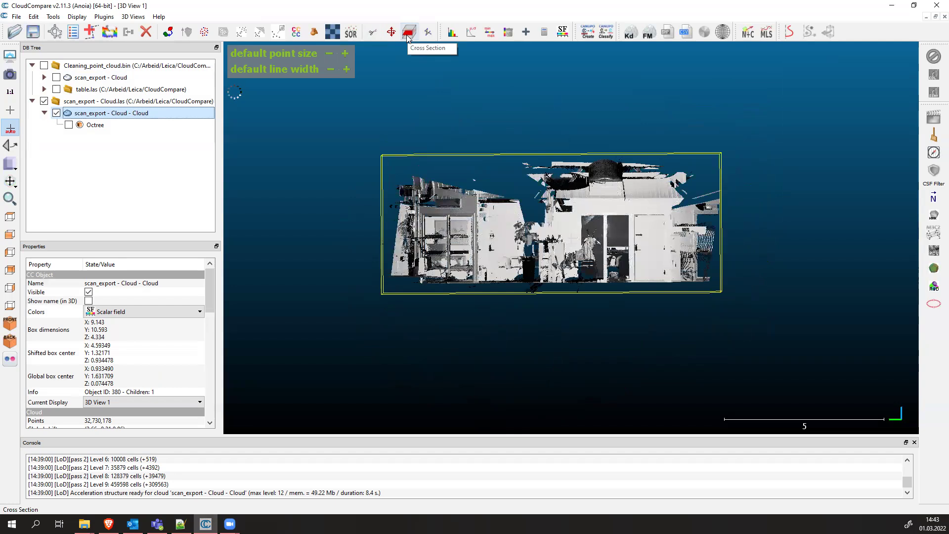
click(408, 36)
drag(558, 295, 540, 254)
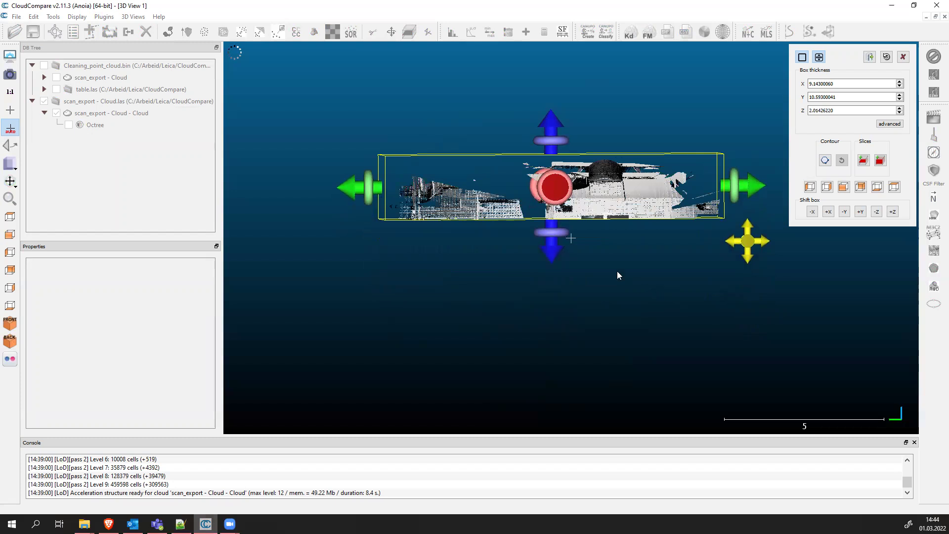
drag(552, 142, 554, 129)
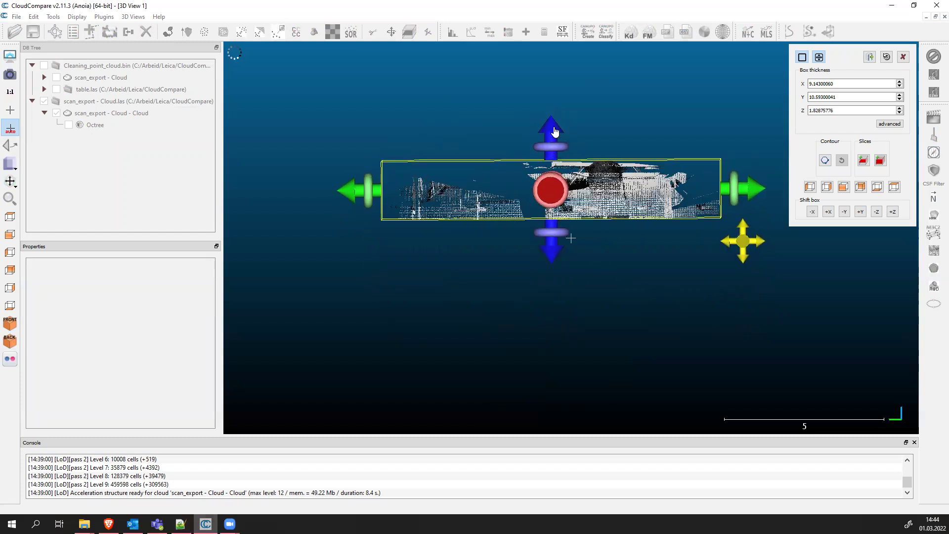
Export the cropped roof section as a new cloud and close the Cross Section tool.
scroll(491, 219, down, 3)
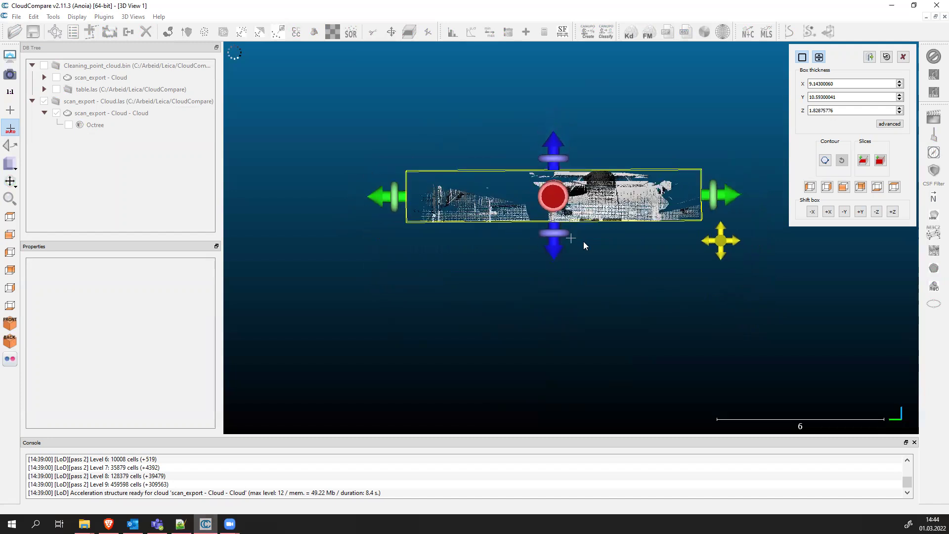
right_drag(506, 241, 490, 265)
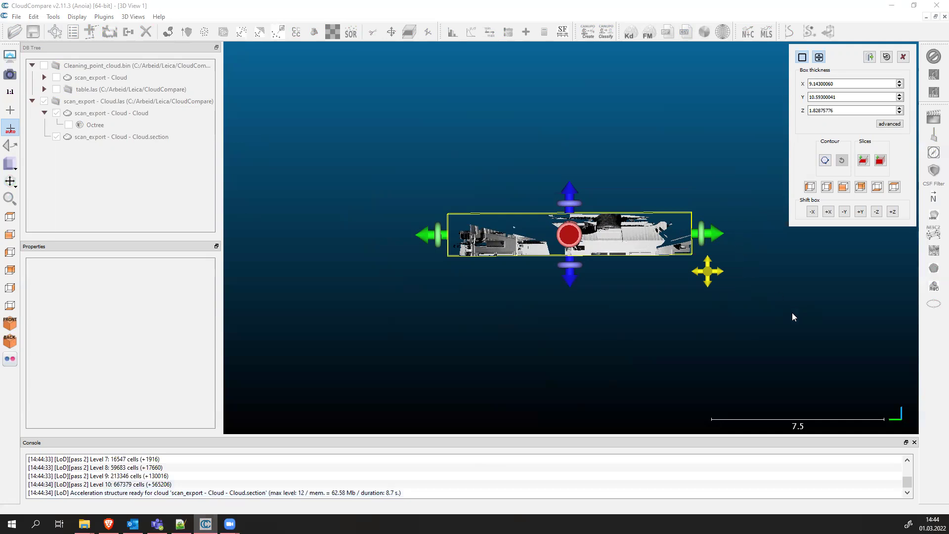
click(904, 58)
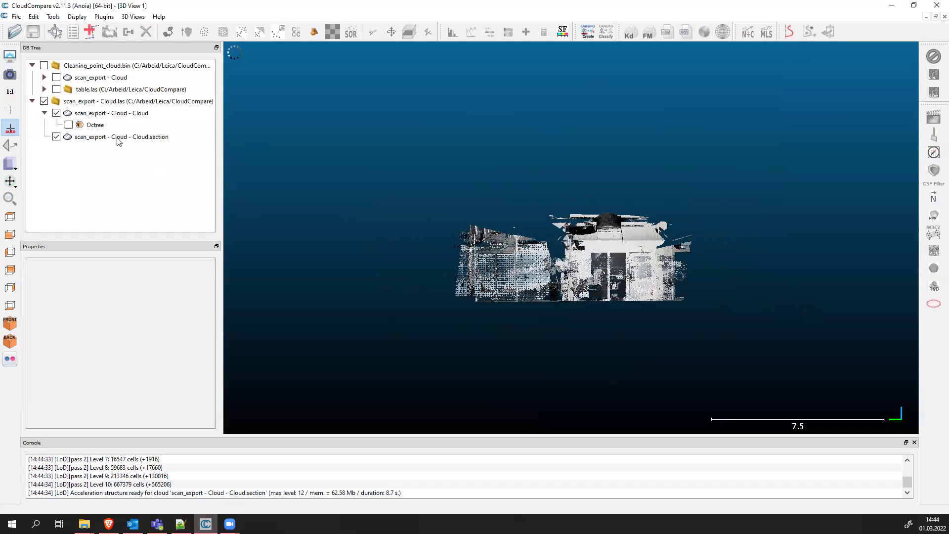
Hide the original scan_export - Cloud - Cloud point cloud and rename the extracted section as roof.
click(57, 113)
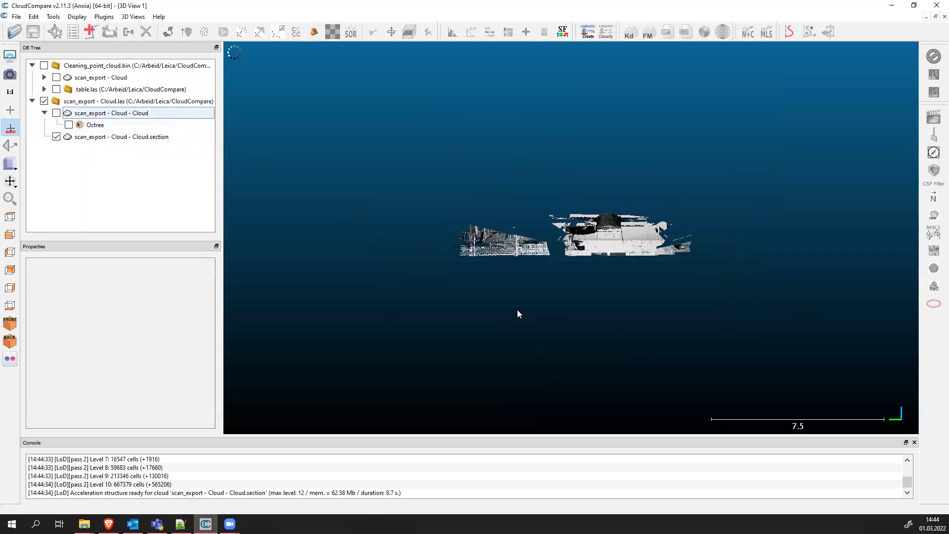
click(102, 138)
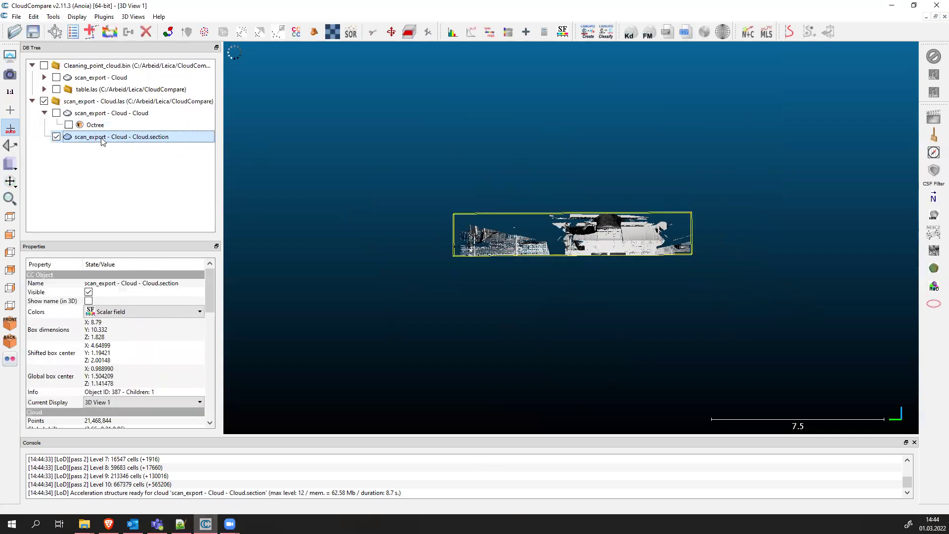
double_click(102, 138)
text(roof)
key(Return)
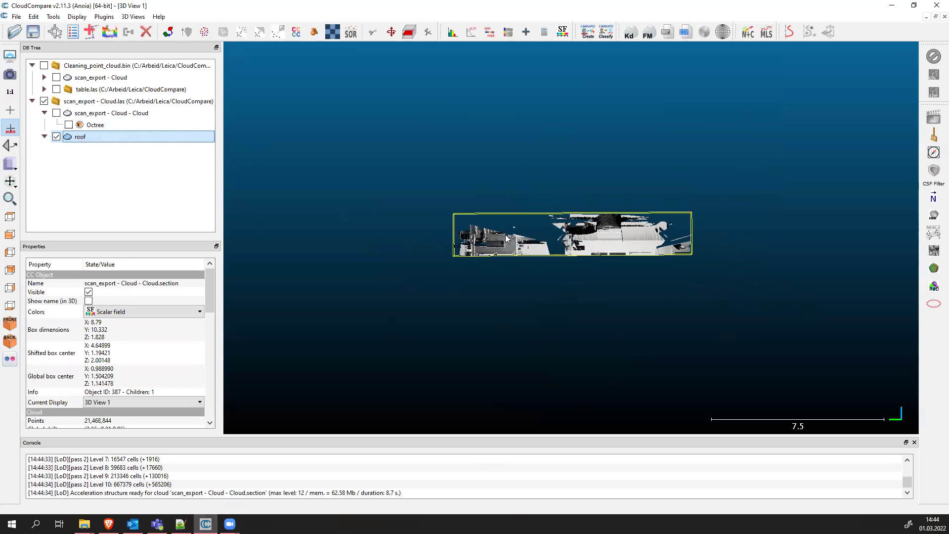
Set the roof cloud's color scale to Blue>Green>Yellow>Red.
scroll(162, 364, down, 5)
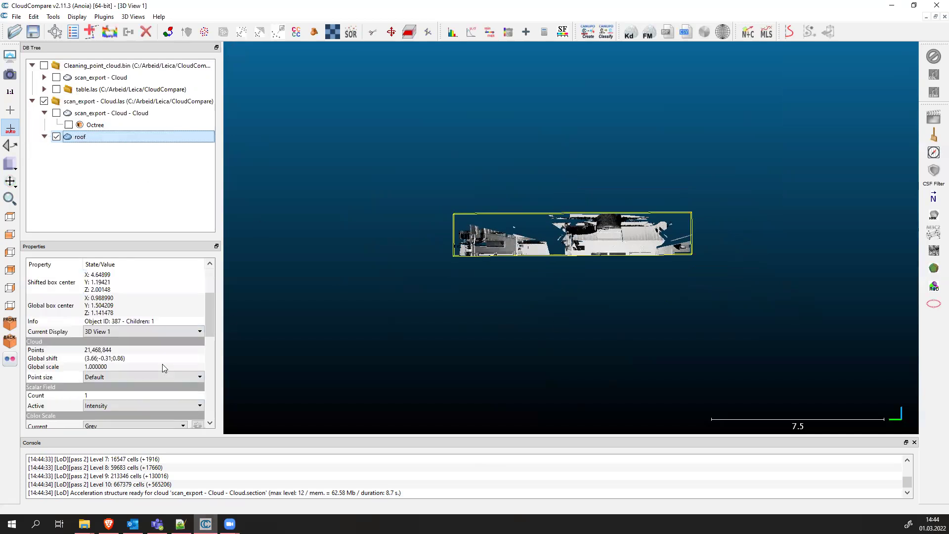
click(148, 342)
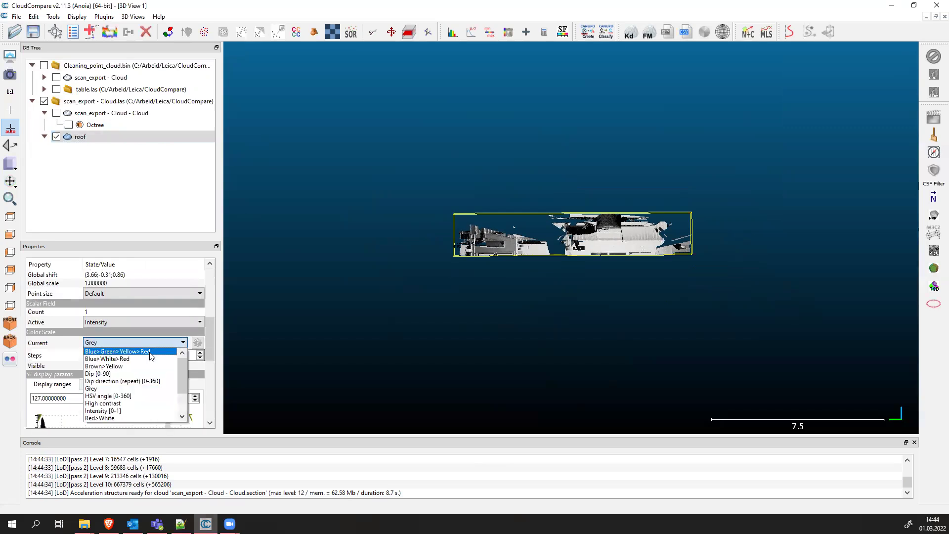
click(114, 351)
Examine the recoloured roof cloud around the round disc, the pipes and the boxed roof corner.
mouse_move(483, 273)
mouse_down()
mouse_move(644, 303)
mouse_move(712, 285)
mouse_move(472, 270)
mouse_up()
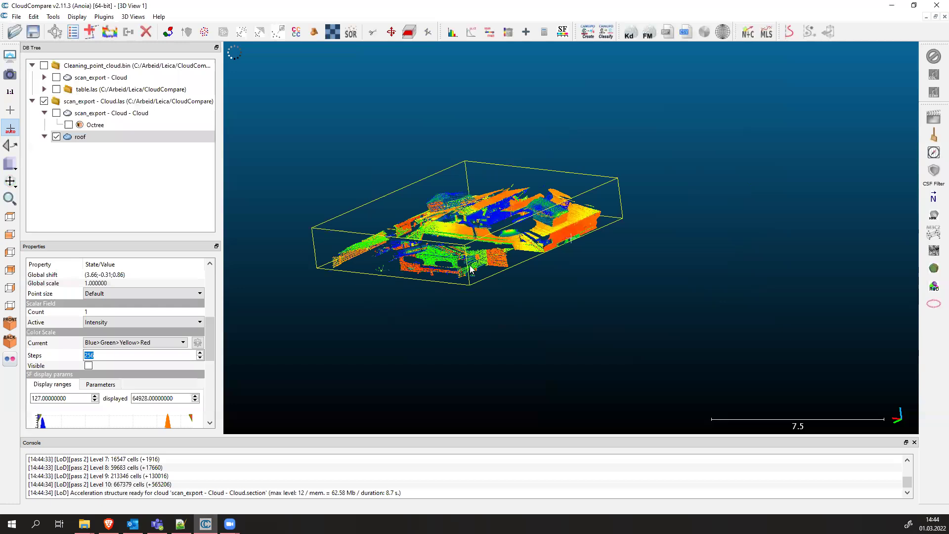
scroll(406, 248, up, 4)
scroll(342, 206, up, 3)
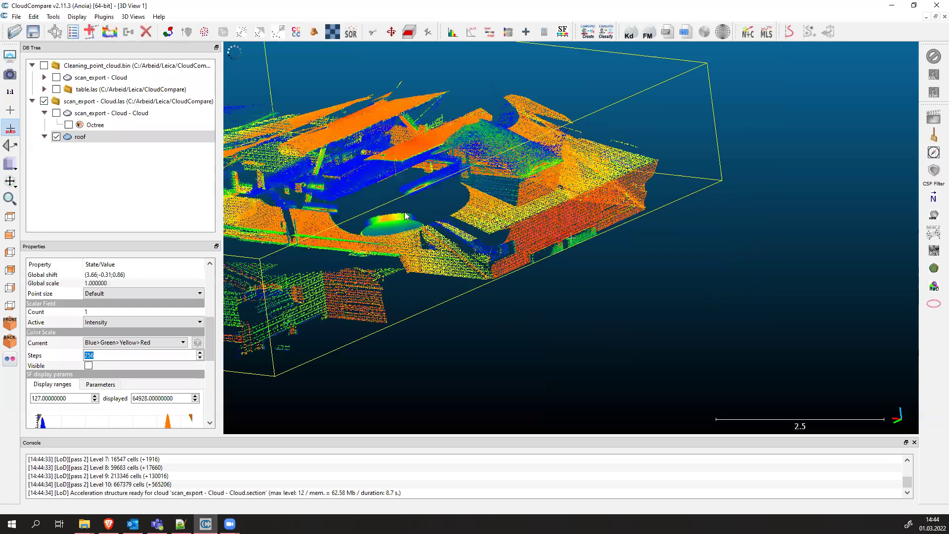
double_click(409, 185)
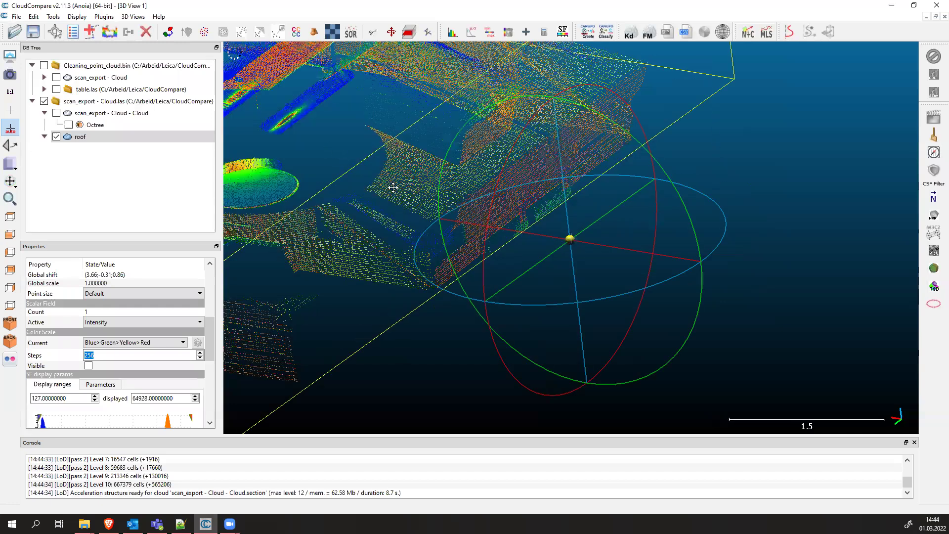
drag(493, 240, 494, 223)
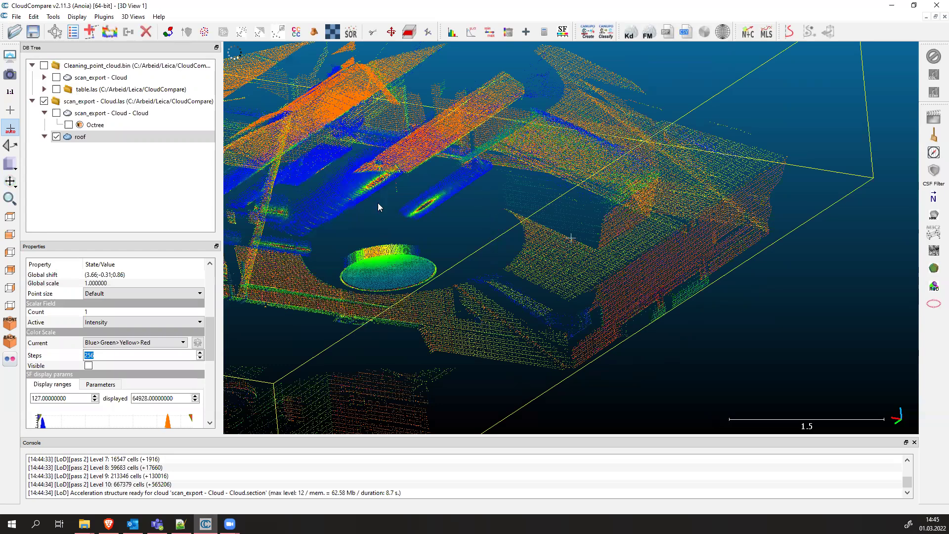
scroll(370, 218, up, 3)
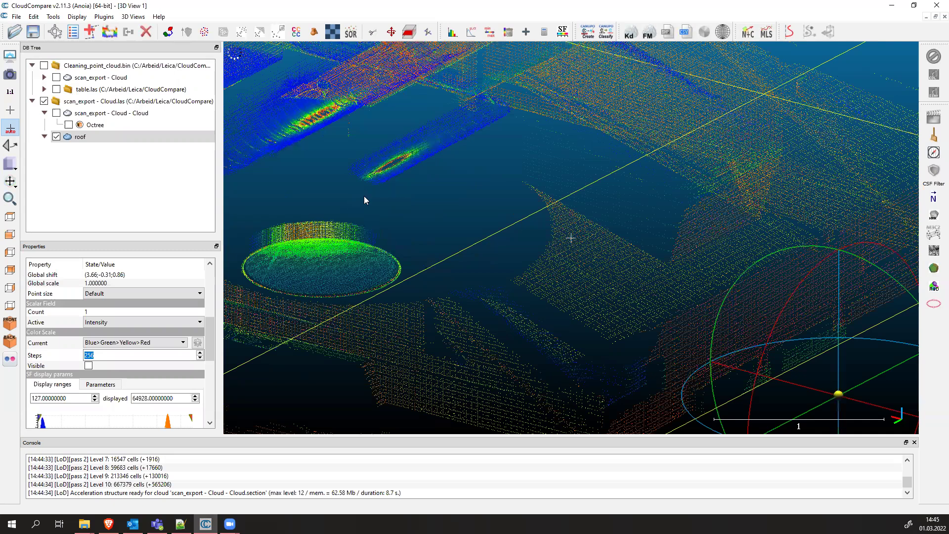
drag(364, 196, 441, 244)
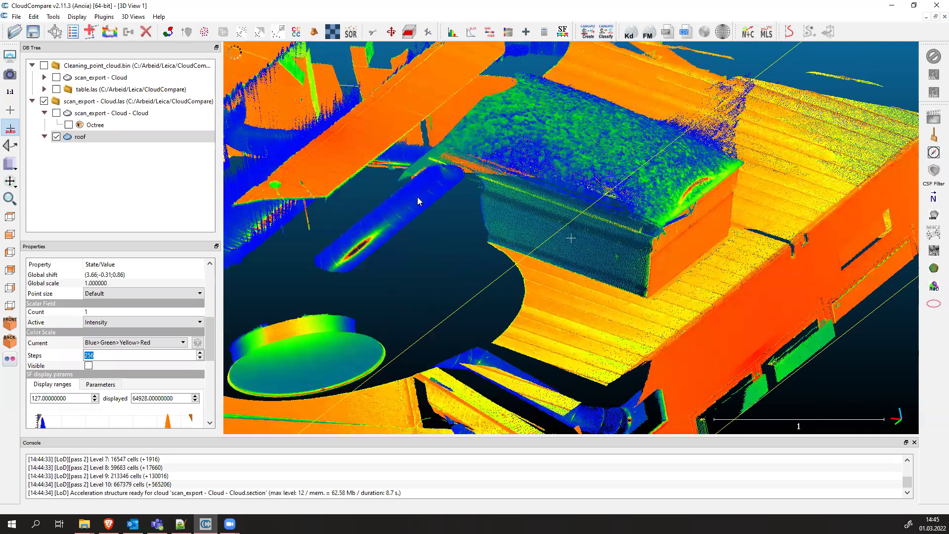
scroll(417, 196, down, 3)
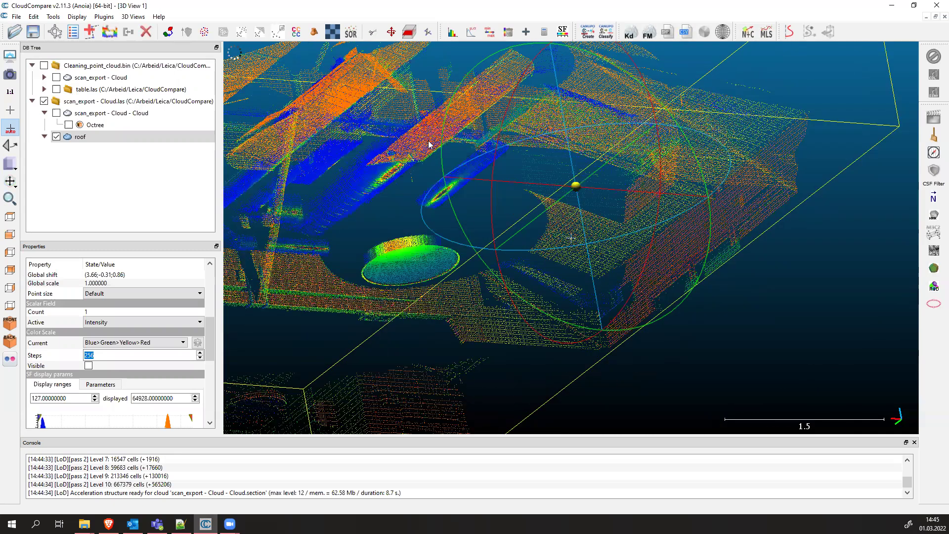
scroll(391, 135, up, 5)
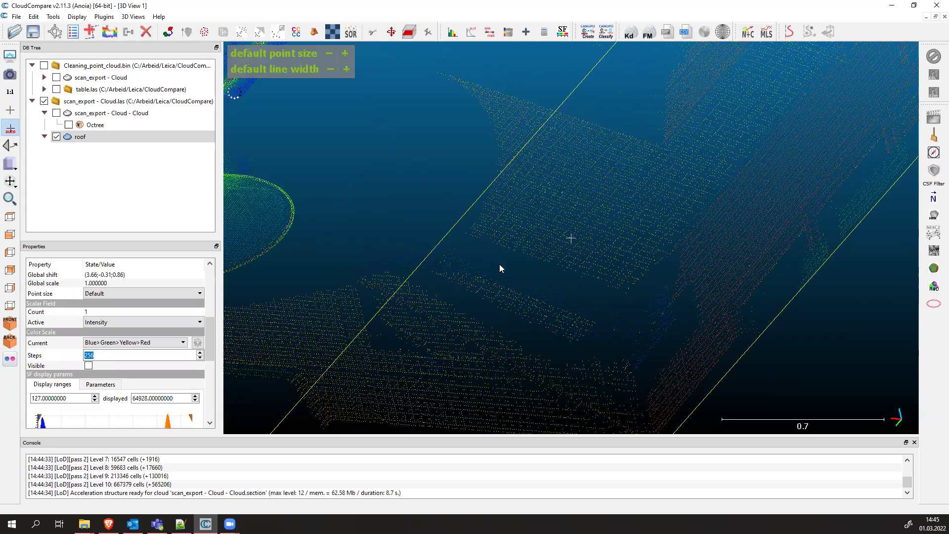
scroll(499, 269, down, 2)
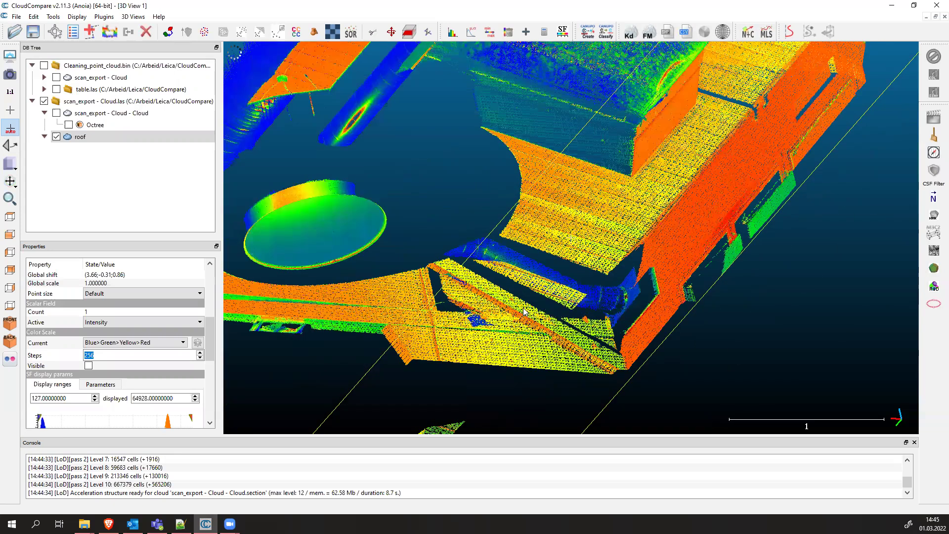
scroll(525, 319, up, 2)
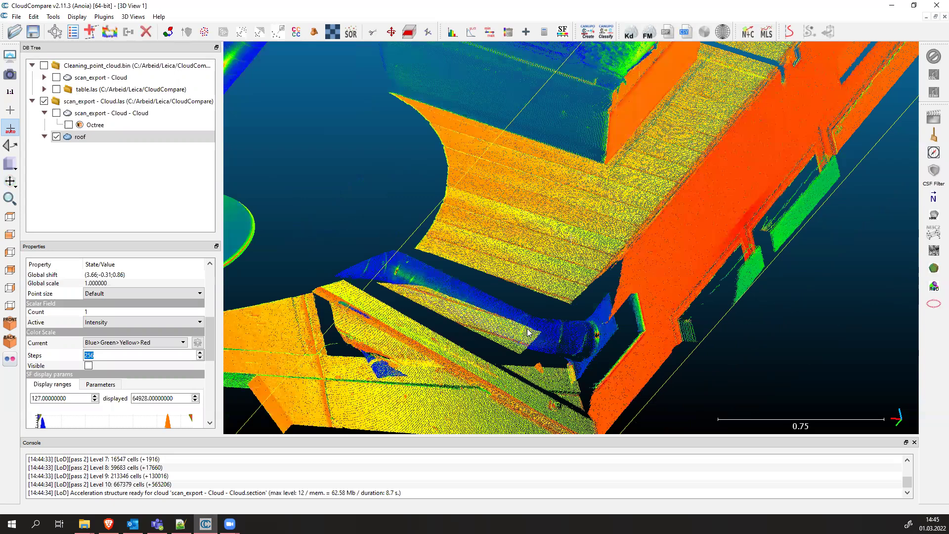
Inspect the blue pipe at the roof corner and its surrounding panels close up from several sides.
drag(470, 233, 465, 394)
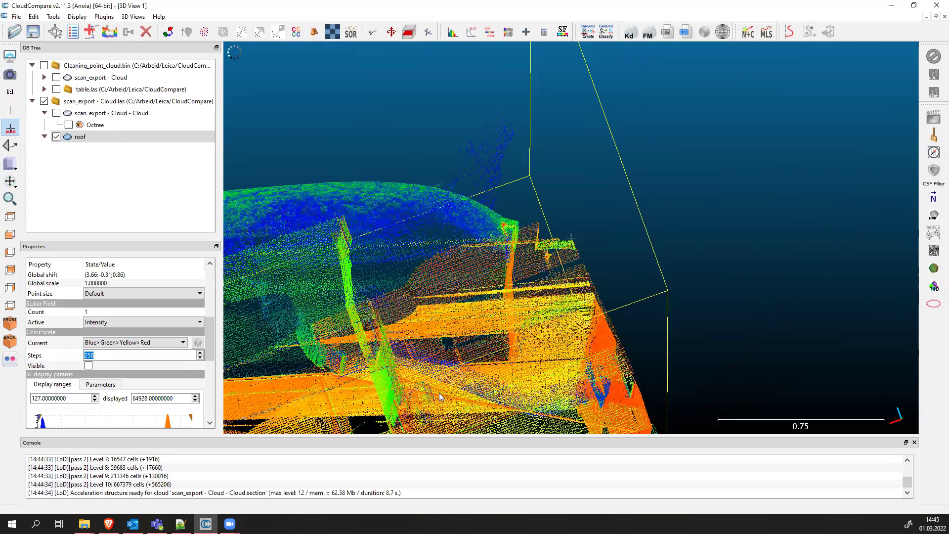
drag(391, 366, 378, 339)
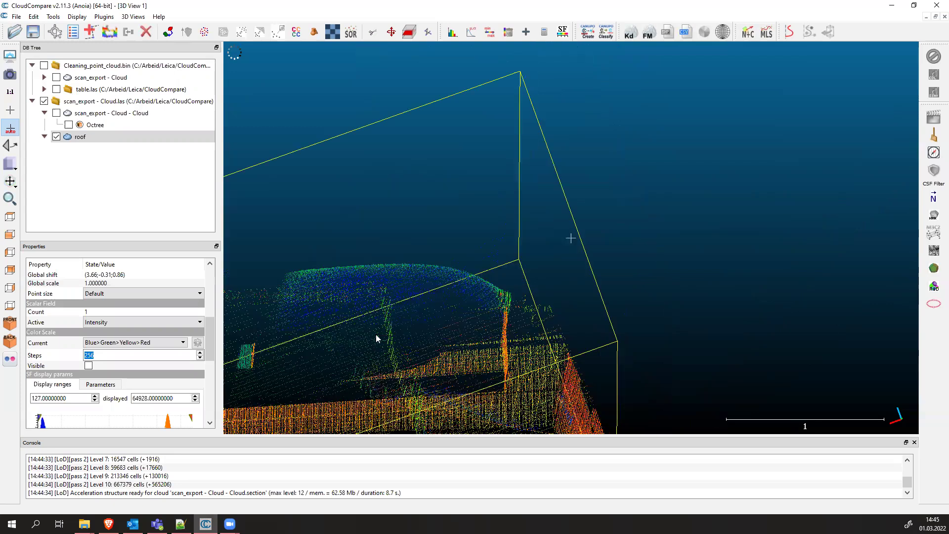
drag(557, 269, 334, 316)
key(5)
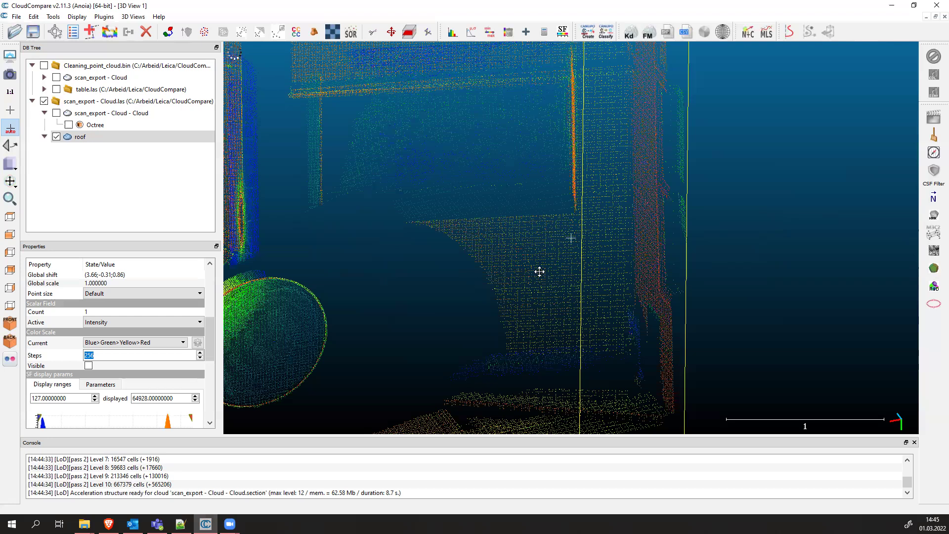
drag(366, 248, 567, 362)
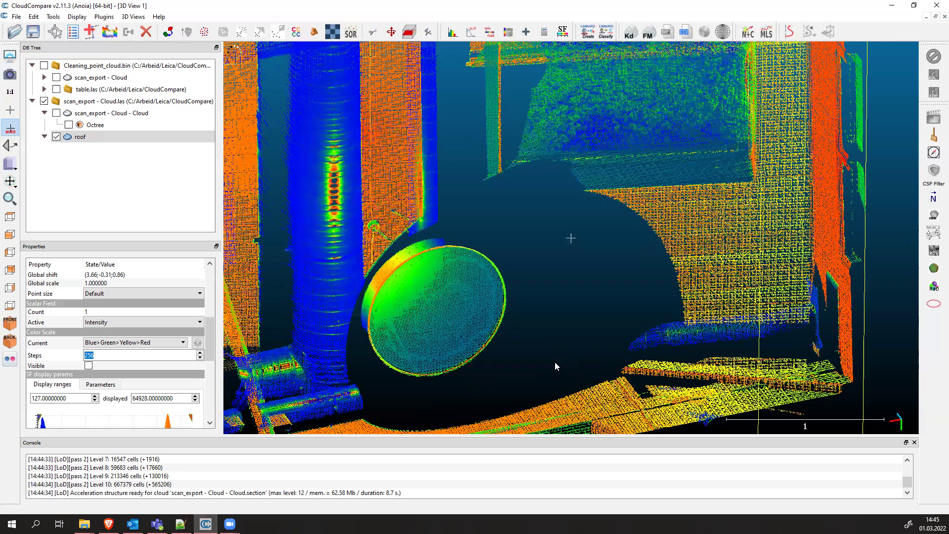
scroll(554, 366, up, 10)
mouse_move(557, 145)
mouse_down()
mouse_move(551, 284)
mouse_move(541, 118)
mouse_move(542, 220)
mouse_move(559, 153)
mouse_up()
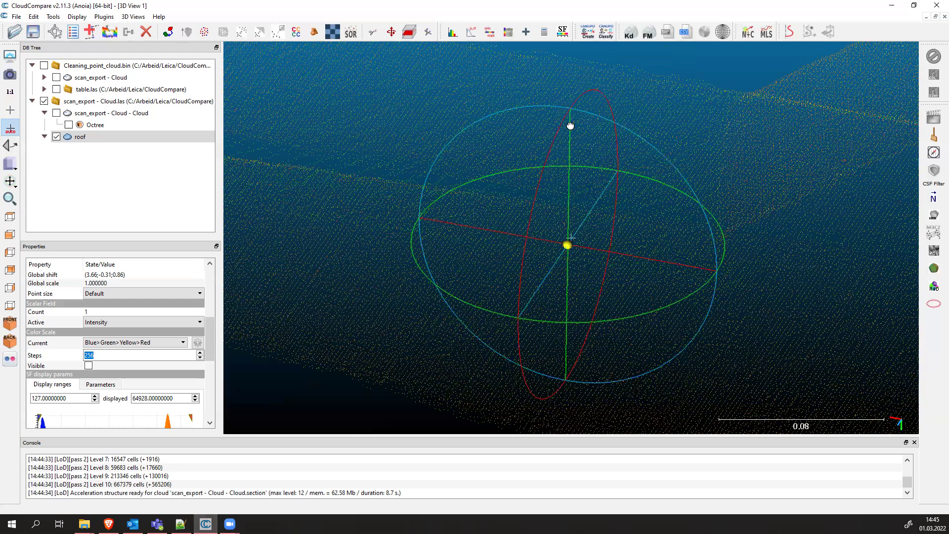
drag(662, 125, 674, 116)
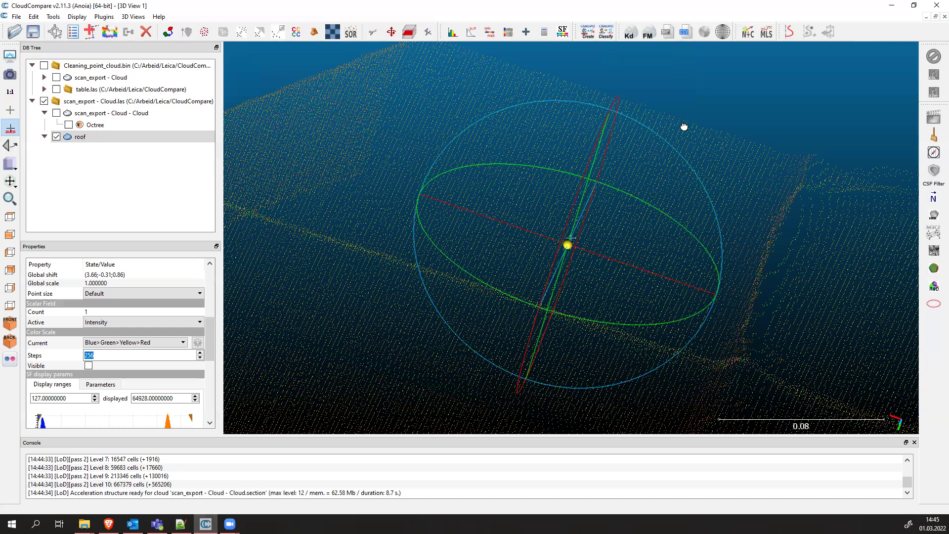
drag(720, 161, 637, 291)
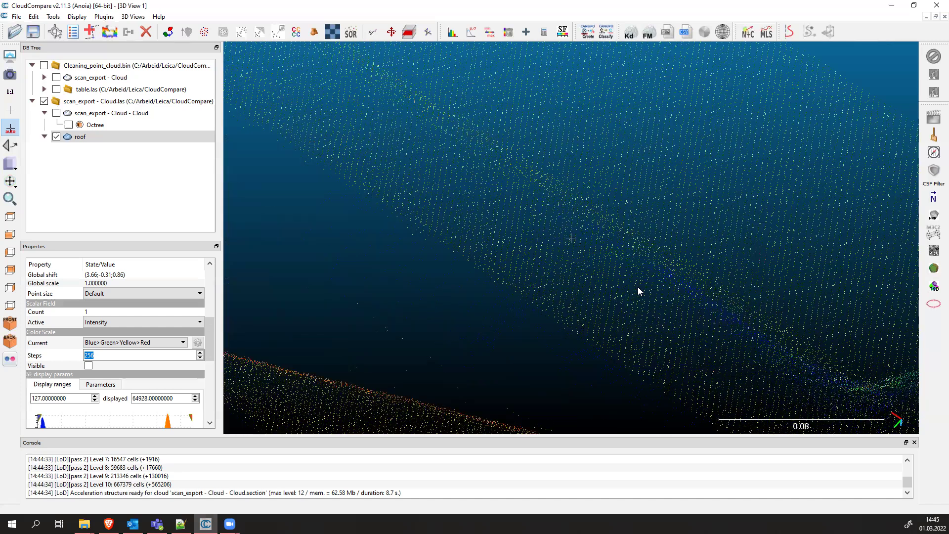
scroll(630, 284, down, 5)
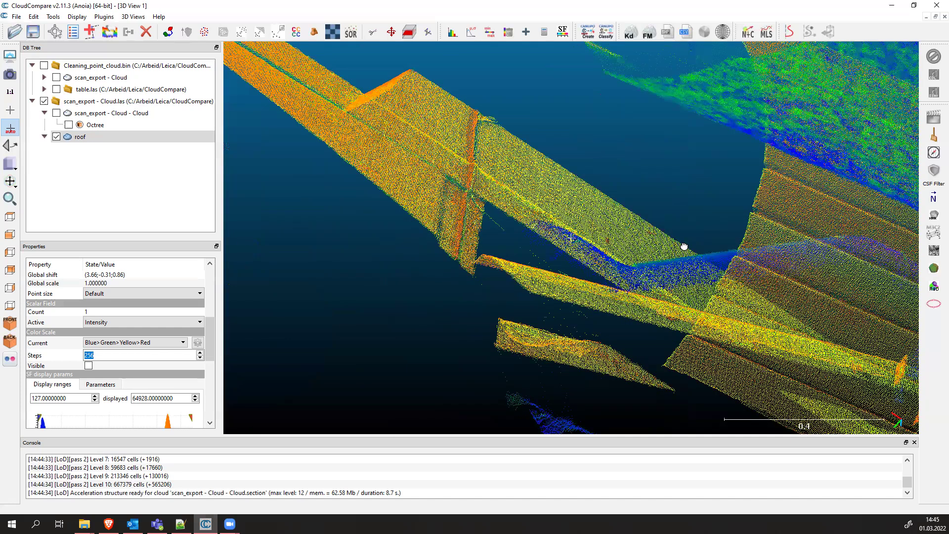
scroll(655, 238, up, 5)
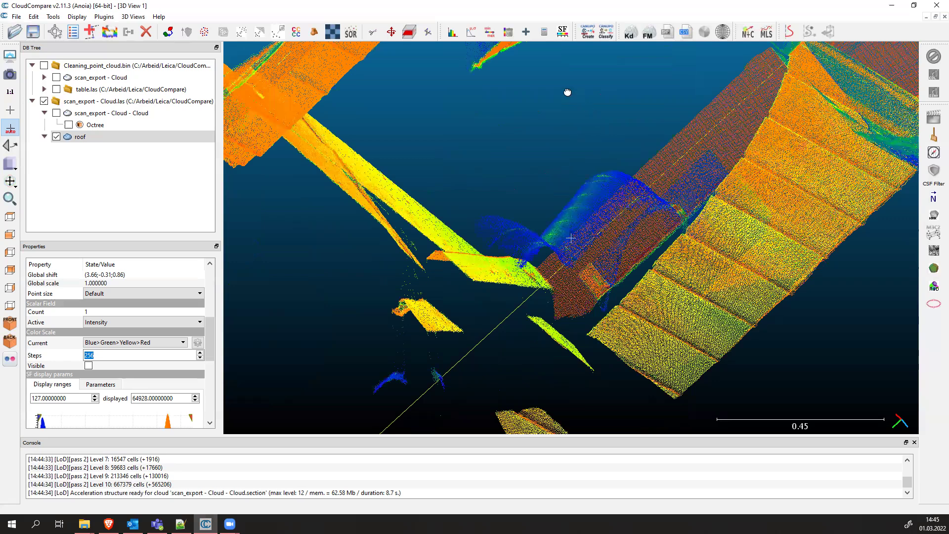
drag(679, 91, 603, 28)
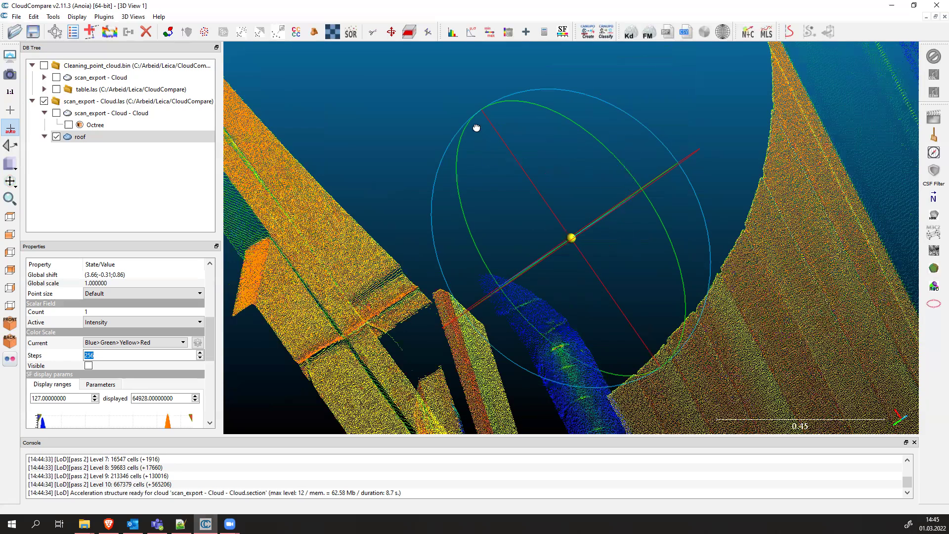
drag(430, 137, 360, 138)
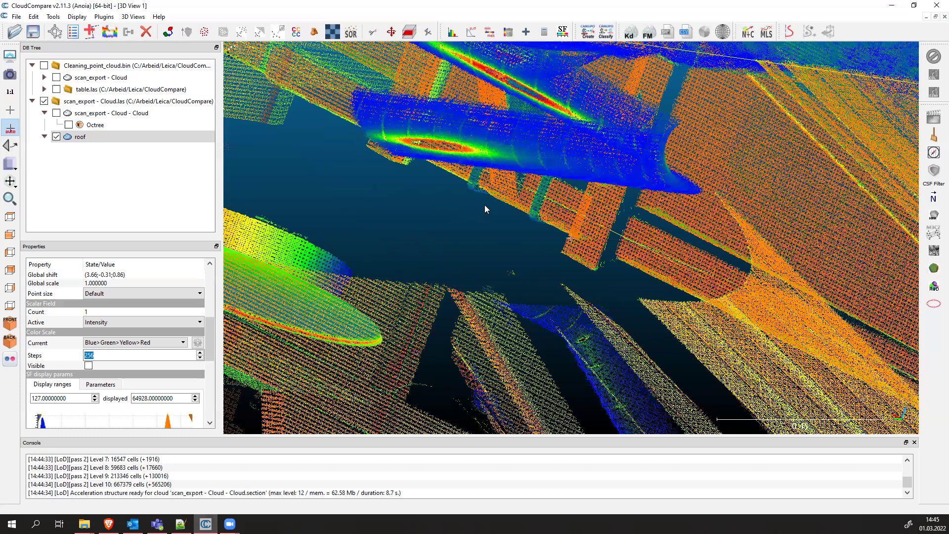
Examine the short straight pipe beside the round disc from several angles to find a clear, unobstructed view of it.
drag(464, 177, 545, 206)
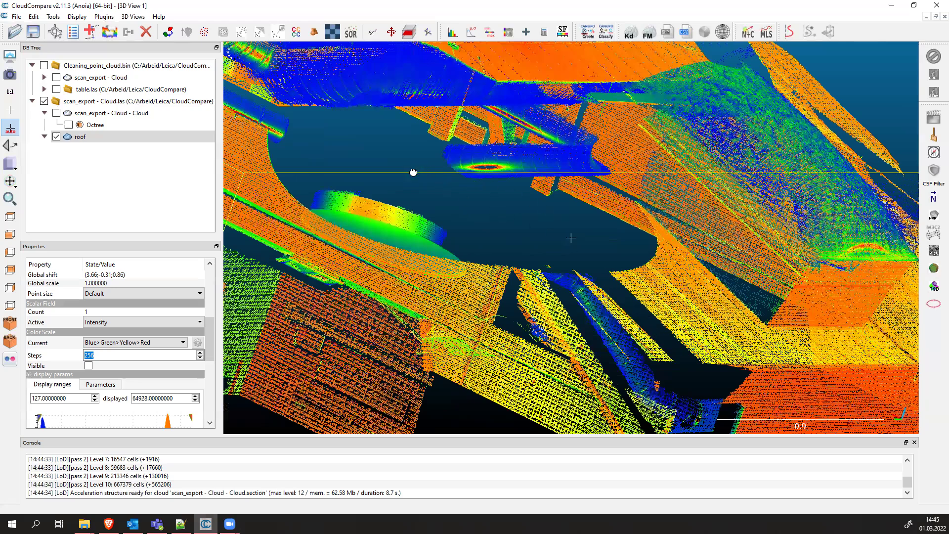
drag(543, 110, 616, 114)
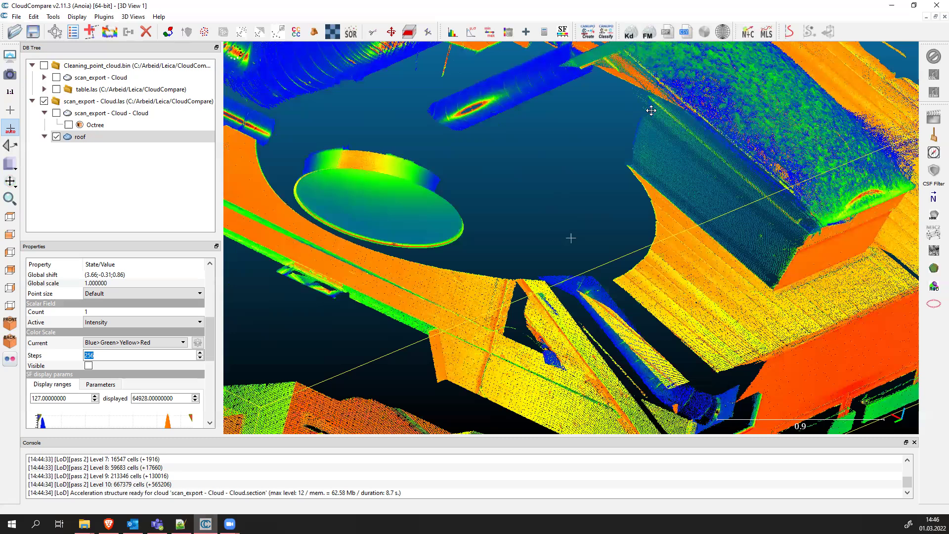
drag(677, 127, 622, 165)
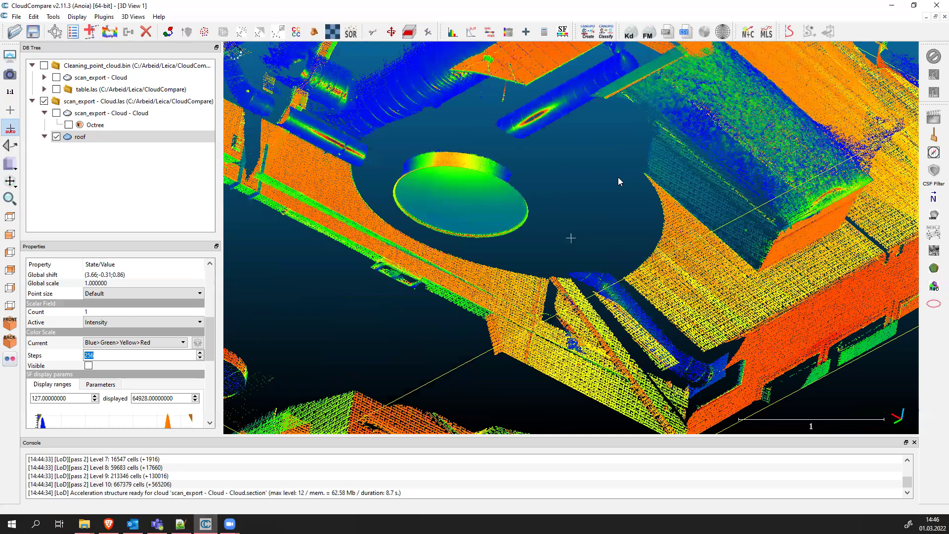
drag(413, 188, 602, 95)
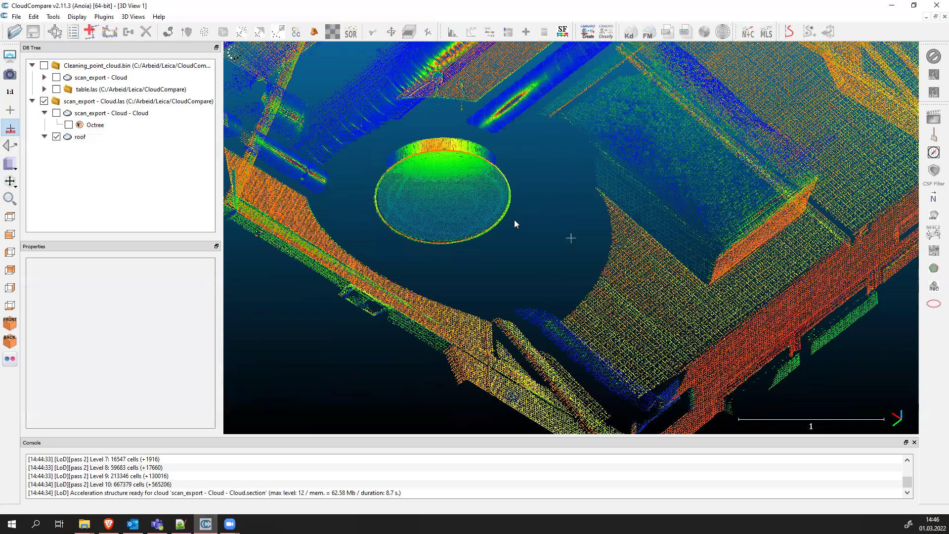
drag(574, 242, 544, 209)
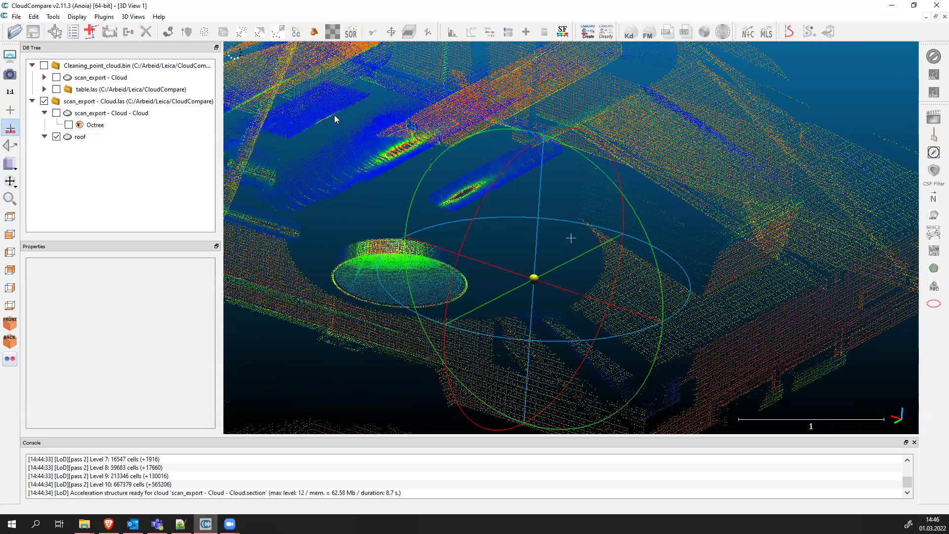
drag(343, 178, 340, 147)
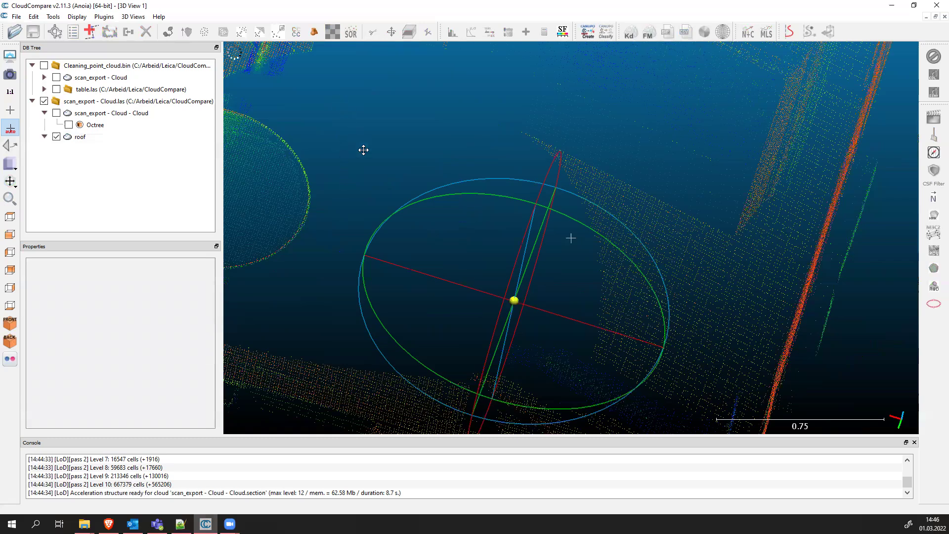
scroll(376, 163, up, 3)
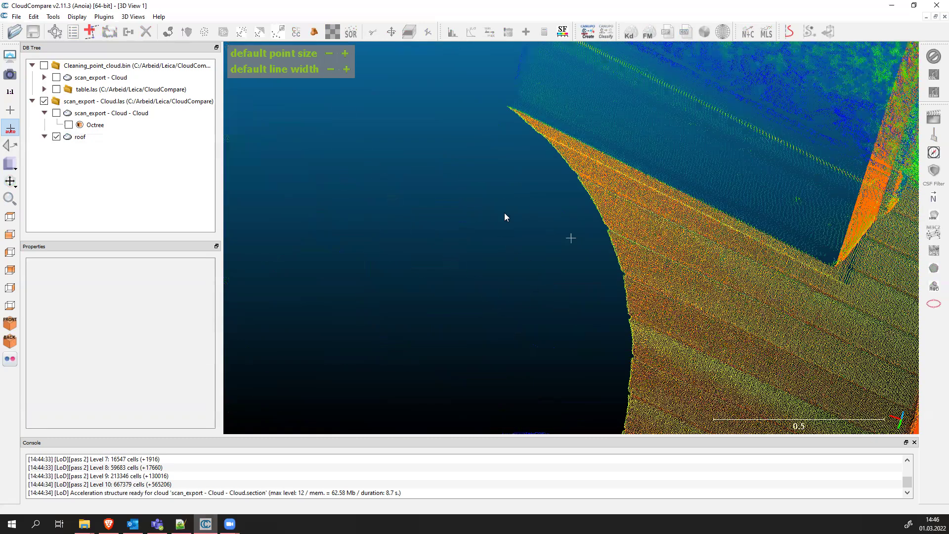
scroll(438, 217, down, 3)
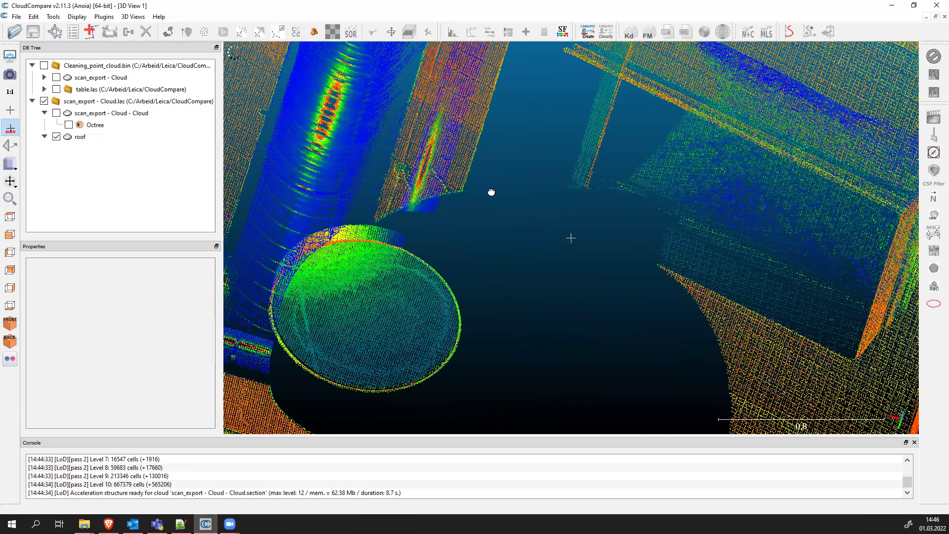
drag(489, 163, 492, 164)
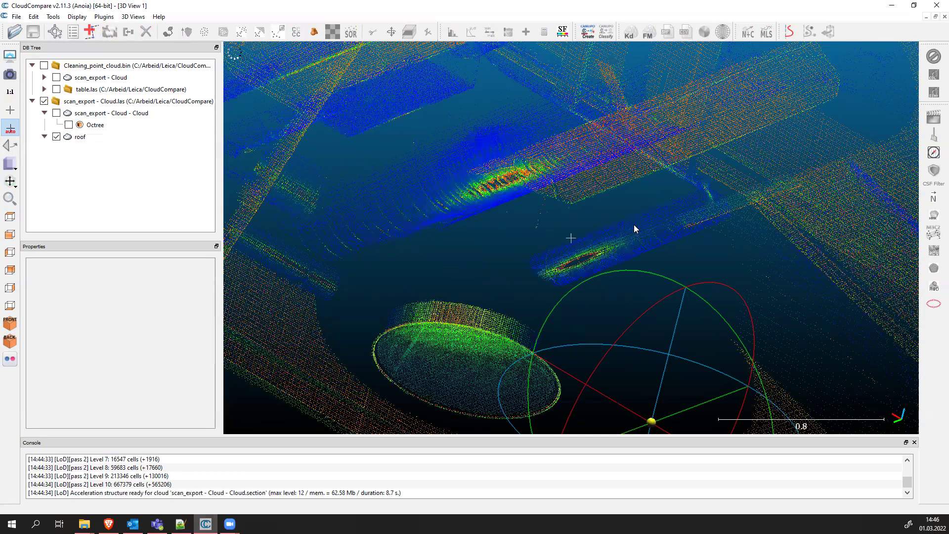
drag(684, 266, 593, 272)
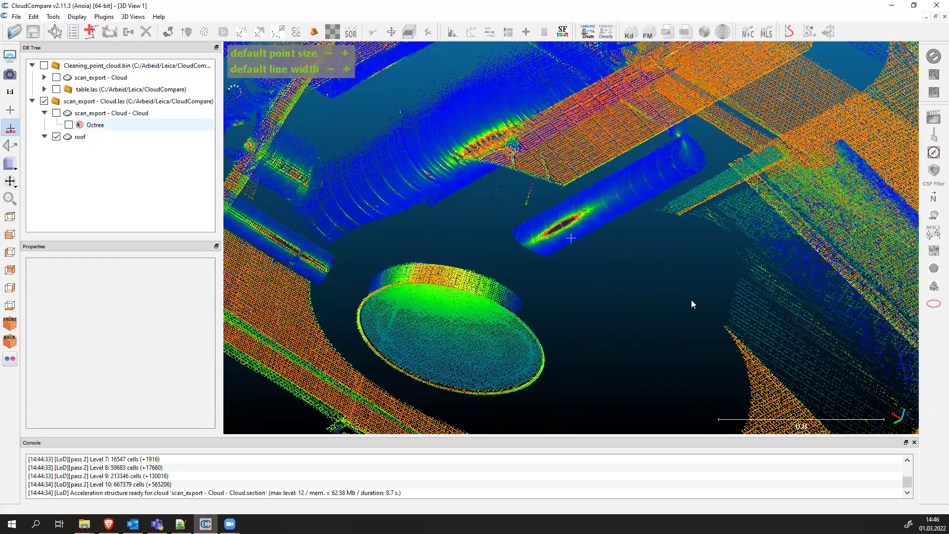
Switch the roof cloud's segmentation tool to rectangular selection and try to outline the short pipe beside the round disc.
click(375, 32)
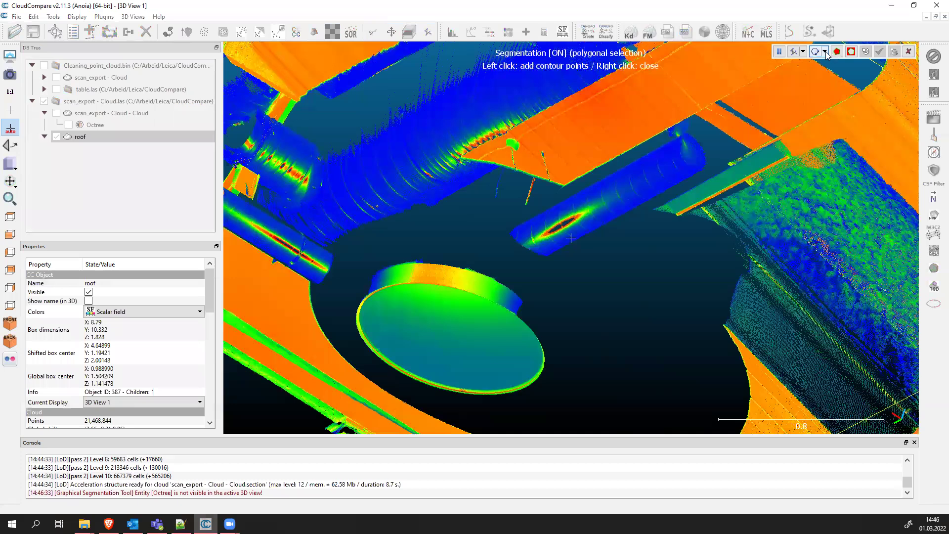
click(825, 51)
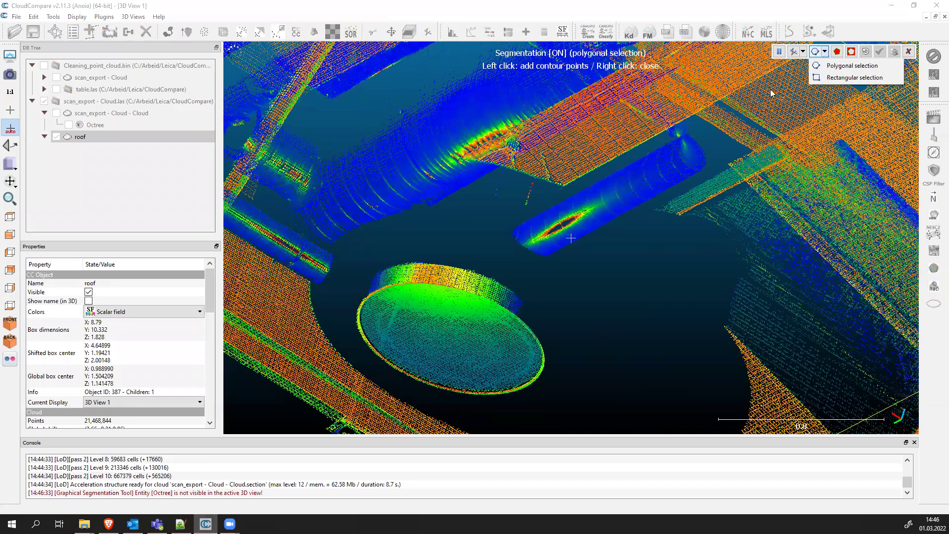
key(Down)
key(Down)
key(Return)
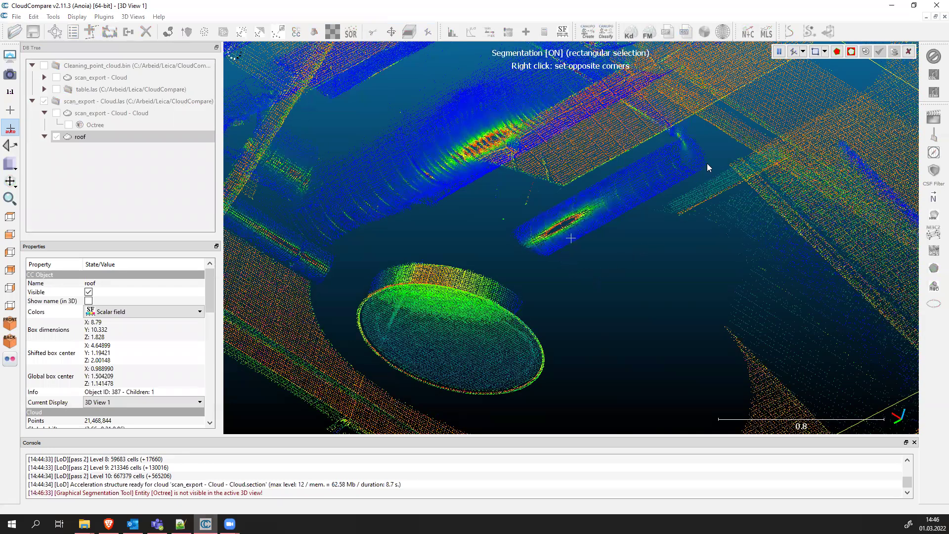
click(577, 201)
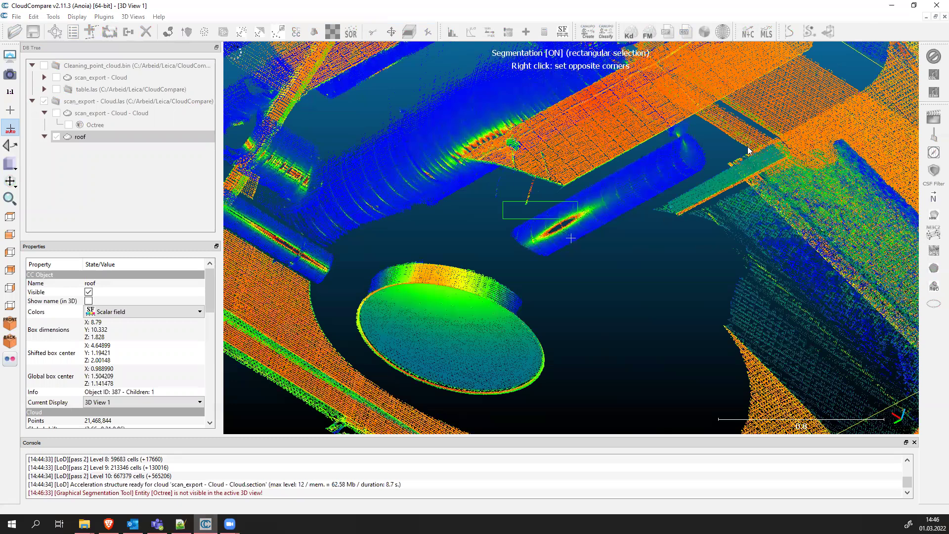
key(Escape)
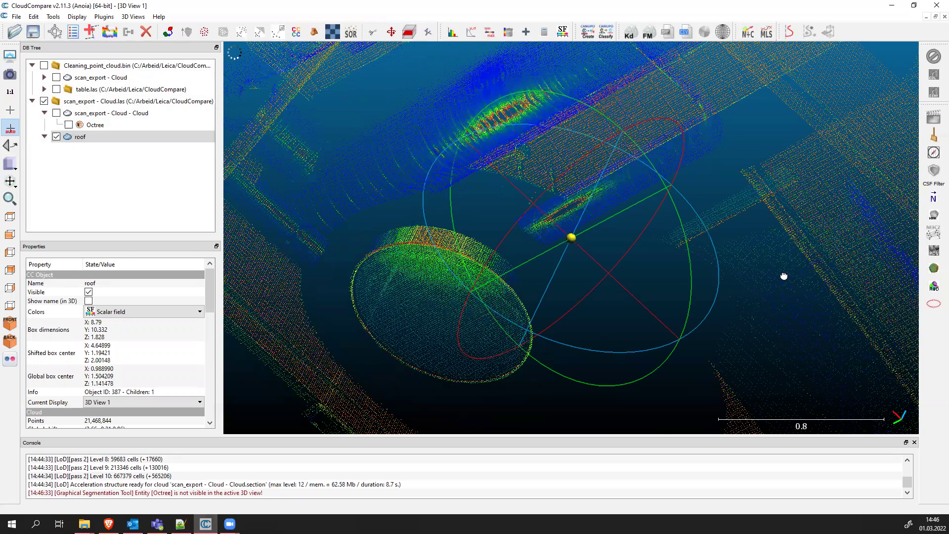
Segment the short bent pipe and its immediate surroundings out of the roof cloud, keeping the points inside a rectangle around the pipe.
drag(490, 122, 497, 101)
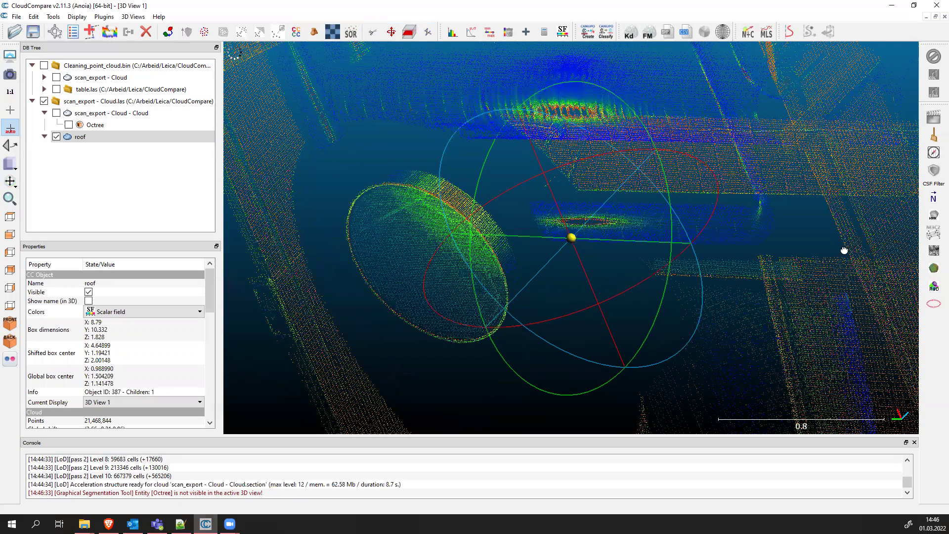
scroll(836, 254, up, 3)
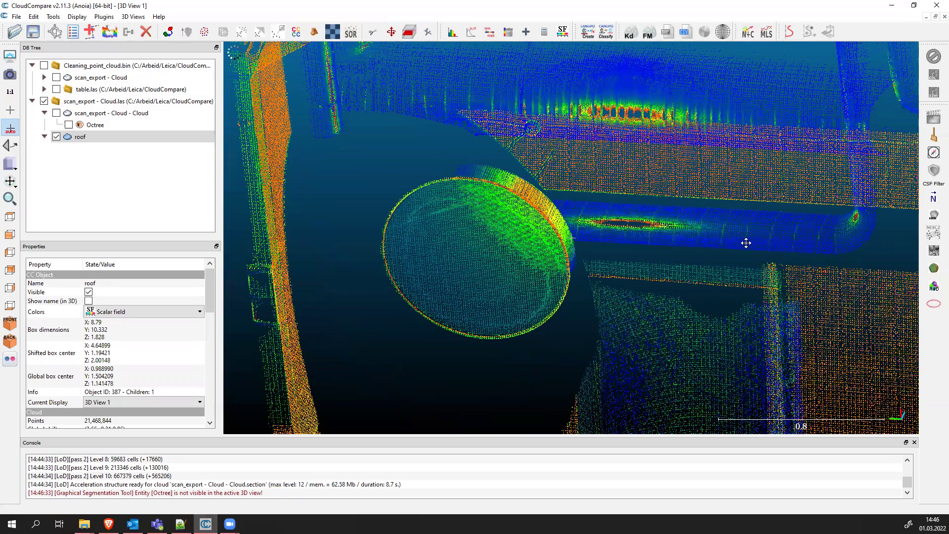
double_click(729, 243)
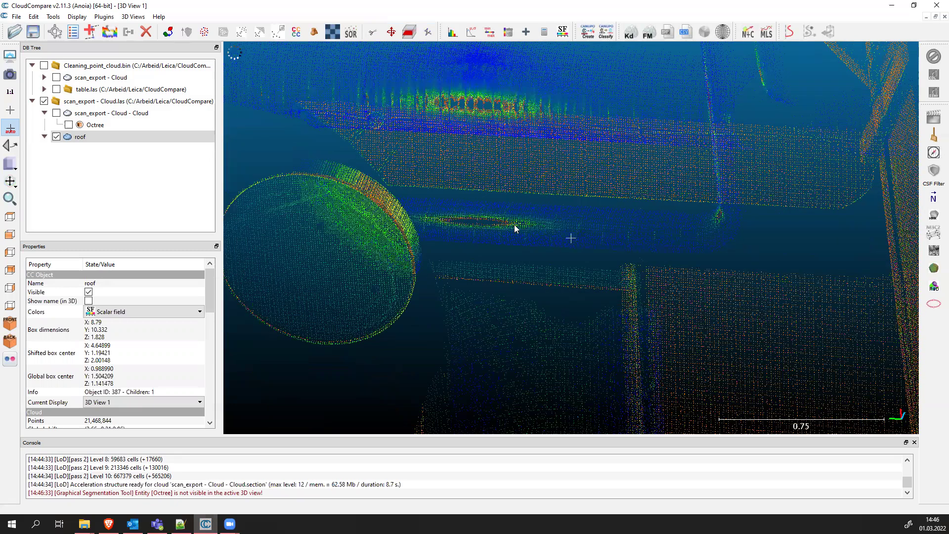
drag(415, 250, 430, 246)
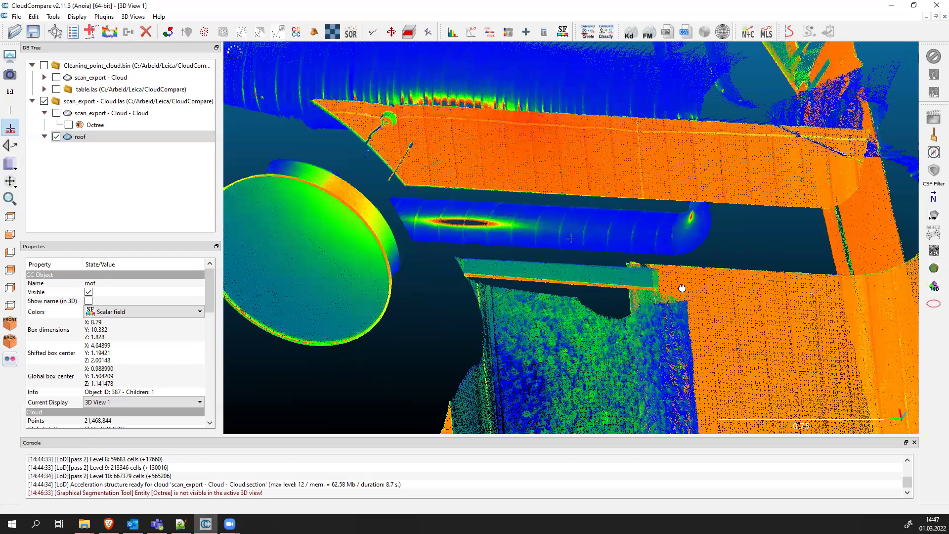
drag(684, 290, 643, 297)
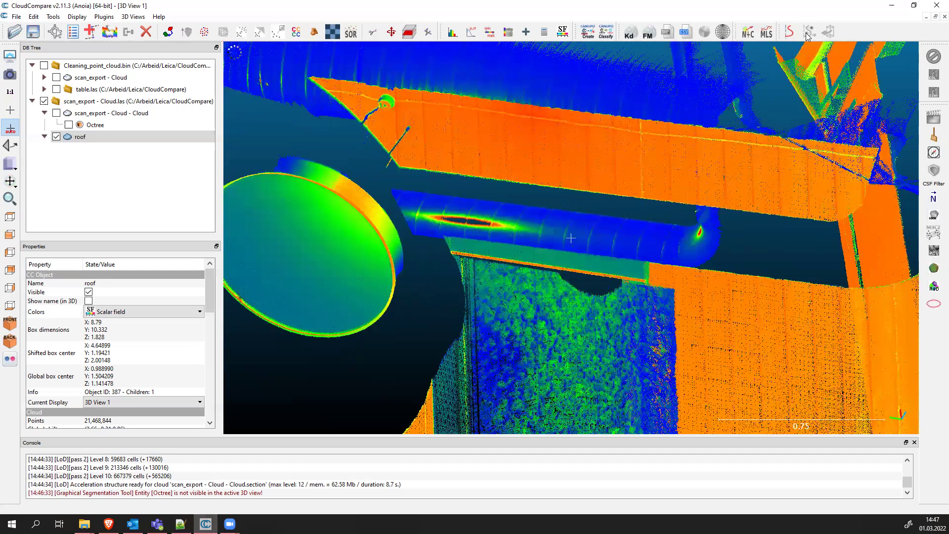
click(790, 32)
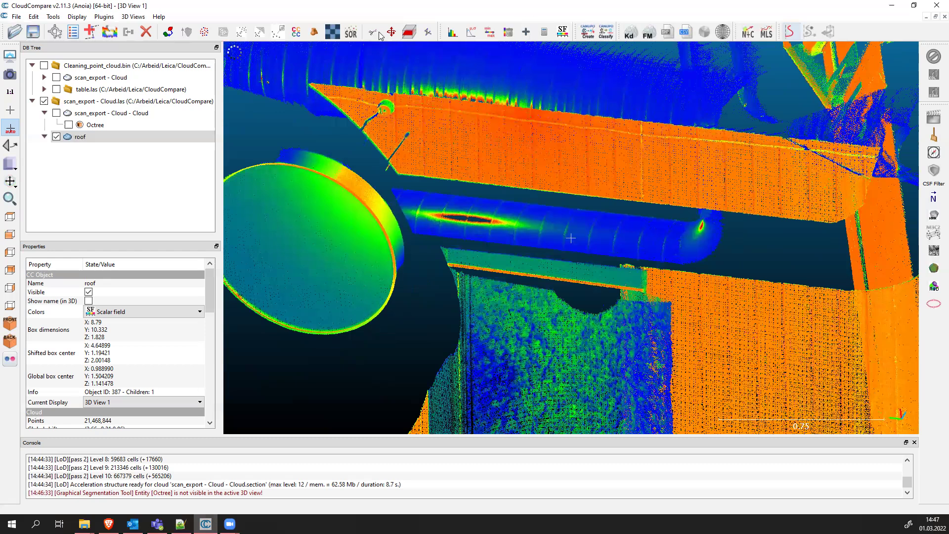
click(409, 33)
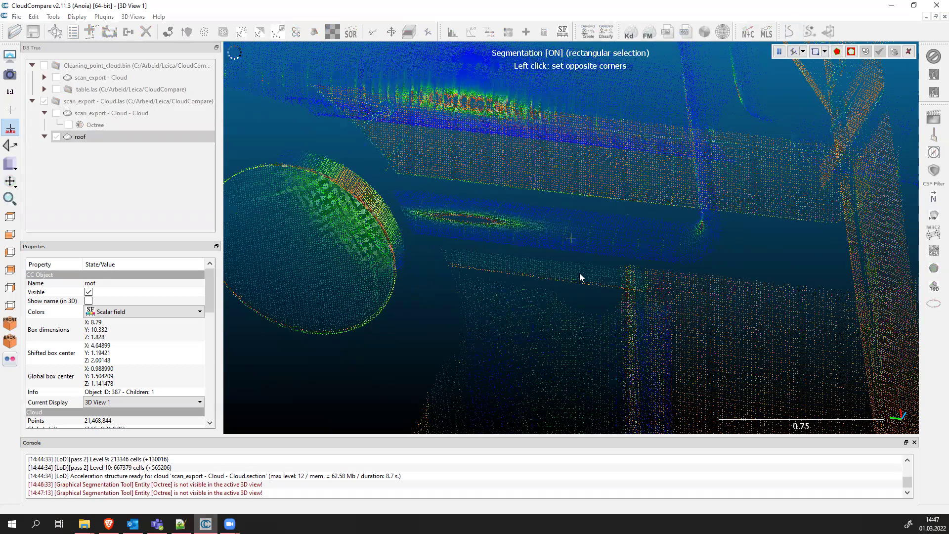
click(731, 281)
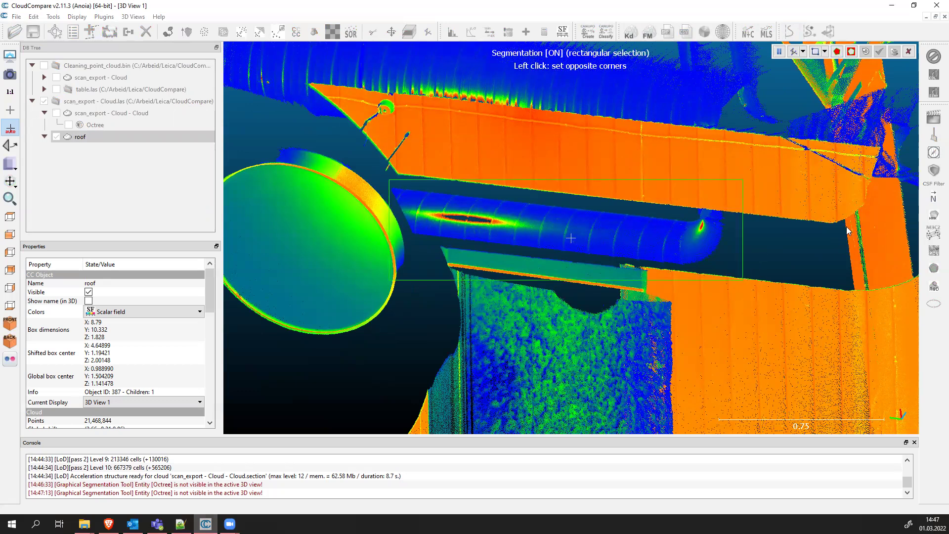
click(837, 52)
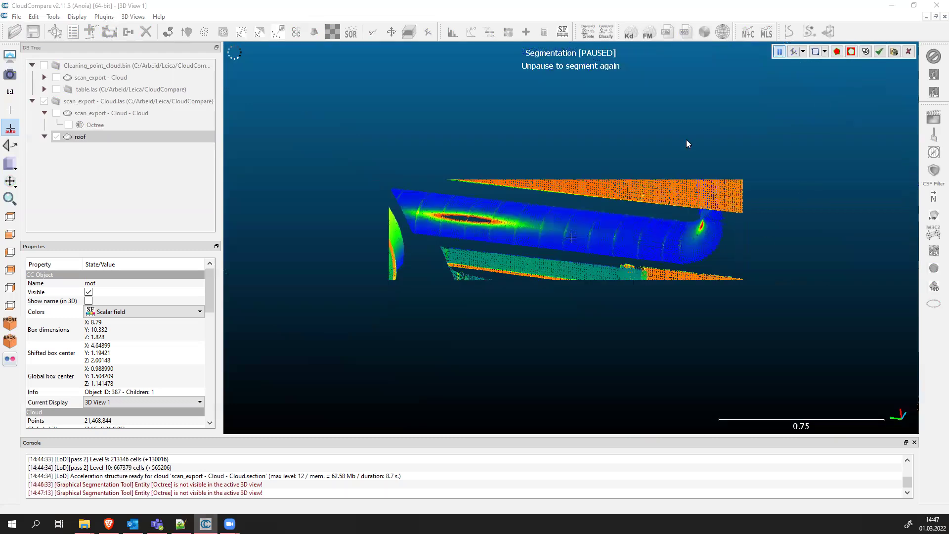
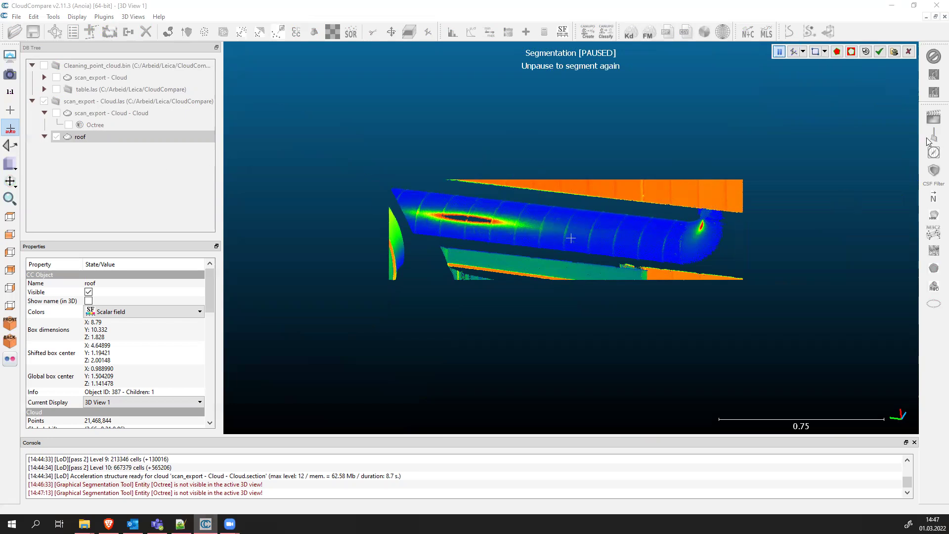
click(879, 51)
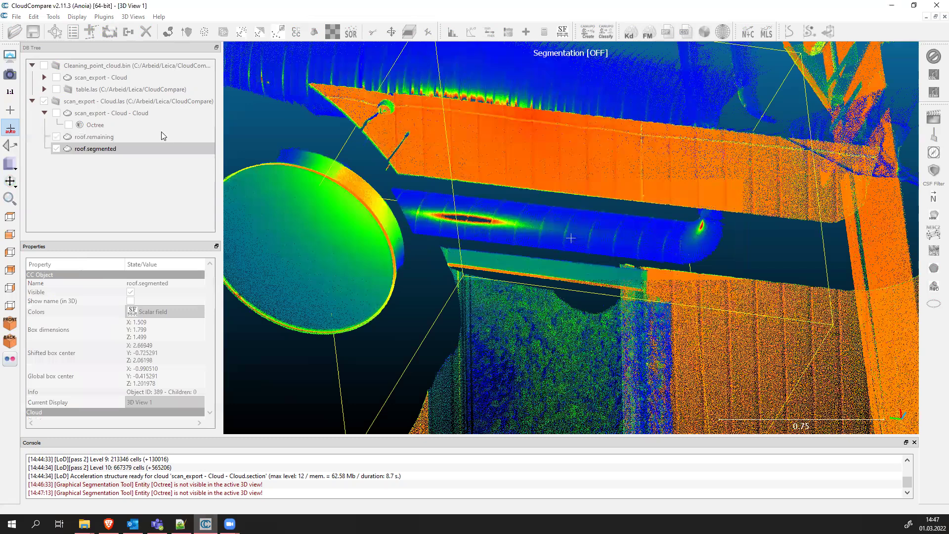
Hide the roof.remaining cloud and segment roof.segmented from a side view, keeping only the points inside a rectangle around the pipe.
click(56, 137)
drag(601, 292, 491, 178)
drag(496, 138, 843, 306)
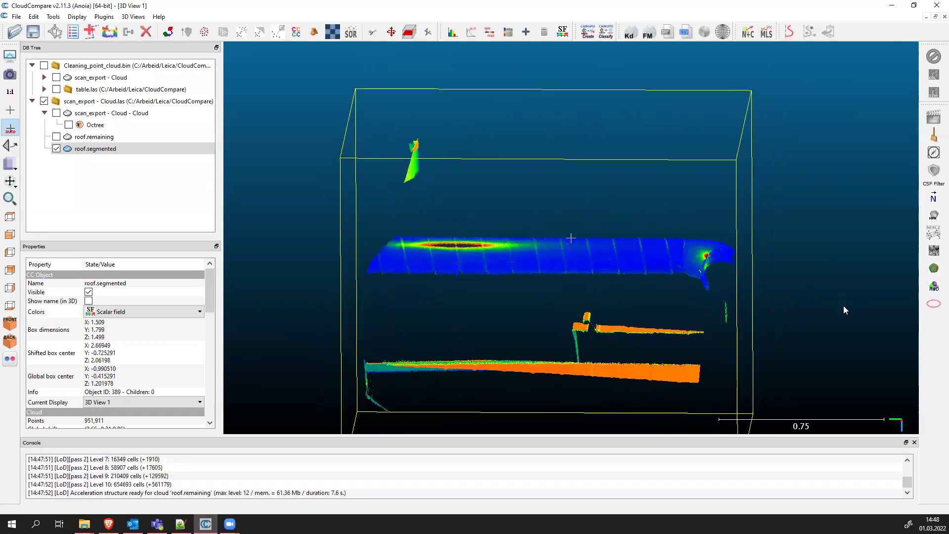
click(372, 33)
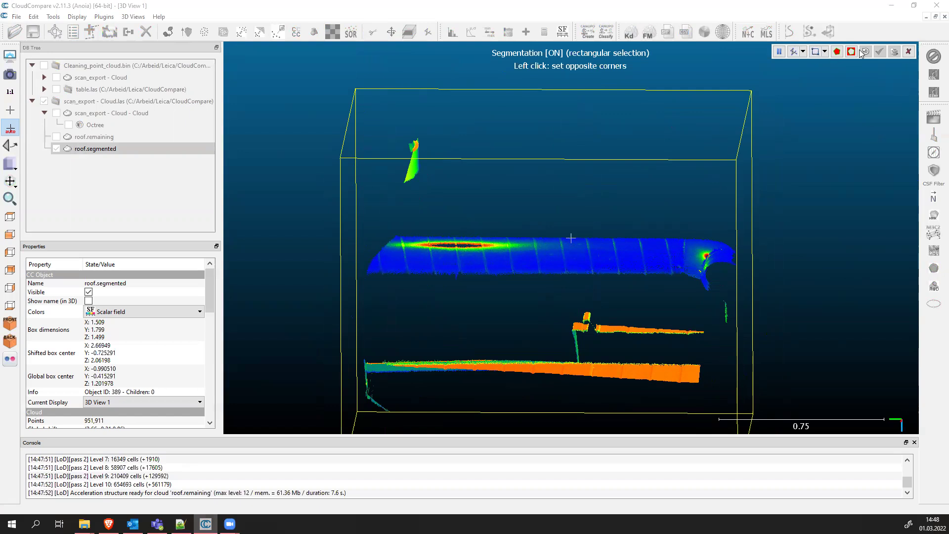
drag(362, 216, 749, 297)
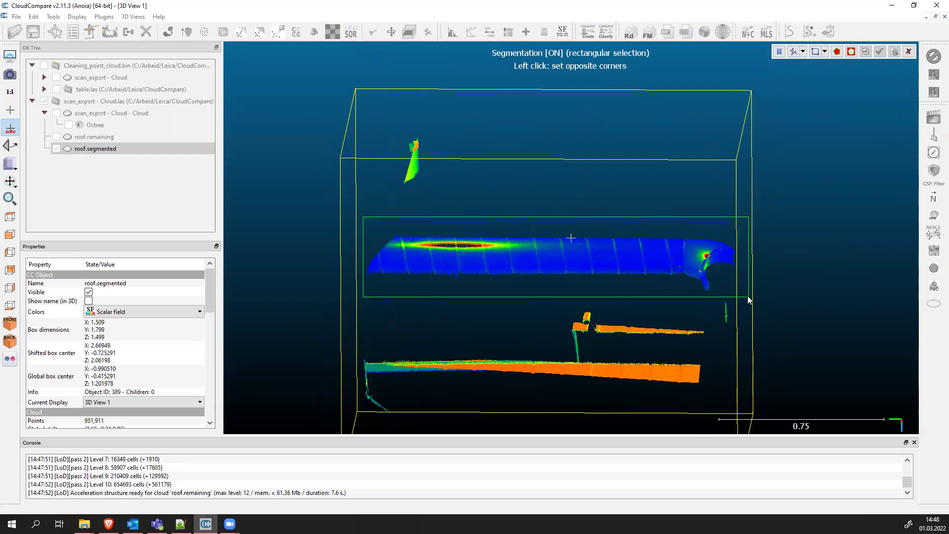
click(837, 52)
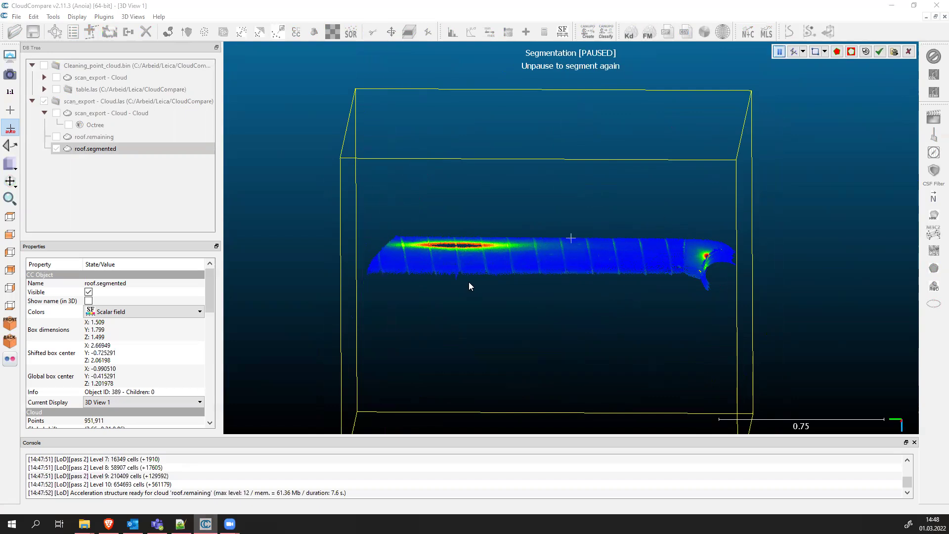
click(880, 52)
Hide the roof.segmented.remaining cloud to leave only the isolated pipe displayed.
drag(509, 239, 510, 188)
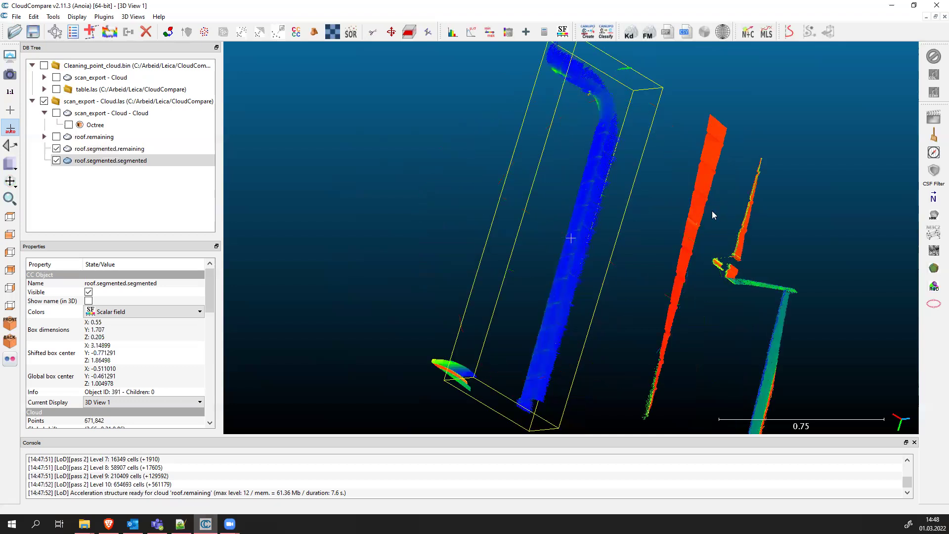
click(57, 149)
drag(643, 146, 699, 235)
scroll(715, 267, up, 2)
scroll(715, 267, up, 3)
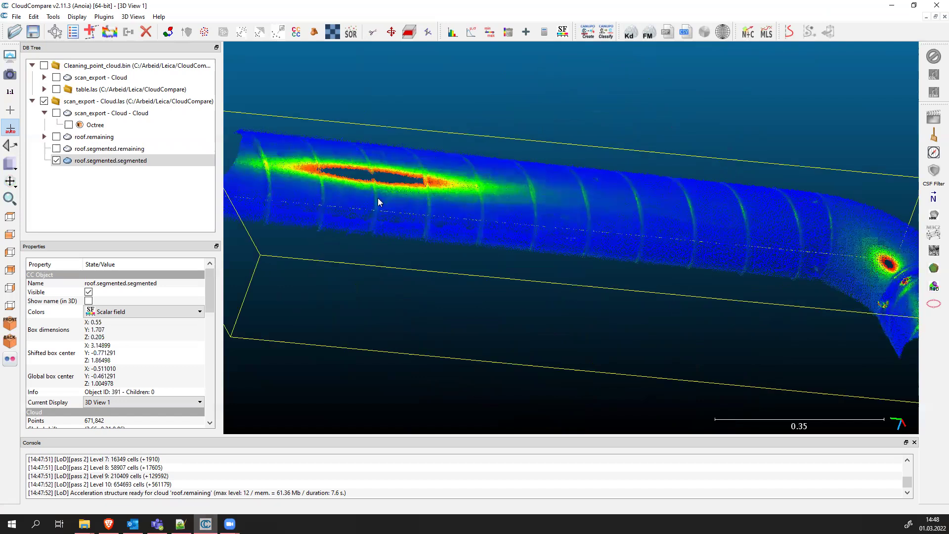
Examine the isolated pipe's open end, surface gap, ribbed straight run and elbow close up and from several sides.
drag(368, 207, 612, 236)
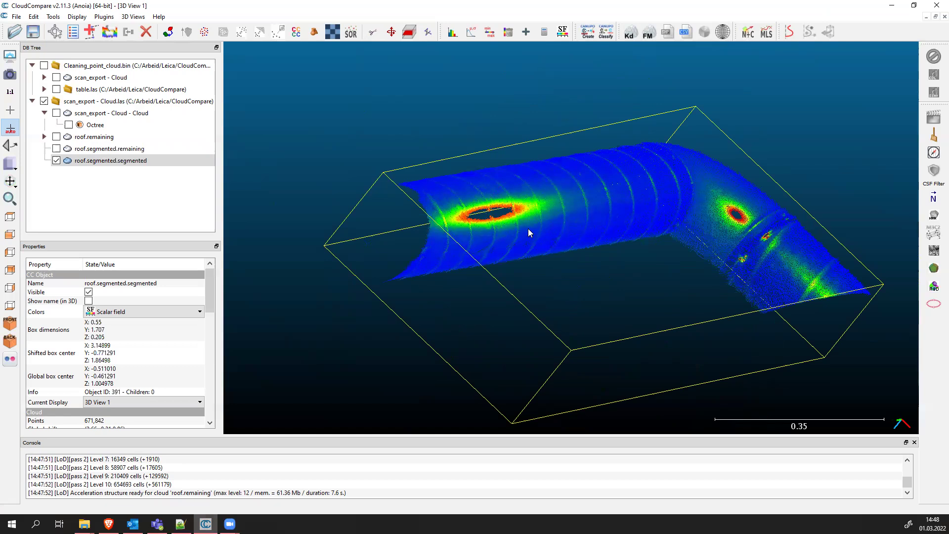
drag(514, 232, 548, 242)
scroll(544, 244, up, 3)
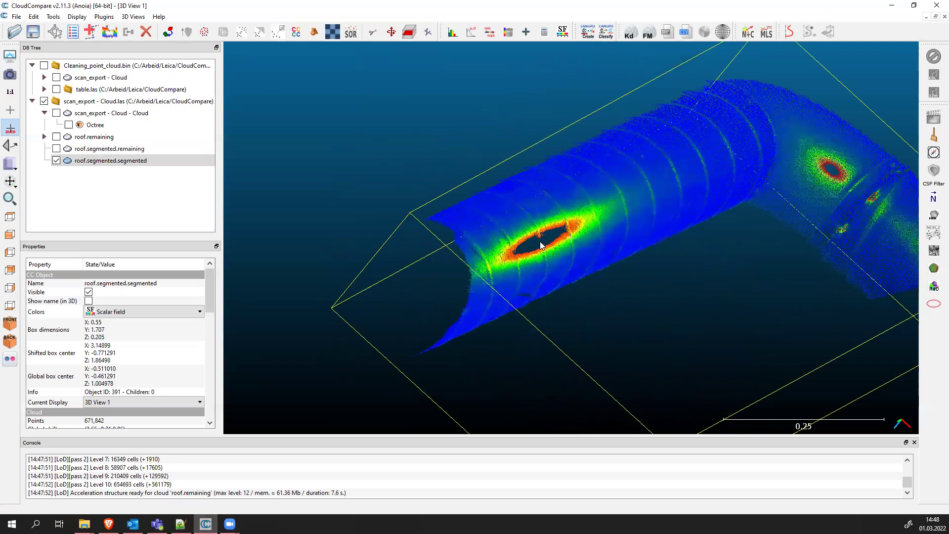
scroll(548, 240, up, 4)
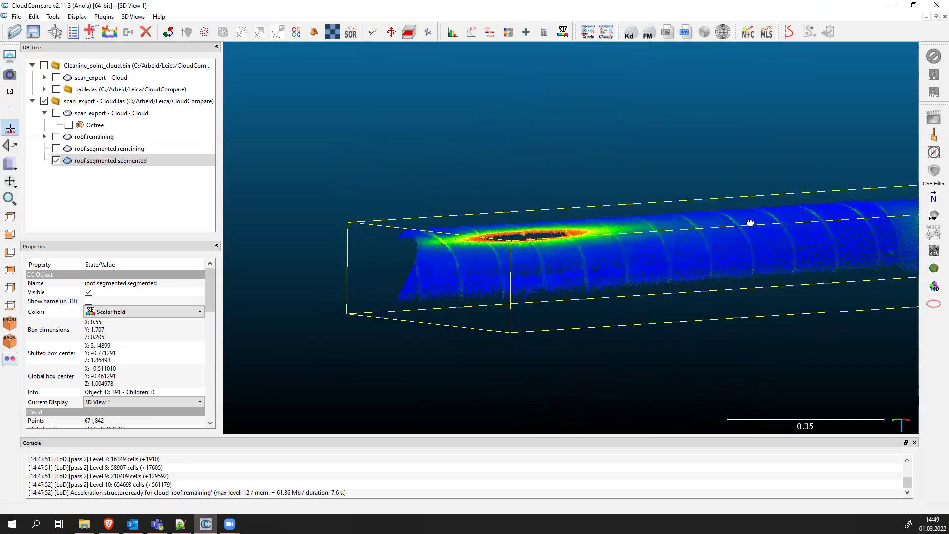
drag(750, 223, 620, 356)
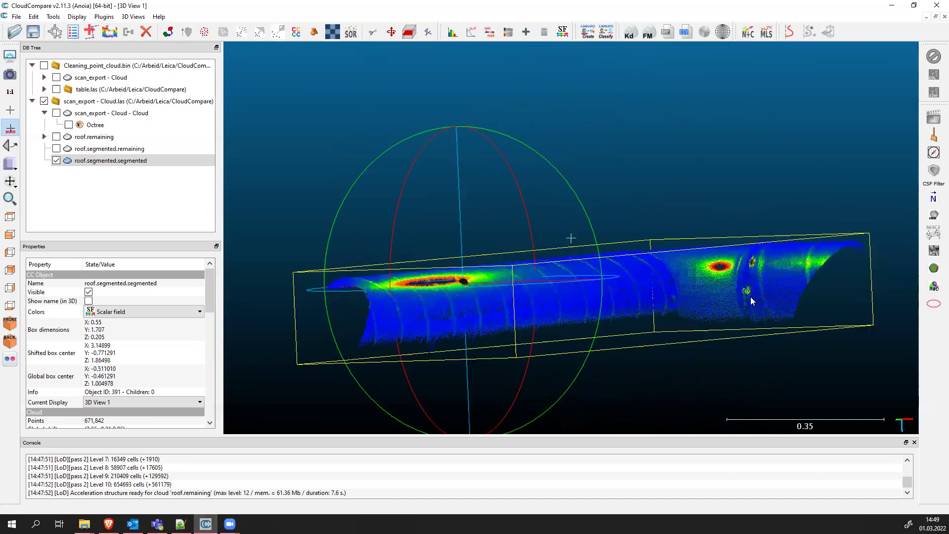
drag(747, 295, 789, 287)
scroll(790, 287, down, 3)
drag(667, 345, 890, 341)
scroll(778, 295, up, 5)
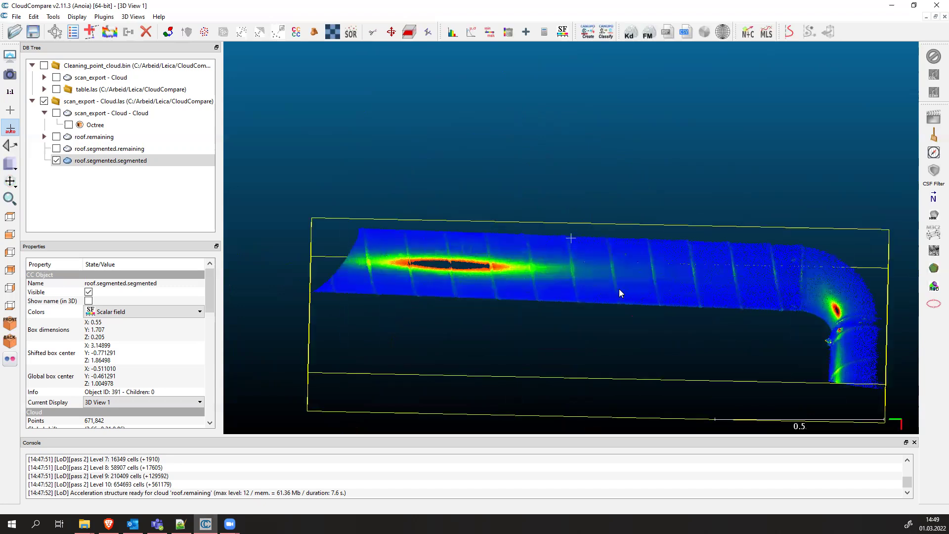
drag(686, 354, 729, 304)
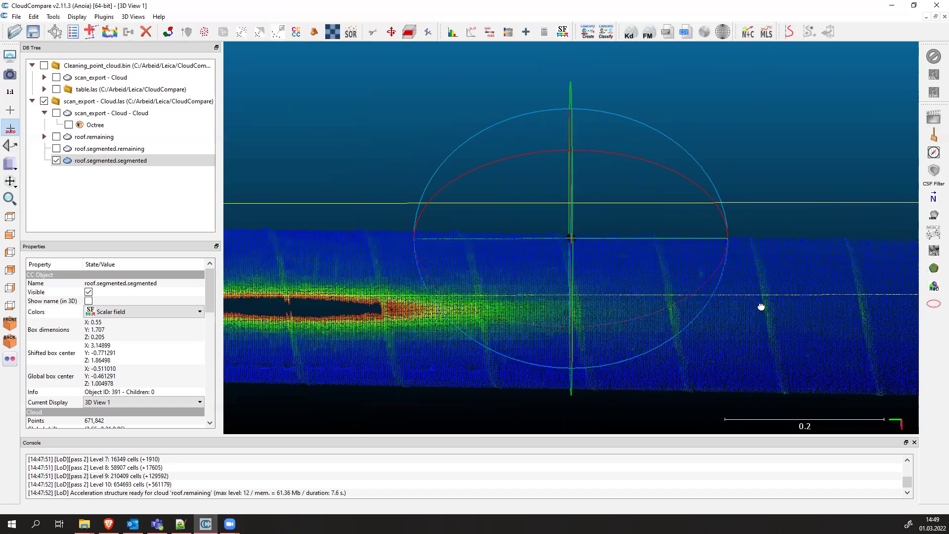
drag(563, 300, 576, 309)
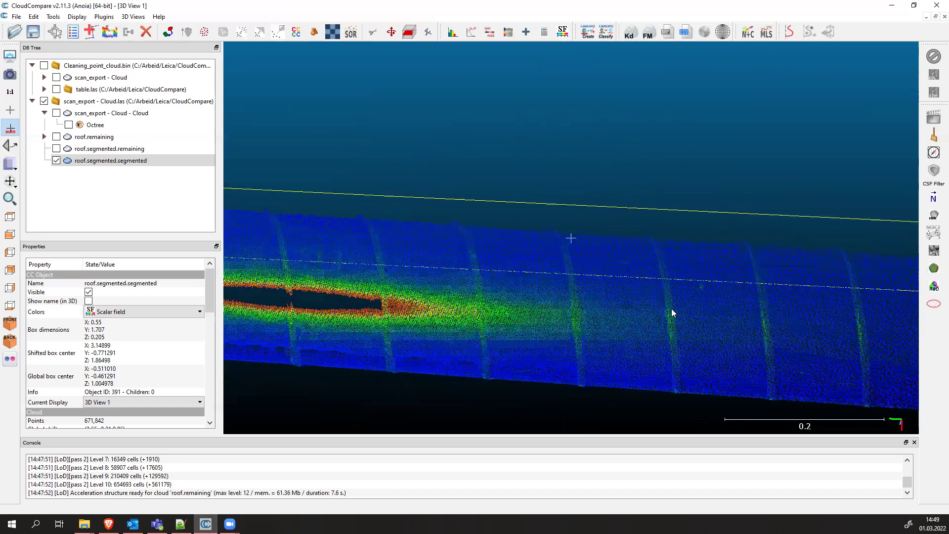
drag(670, 314, 654, 308)
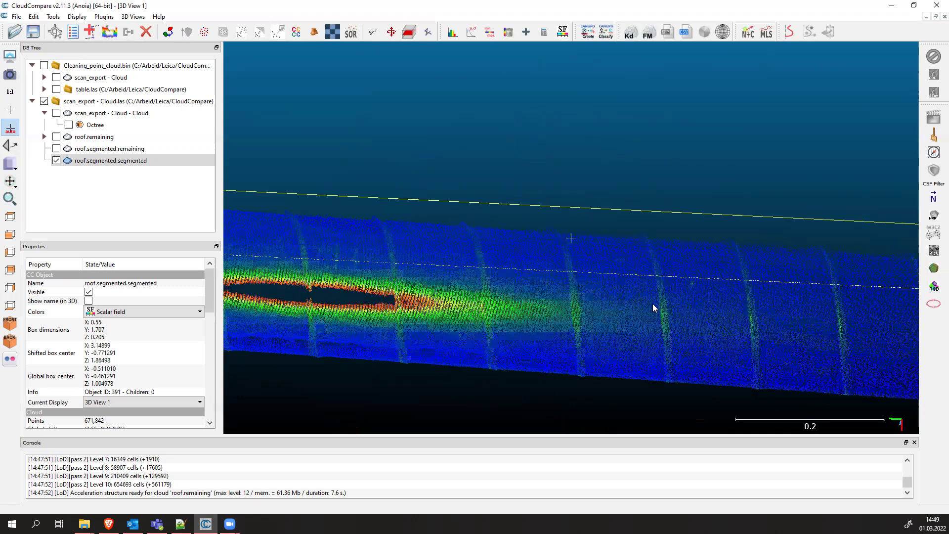
scroll(646, 290, down, 5)
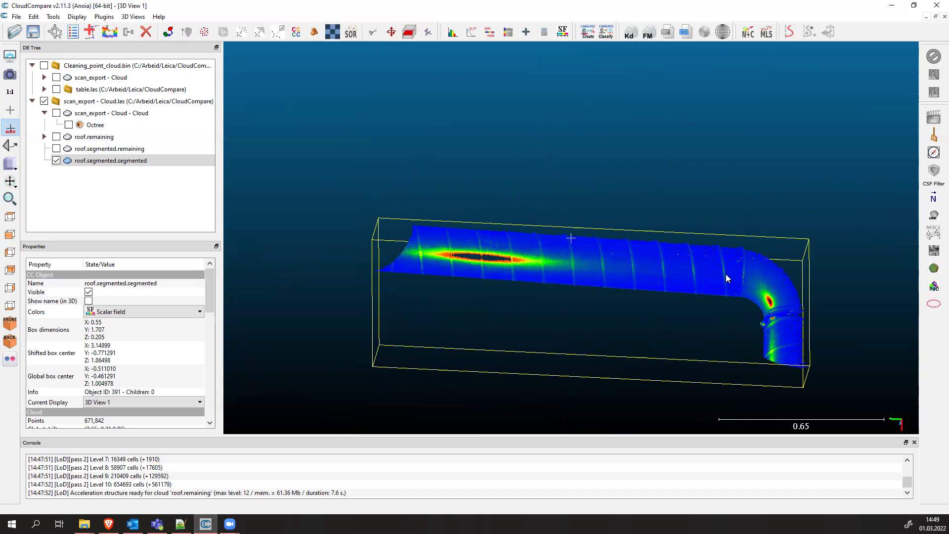
Measure the point-to-point distance along the pipe's straight run, from the open end to the start of the elbow.
click(130, 161)
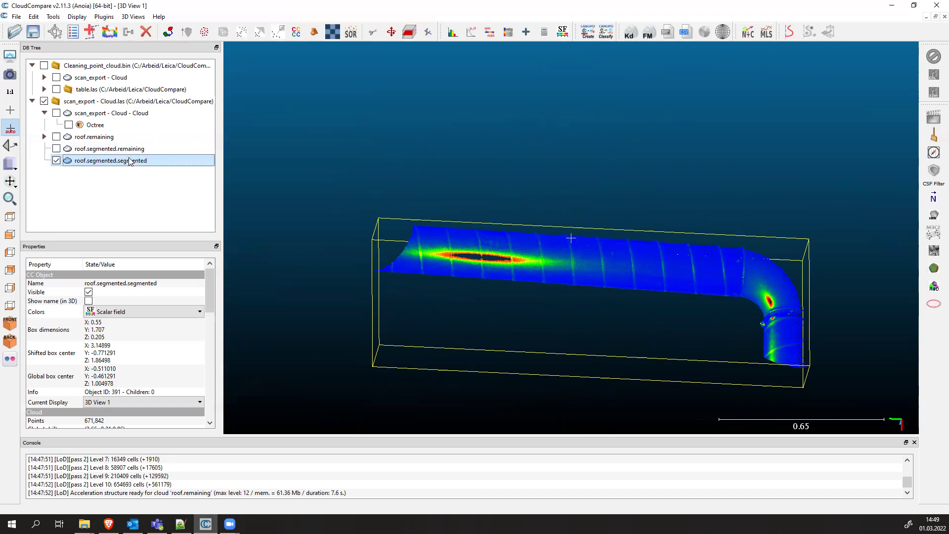
click(54, 17)
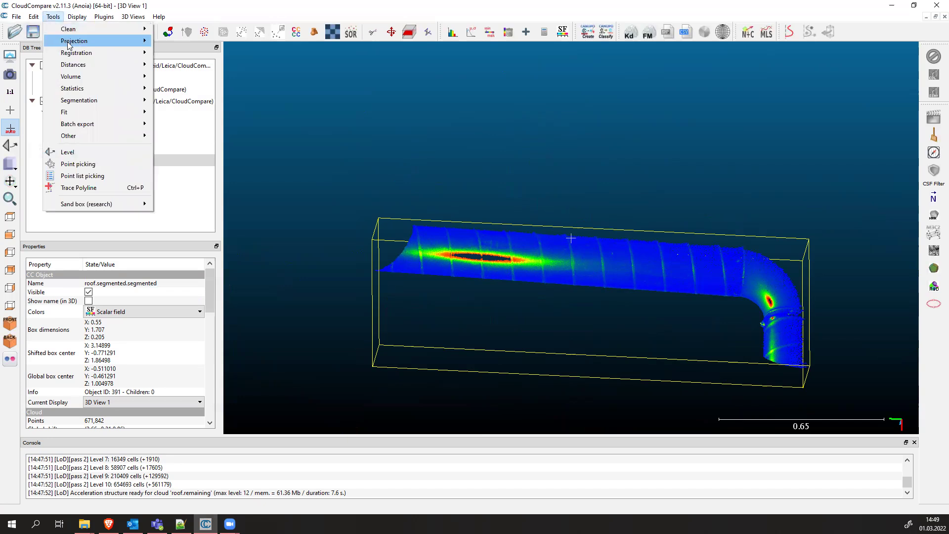
click(93, 164)
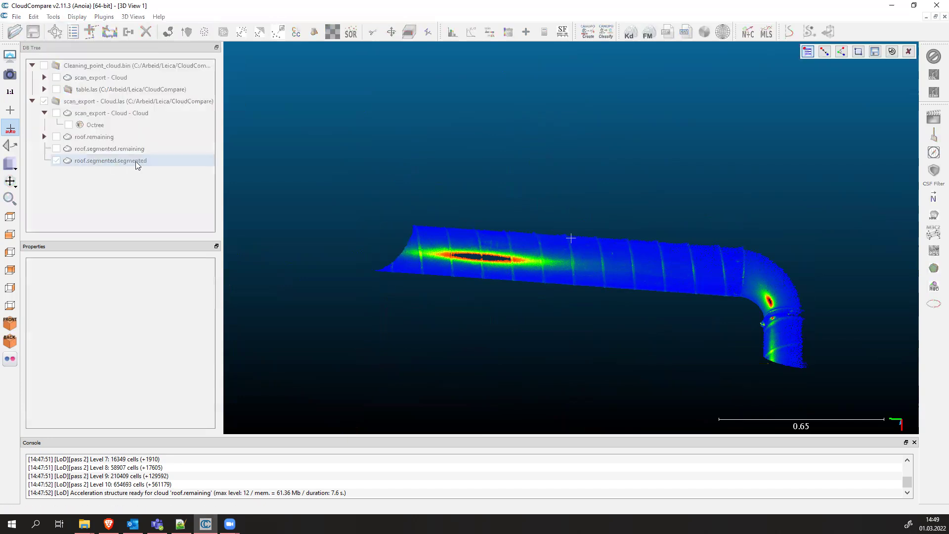
click(824, 53)
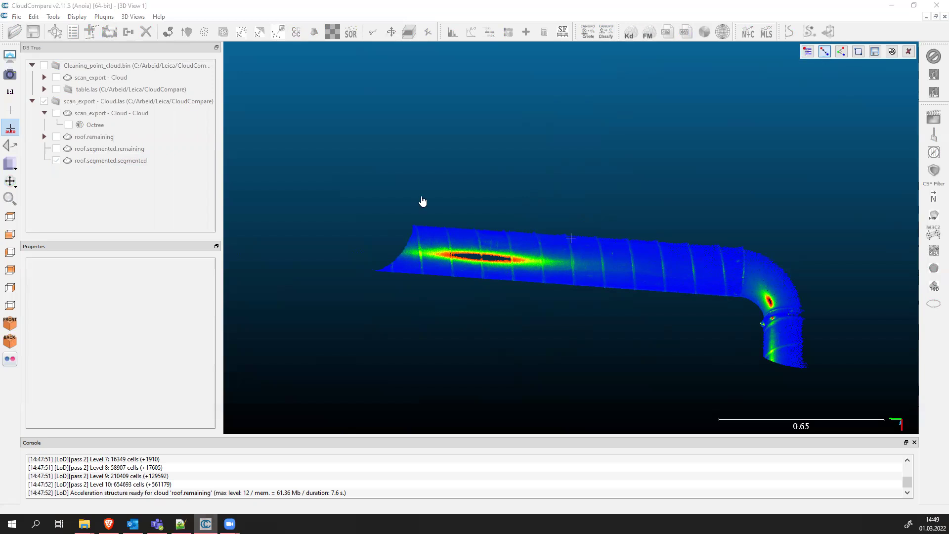
click(420, 244)
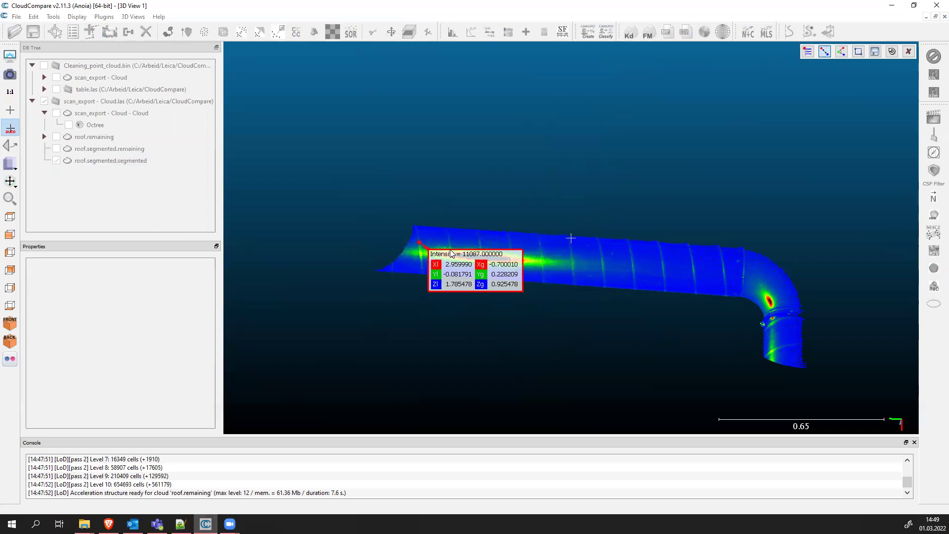
click(742, 271)
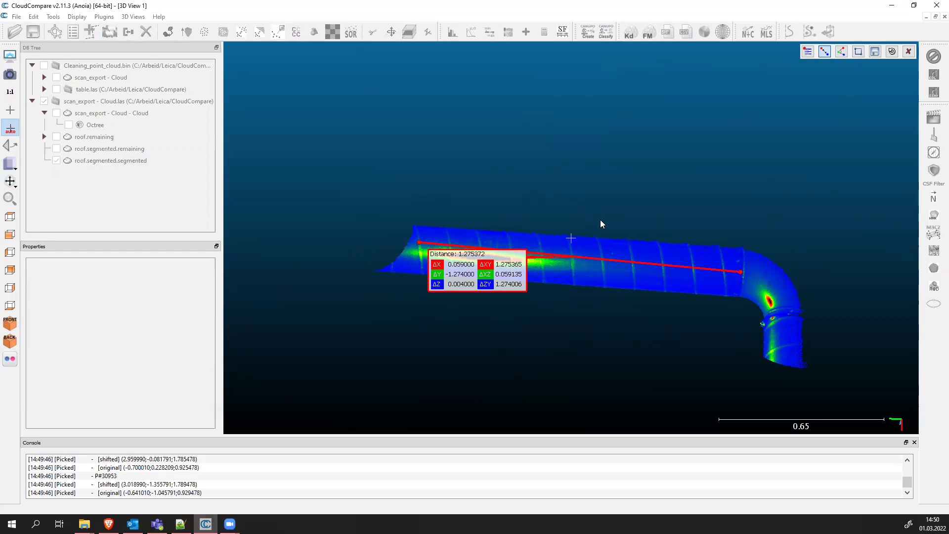
click(908, 52)
Pick single points on the two opposite edges of the pipe's half-round profile, viewed end-on, to read their coordinates.
drag(717, 233, 643, 236)
right_drag(633, 245, 645, 261)
mouse_move(458, 237)
mouse_down()
mouse_move(462, 254)
mouse_move(451, 237)
mouse_move(468, 233)
mouse_up()
drag(602, 229, 553, 254)
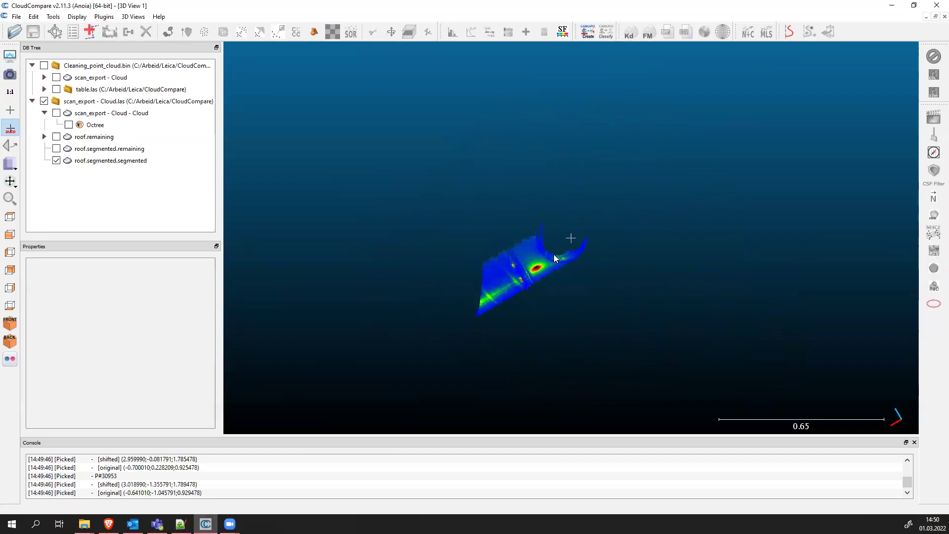
drag(472, 233, 500, 246)
scroll(499, 246, up, 2)
scroll(524, 258, up, 6)
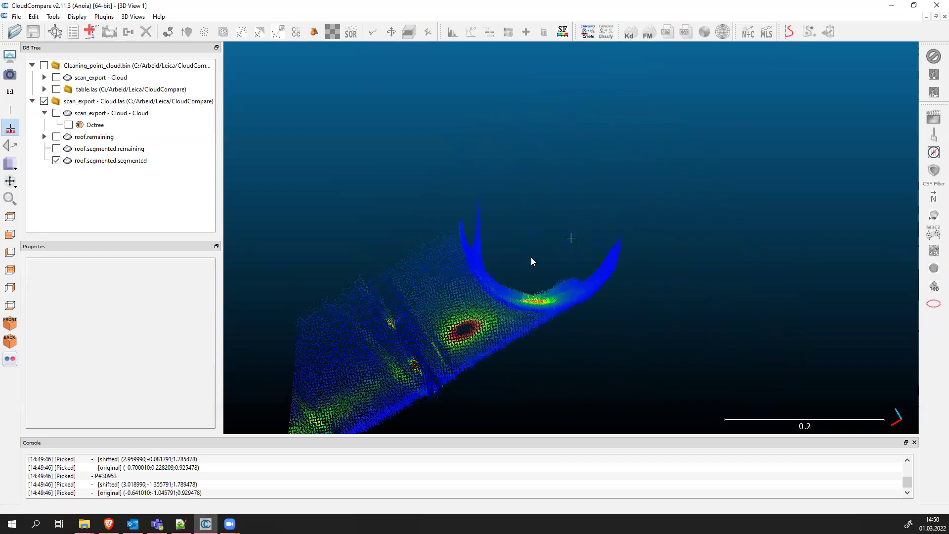
mouse_move(570, 256)
mouse_down()
mouse_move(582, 261)
mouse_move(561, 265)
mouse_move(573, 260)
mouse_up()
click(148, 160)
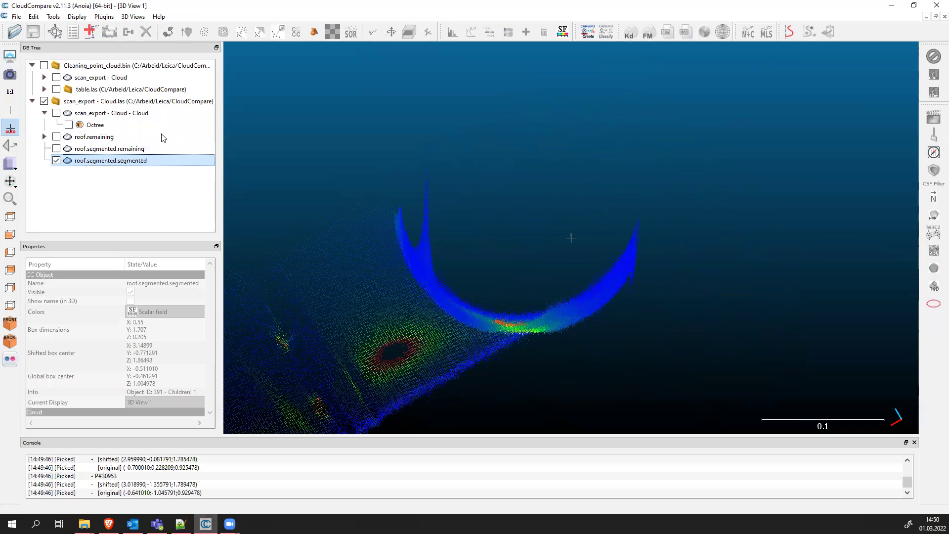
click(54, 17)
click(96, 165)
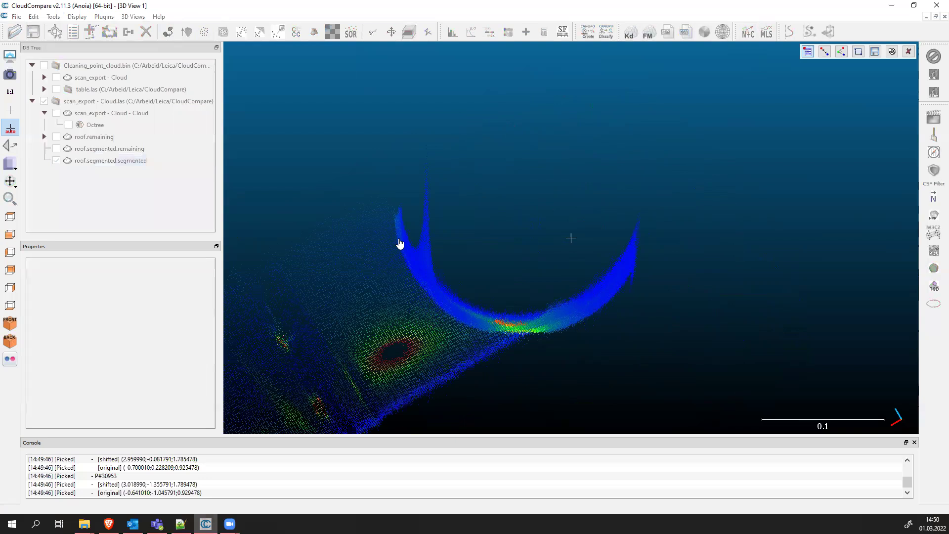
click(400, 240)
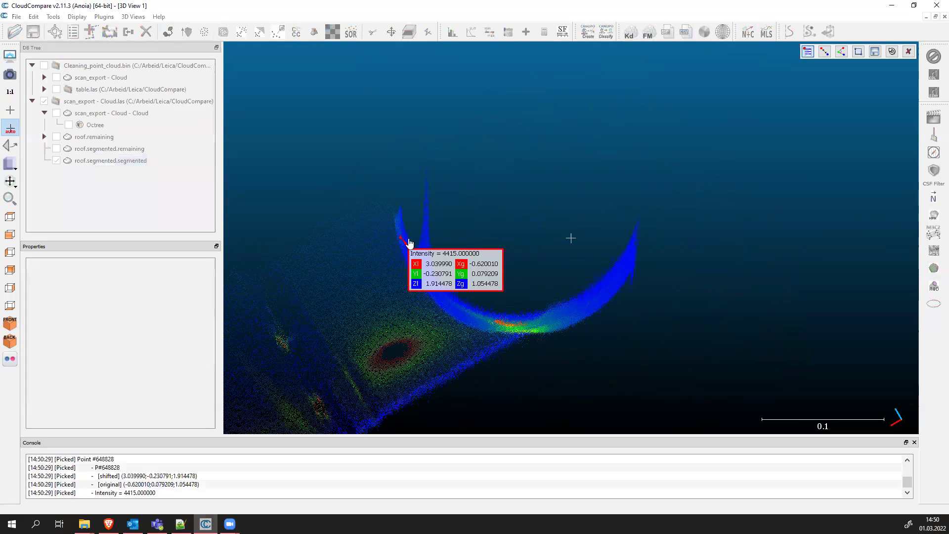
click(636, 247)
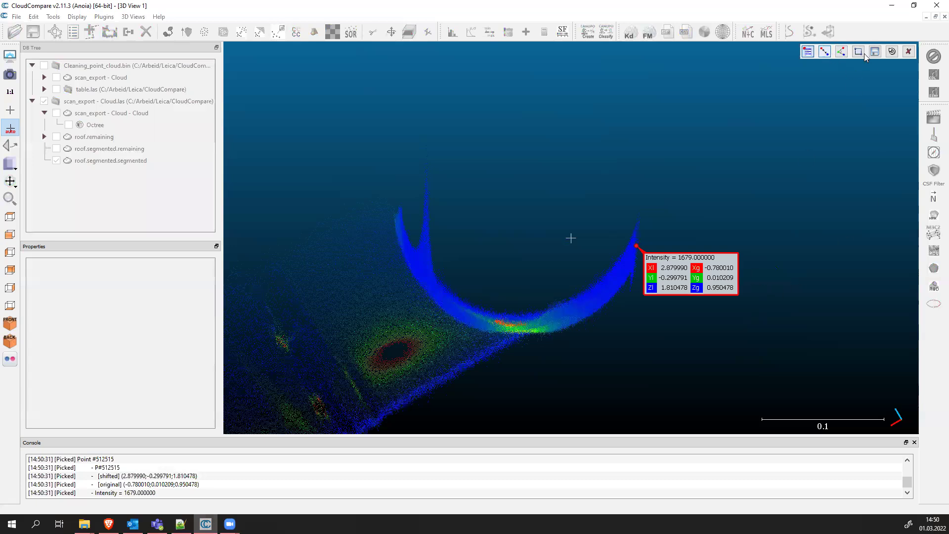
click(909, 51)
Measure the point-to-point distance between the two upper tips of the pipe's half-round profile.
click(59, 17)
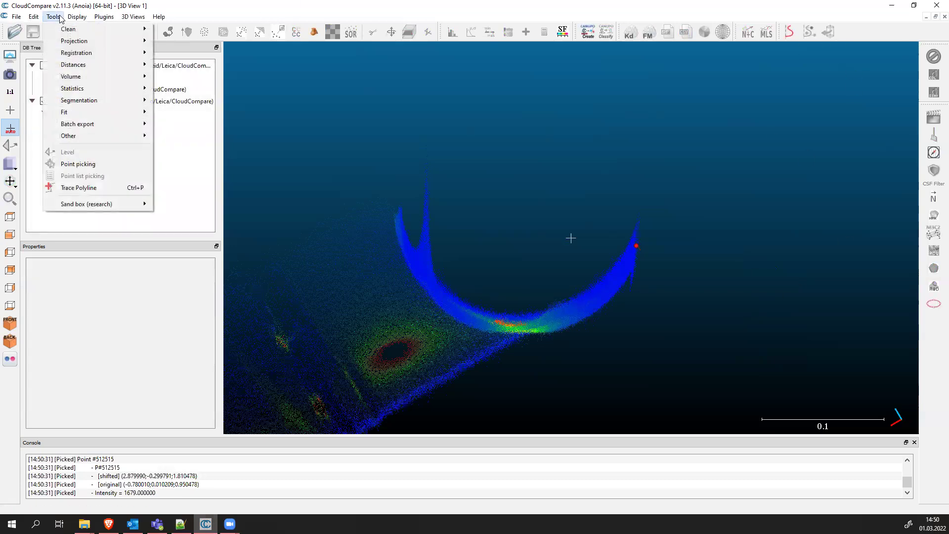
click(109, 162)
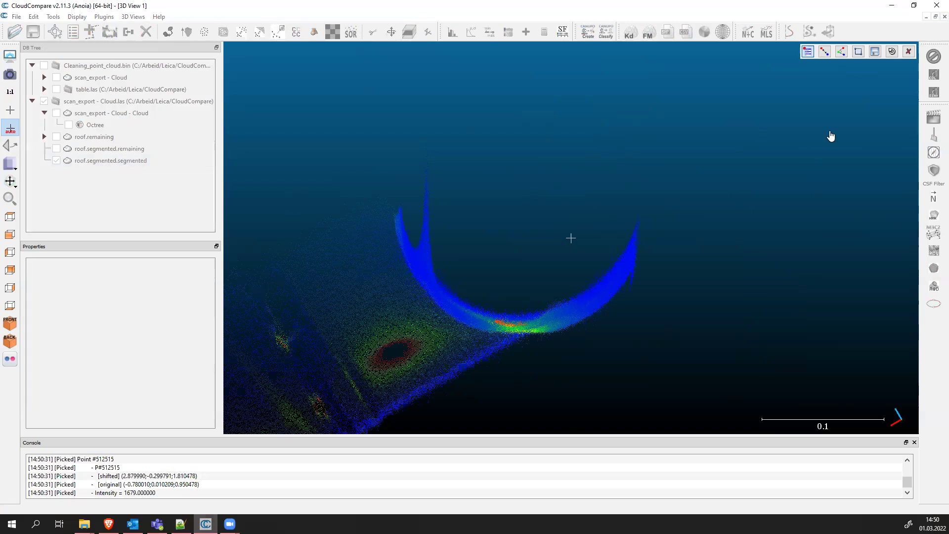
click(824, 51)
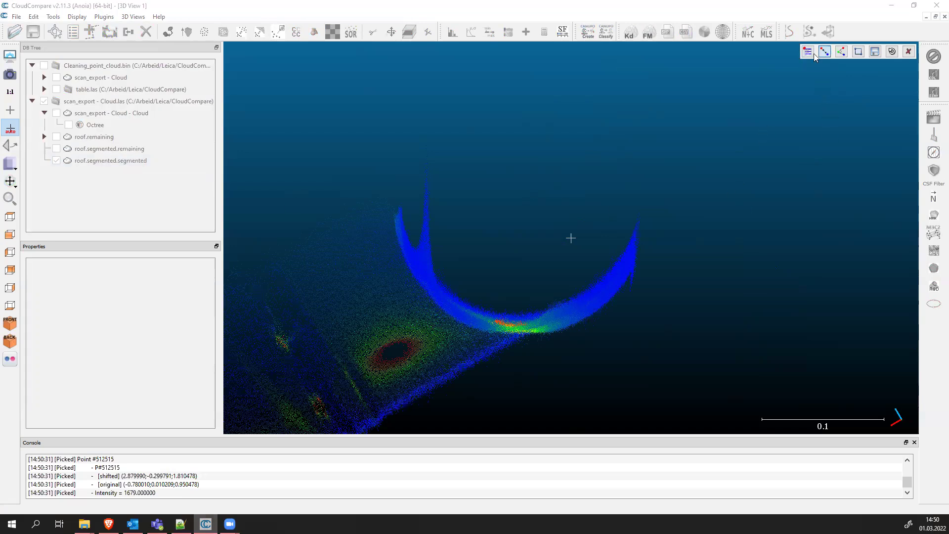
click(639, 223)
click(398, 213)
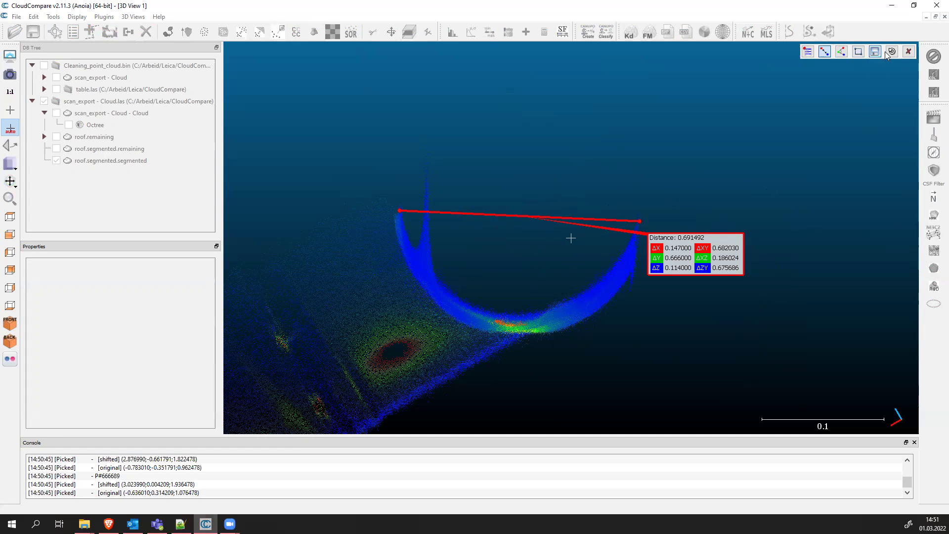
click(909, 52)
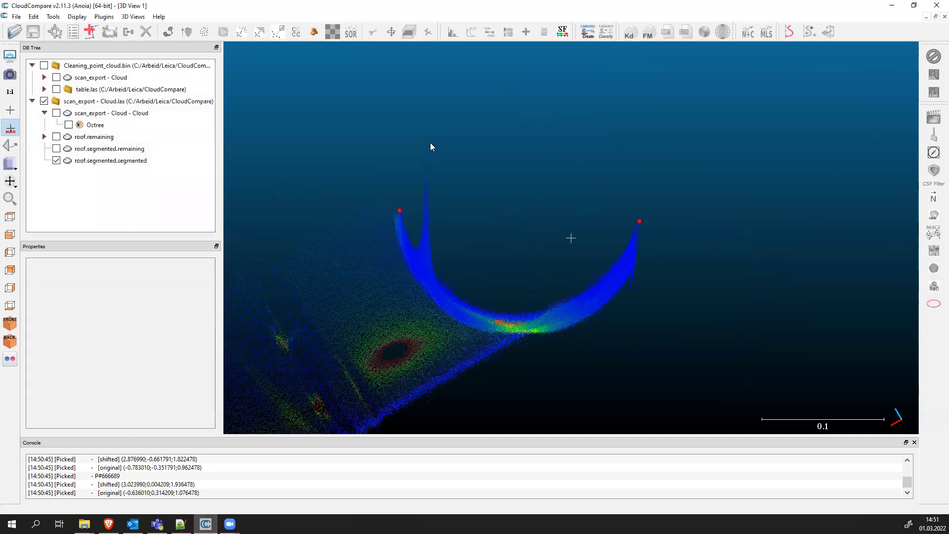
Examine the half-round pipe profile from the side, end-on and from its open end.
drag(407, 232, 551, 234)
drag(760, 300, 640, 292)
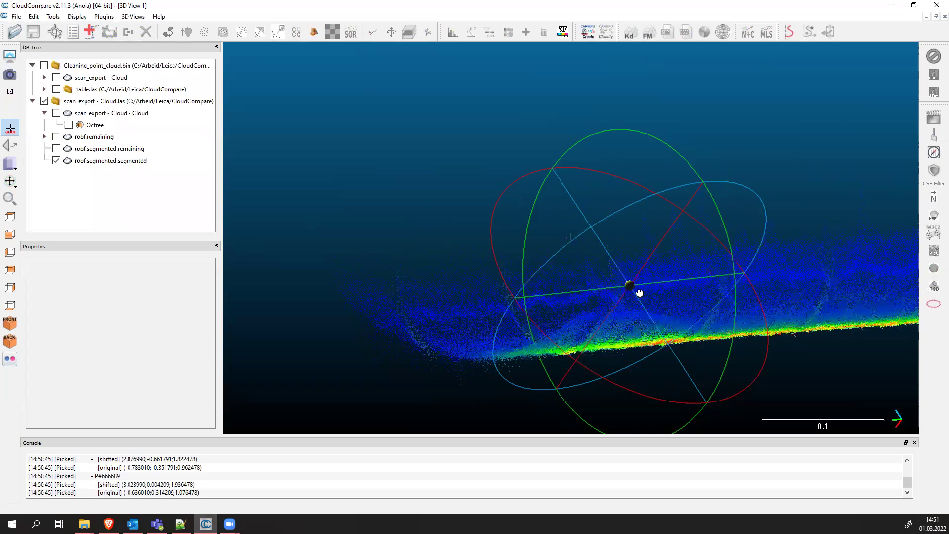
scroll(599, 276, down, 2)
drag(569, 267, 635, 236)
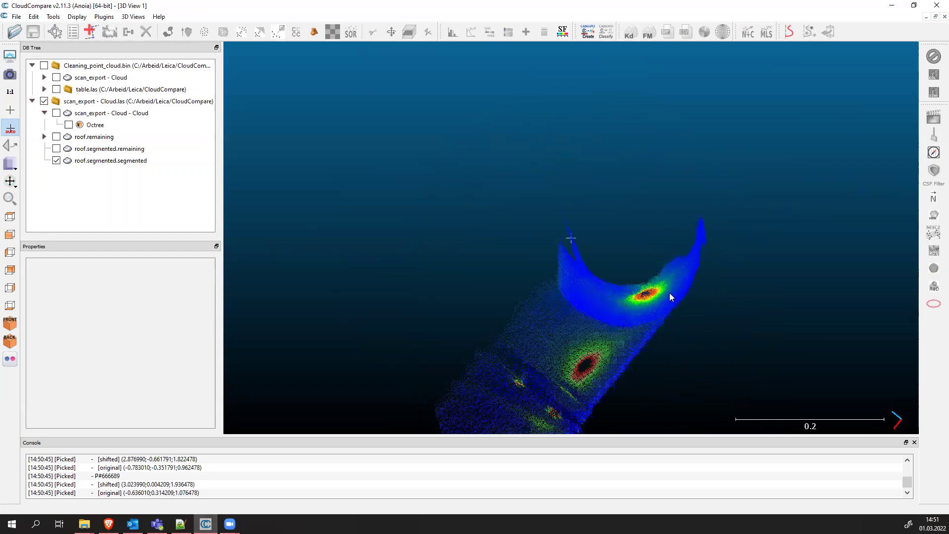
drag(696, 213, 561, 299)
drag(830, 216, 882, 316)
Check which shapes can be fitted to a point cloud with the Fit commands.
click(52, 17)
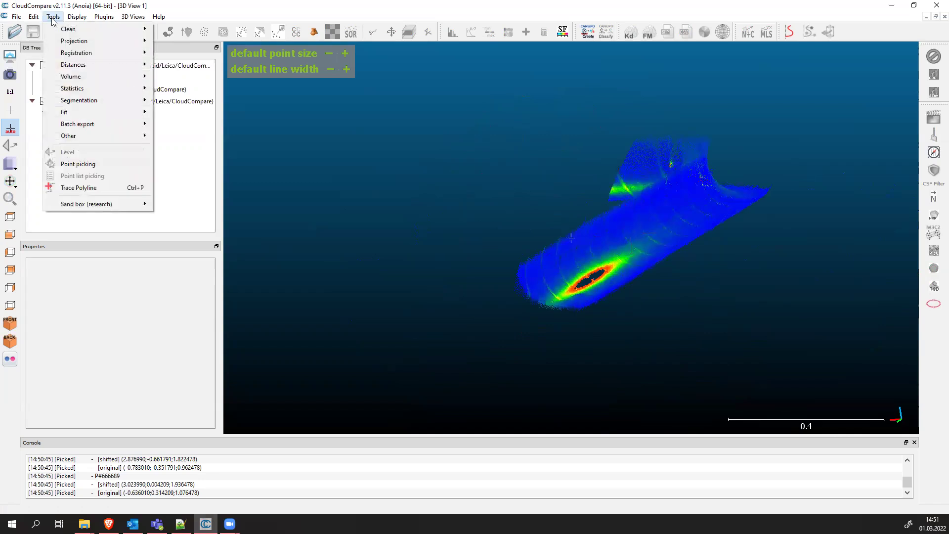
click(77, 17)
click(53, 17)
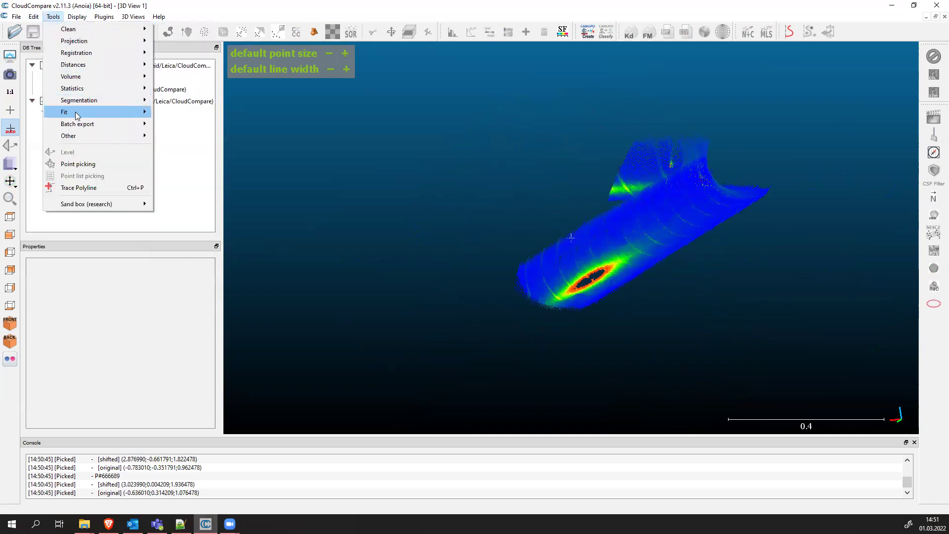
mouse_move(74, 112)
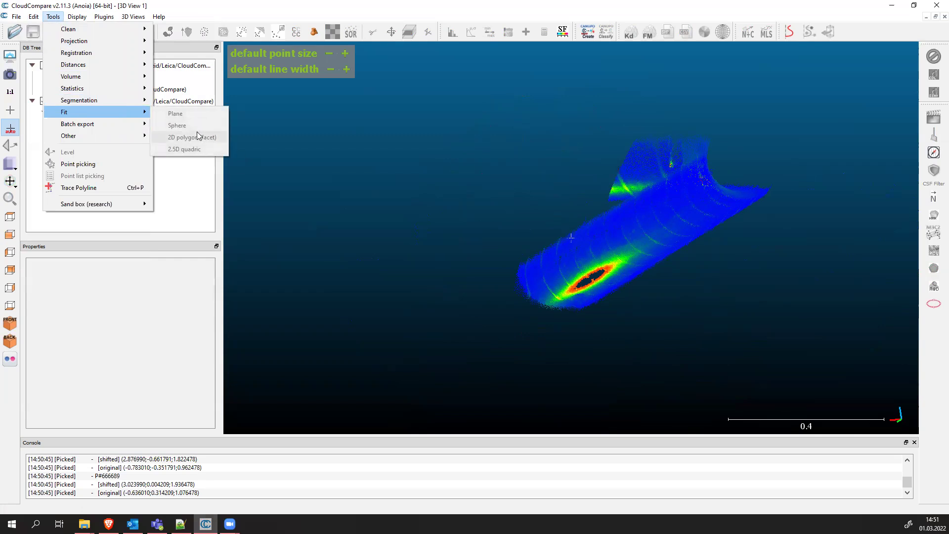
click(631, 219)
Examine the straight run's ragged edges, the incomplete pipe profile and the elbow from several sides, then the selected cloud's bounding box.
drag(662, 258, 392, 238)
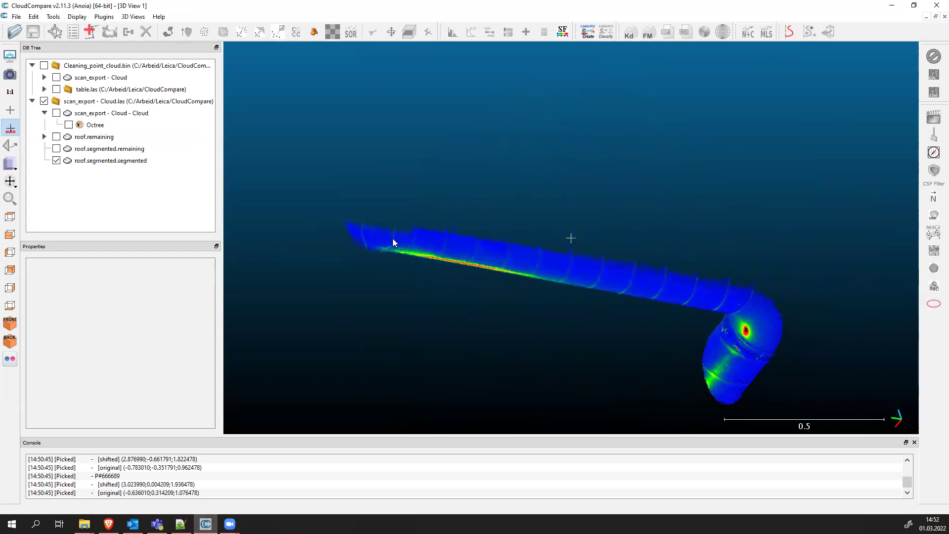
drag(477, 252, 712, 216)
scroll(438, 254, up, 3)
drag(343, 194, 401, 221)
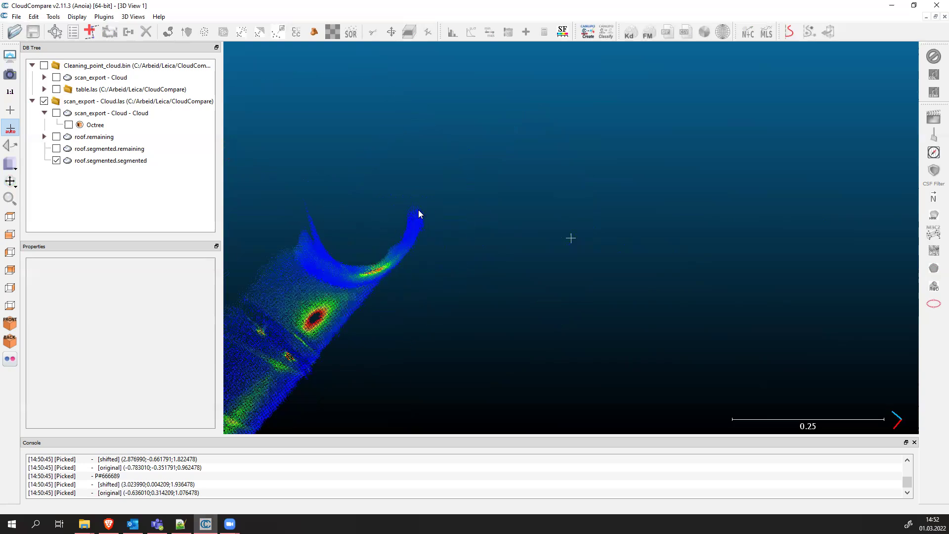
drag(355, 238, 581, 261)
drag(728, 169, 608, 176)
scroll(707, 181, down, 2)
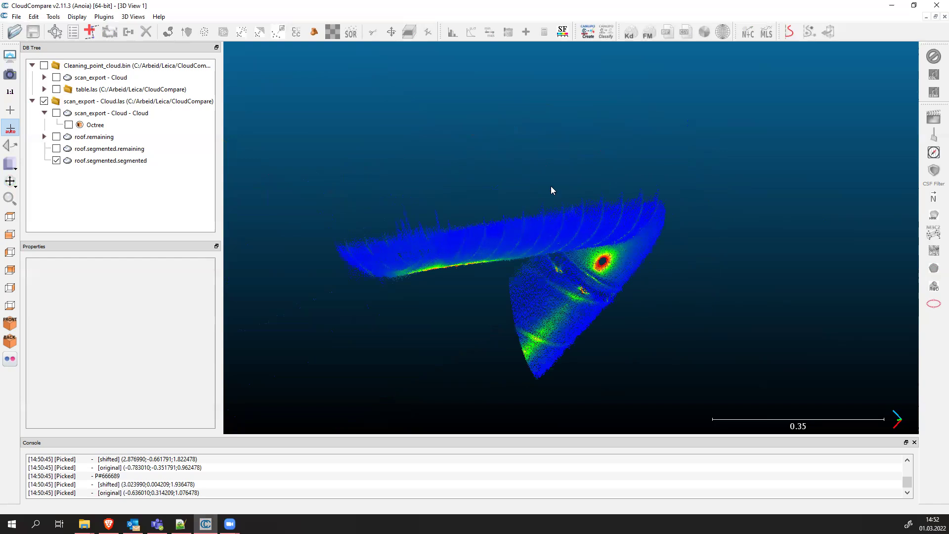
drag(558, 243, 323, 261)
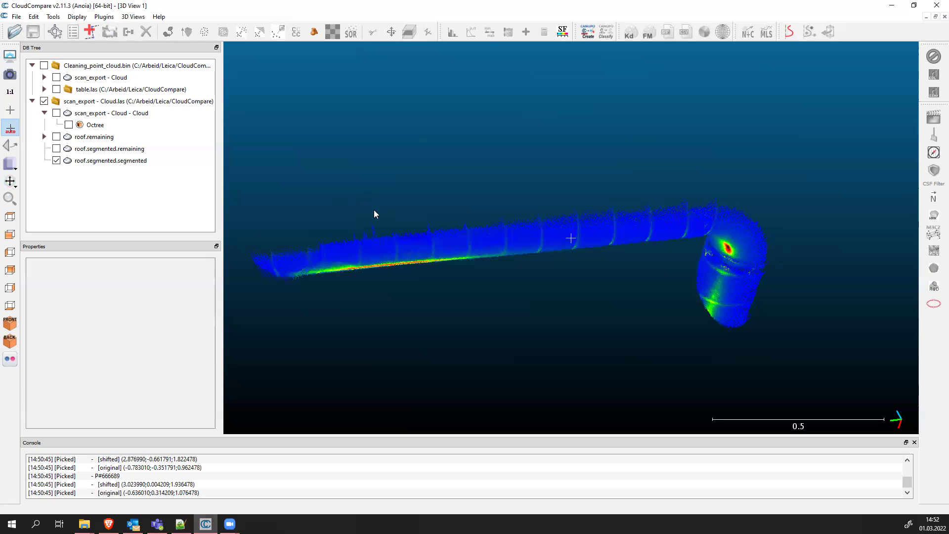
drag(415, 236, 387, 227)
click(97, 161)
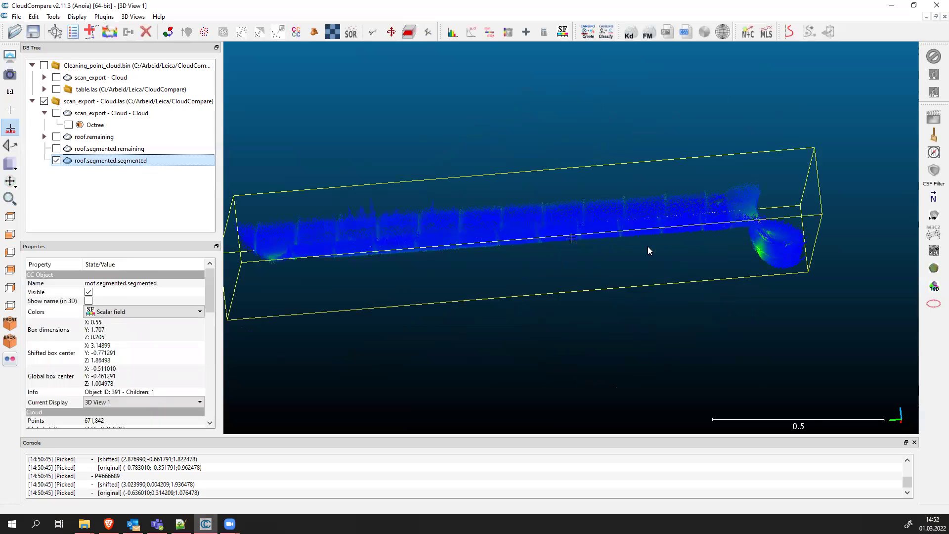
scroll(474, 219, down, 1)
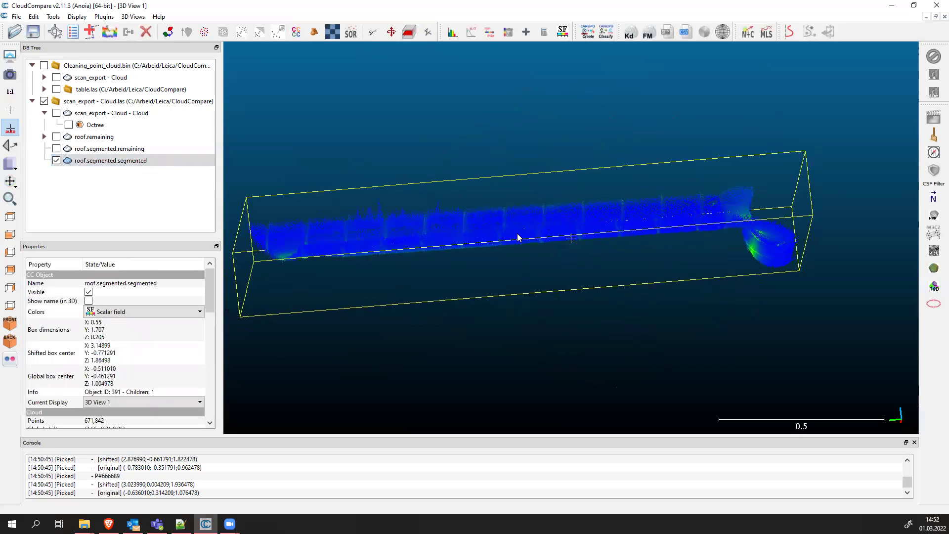
Switch to Notepad++ and review the pipe export, length and volume tasks under item 5 of Oving.txt, closing the list when done.
key(alt+Tab)
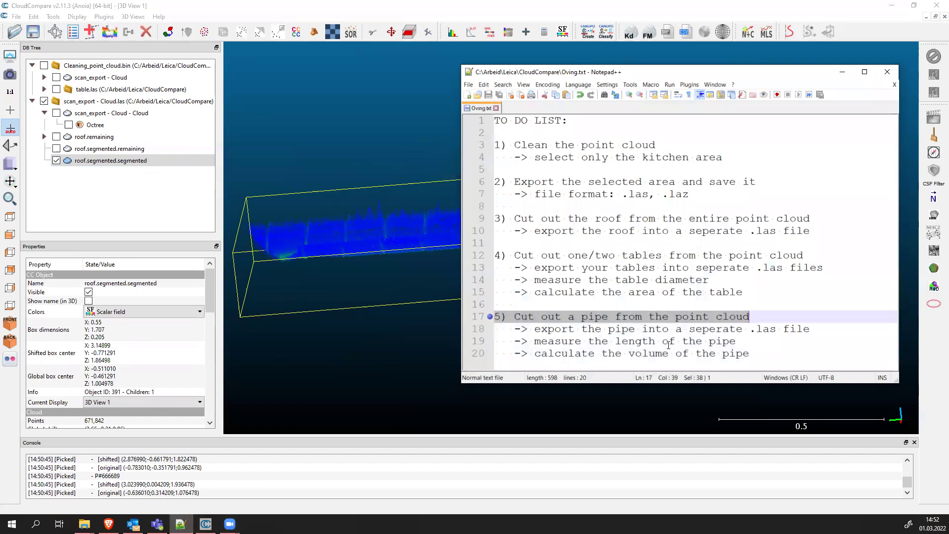
mouse_move(742, 341)
mouse_down()
mouse_move(535, 341)
mouse_move(751, 354)
mouse_up()
click(536, 354)
click(764, 354)
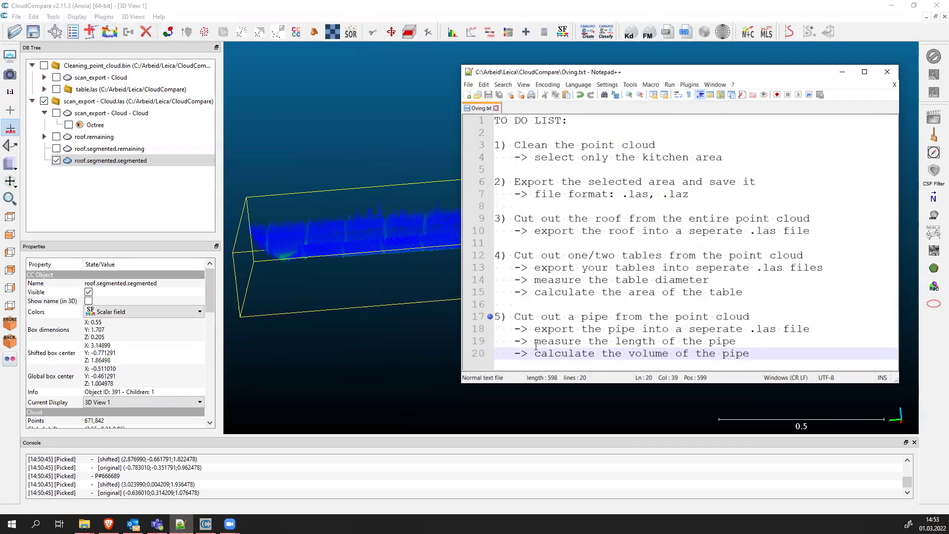
drag(535, 329, 810, 330)
click(888, 72)
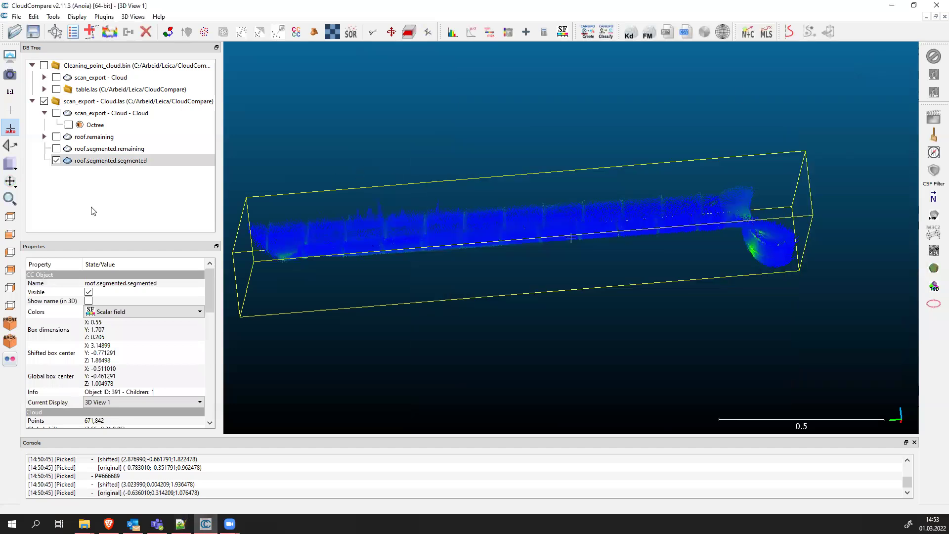
Rename the roof.segmented.segmented cloud as pipe.
click(377, 251)
click(113, 161)
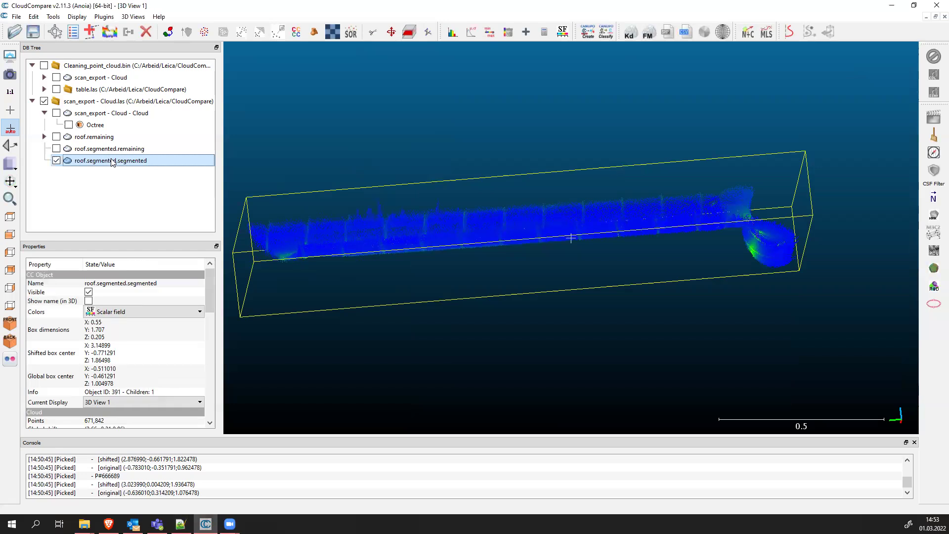
double_click(113, 161)
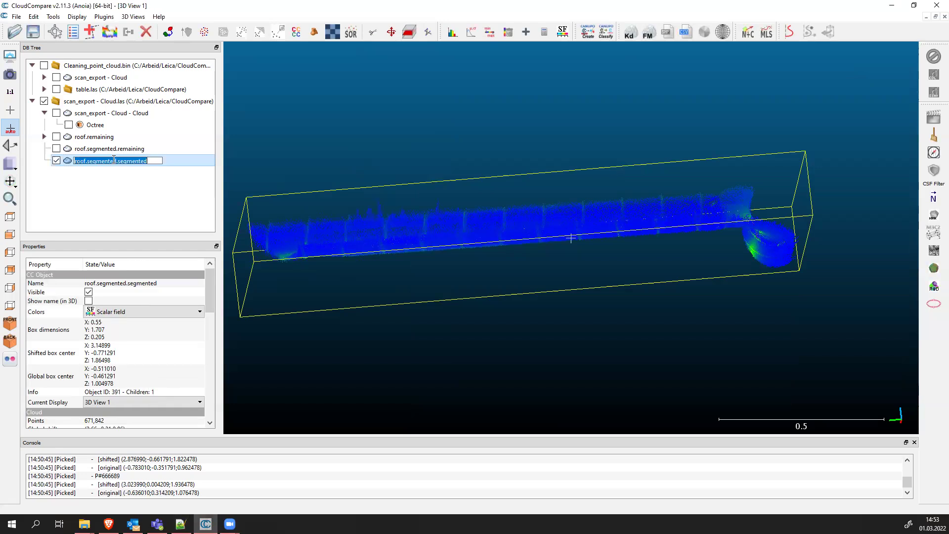
text(pipe)
key(Return)
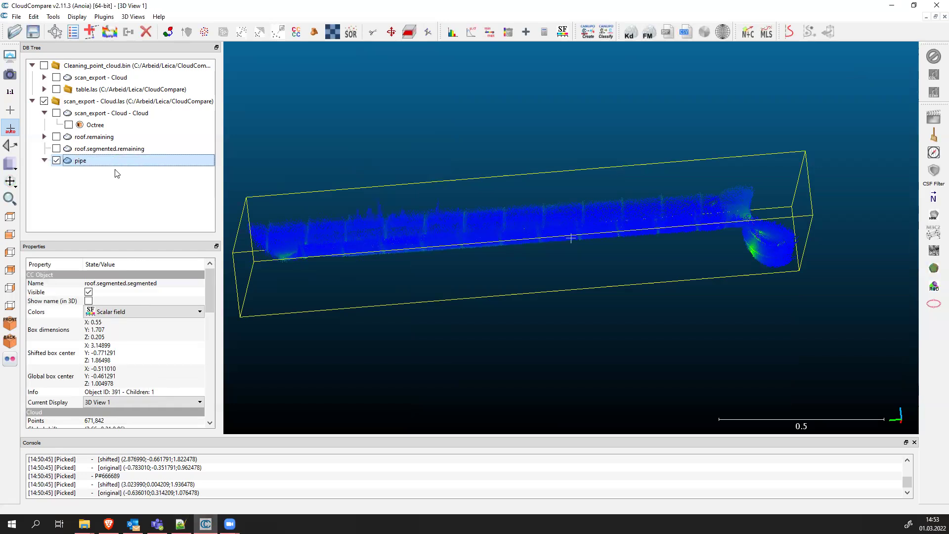
Save the pipe cloud as a LAS file named pipe in the CloudCompare folder.
right_click(112, 160)
click(109, 158)
click(33, 31)
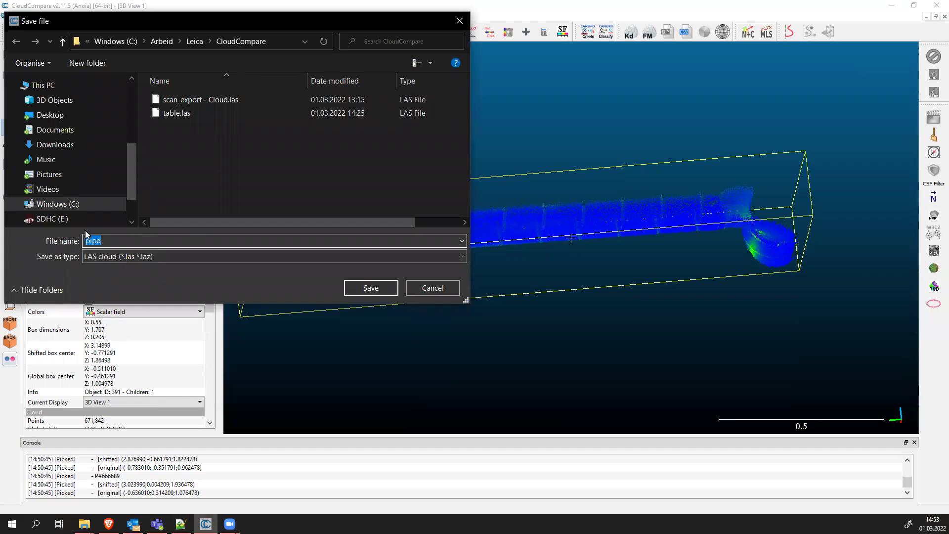
click(371, 288)
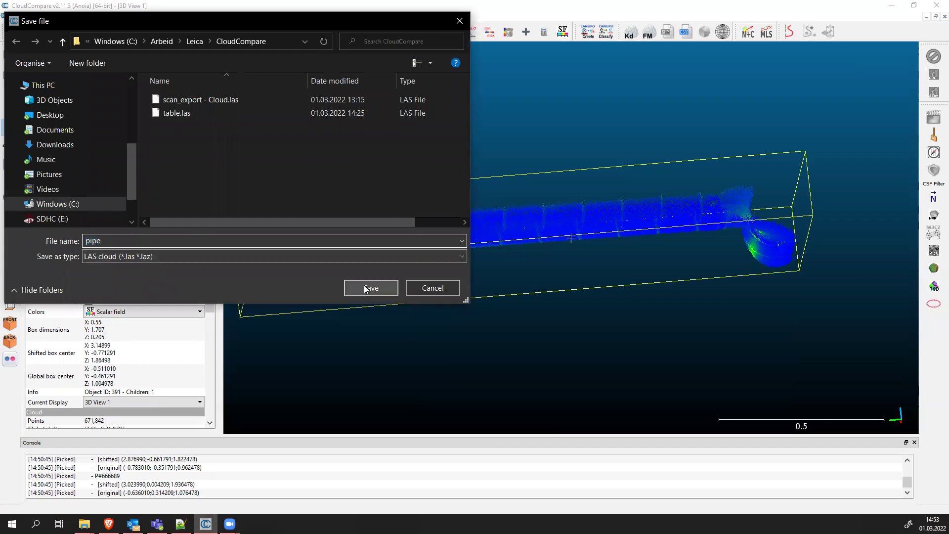
click(556, 370)
click(392, 187)
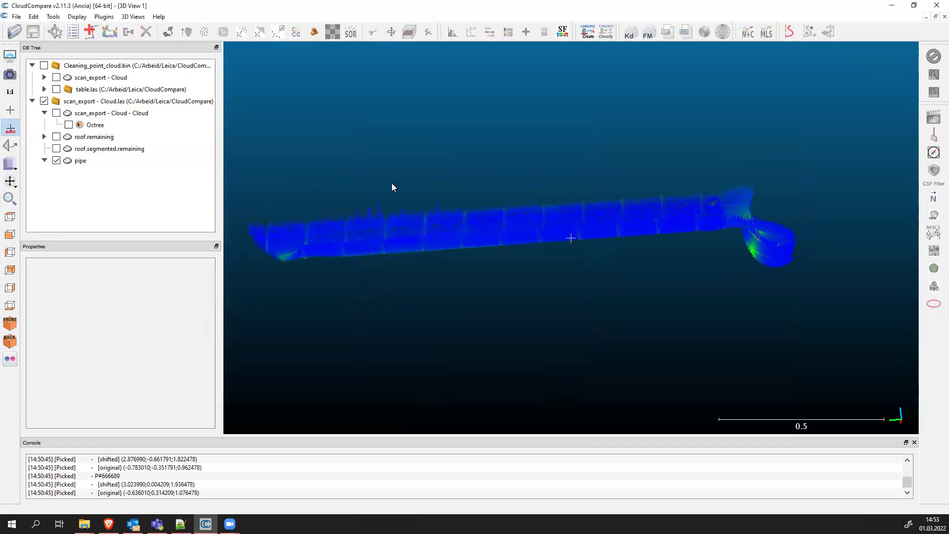
Hide the pipe cloud and display the roof.remaining cloud in its place.
click(84, 161)
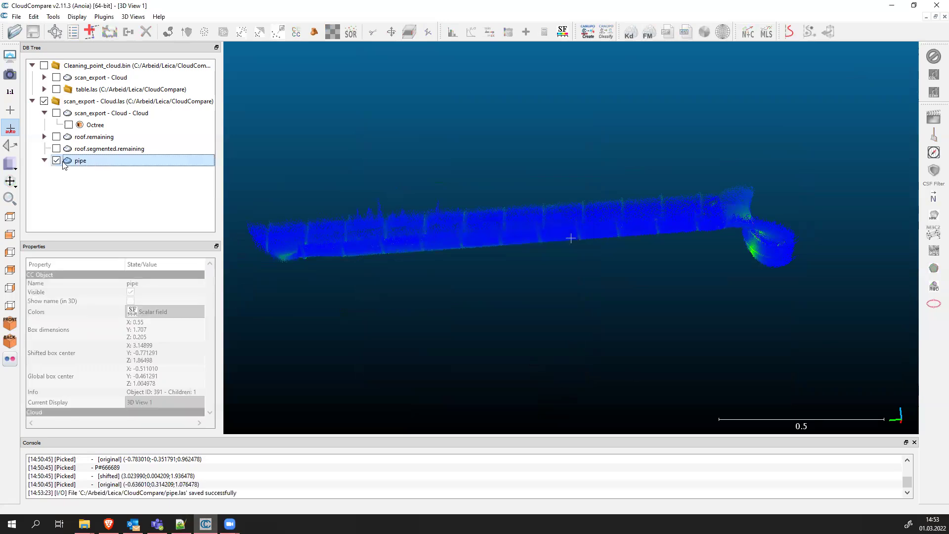
drag(546, 243, 610, 309)
click(52, 150)
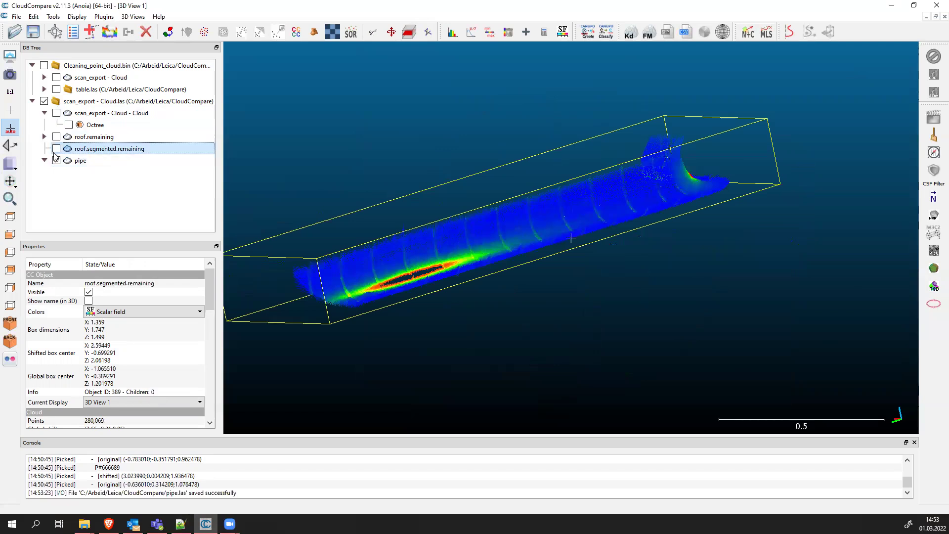
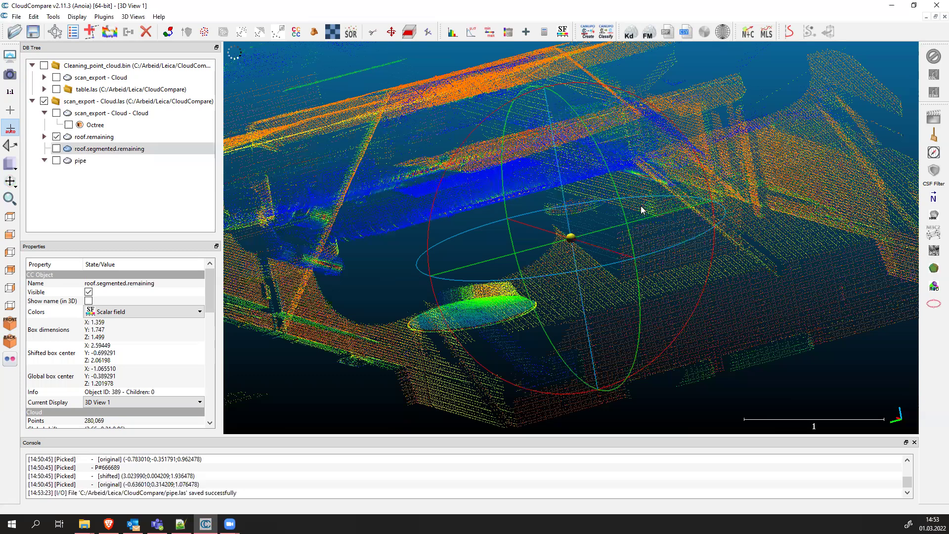
Examine the parallel pipes and surrounding roof structure in roof.remaining from the side and from above.
drag(624, 284, 497, 244)
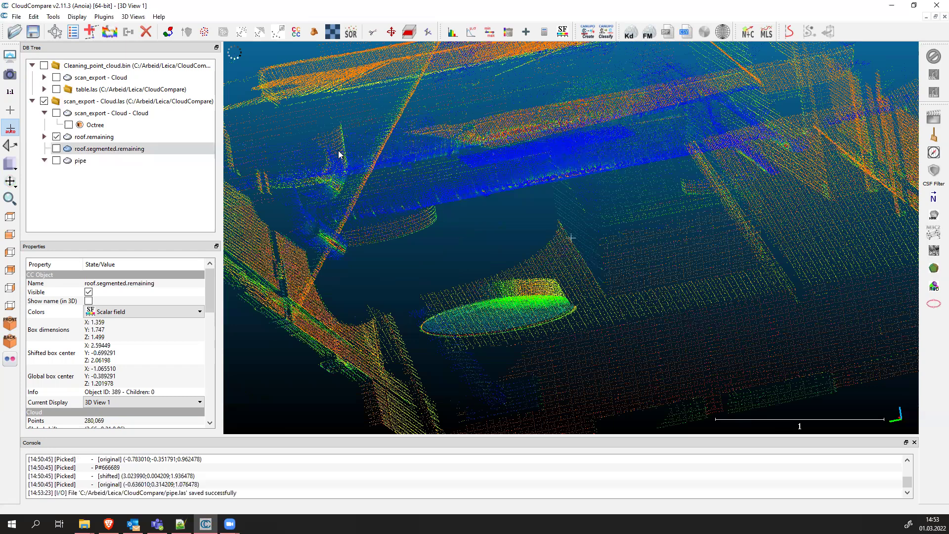
drag(339, 154, 396, 215)
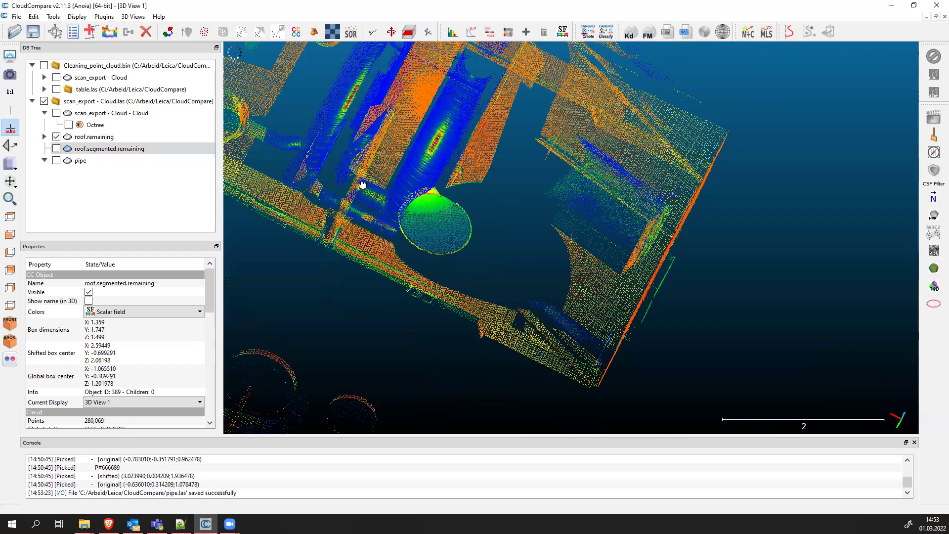
drag(368, 186, 334, 199)
drag(403, 206, 330, 232)
drag(417, 271, 409, 275)
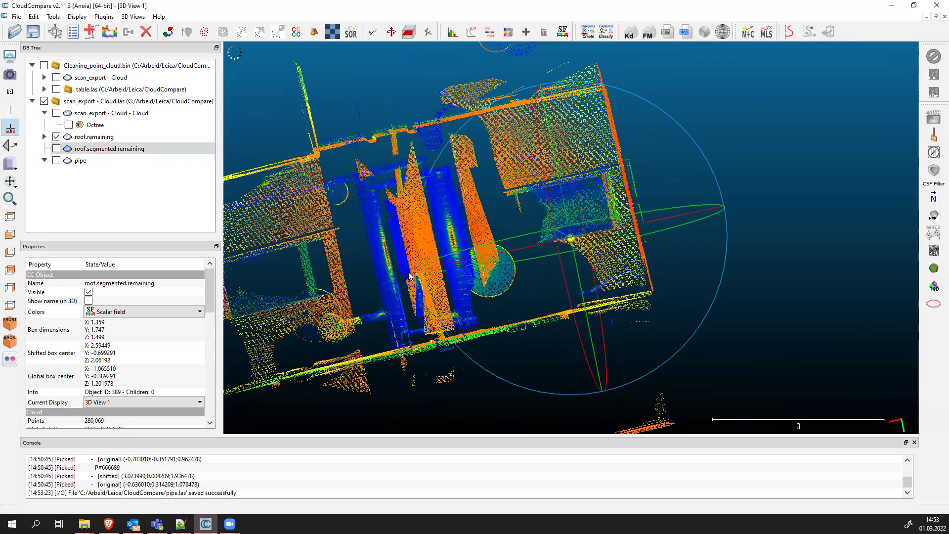
scroll(514, 225, up, 2)
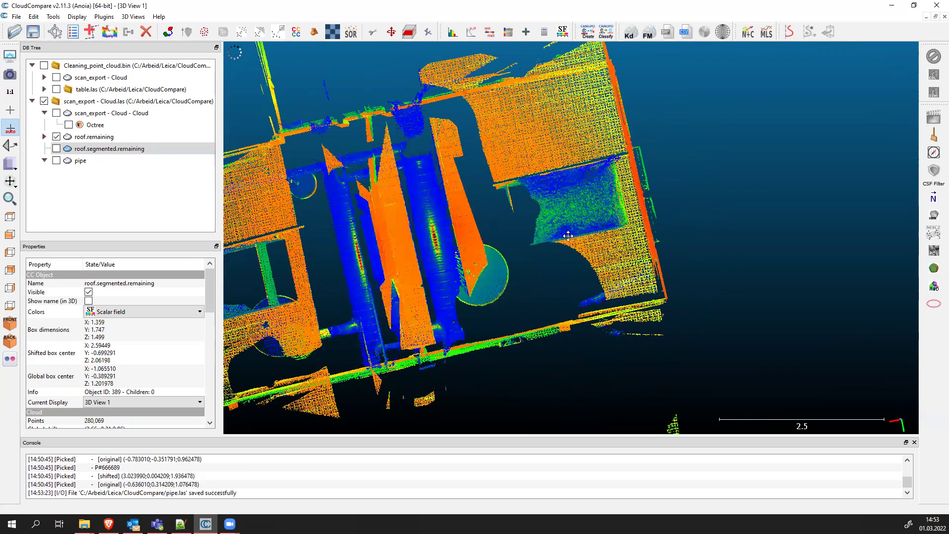
drag(688, 200, 329, 162)
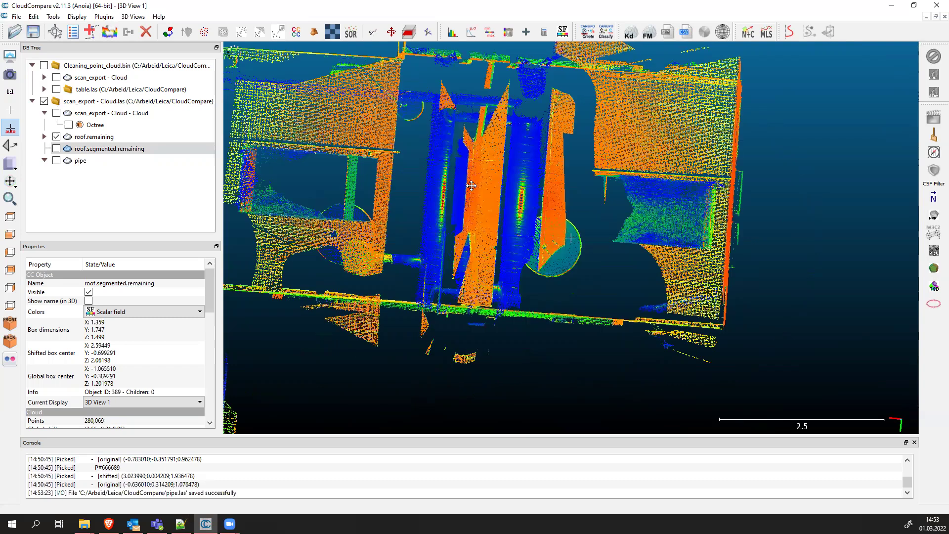
drag(567, 170, 488, 183)
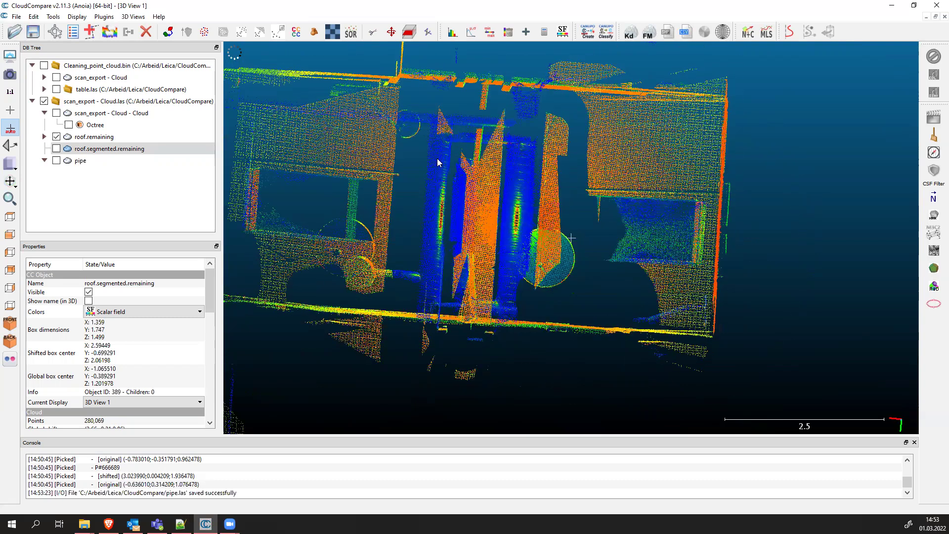
scroll(708, 261, up, 2)
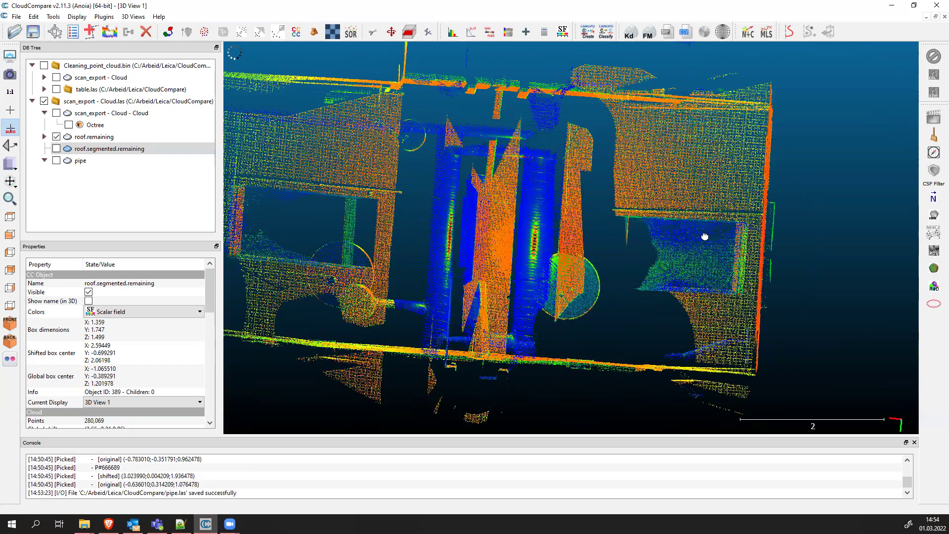
drag(675, 245, 671, 250)
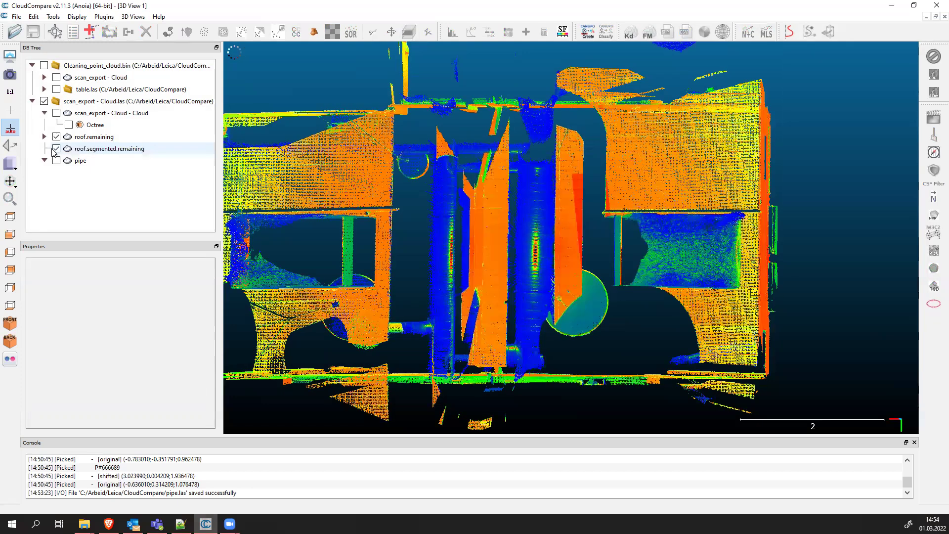
Hide roof.segmented.remaining and check the extent of roof.remaining by switching its visibility off and on.
click(57, 148)
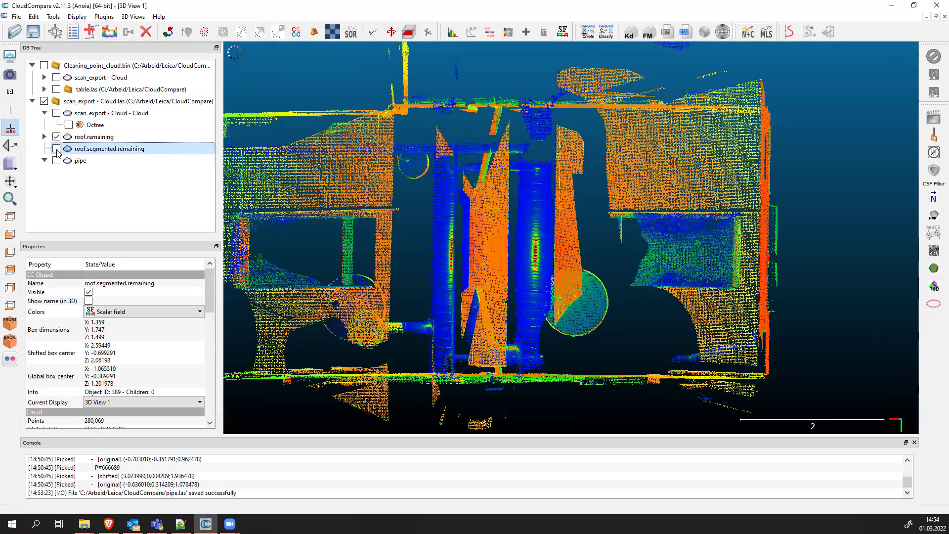
click(102, 136)
click(56, 137)
click(57, 137)
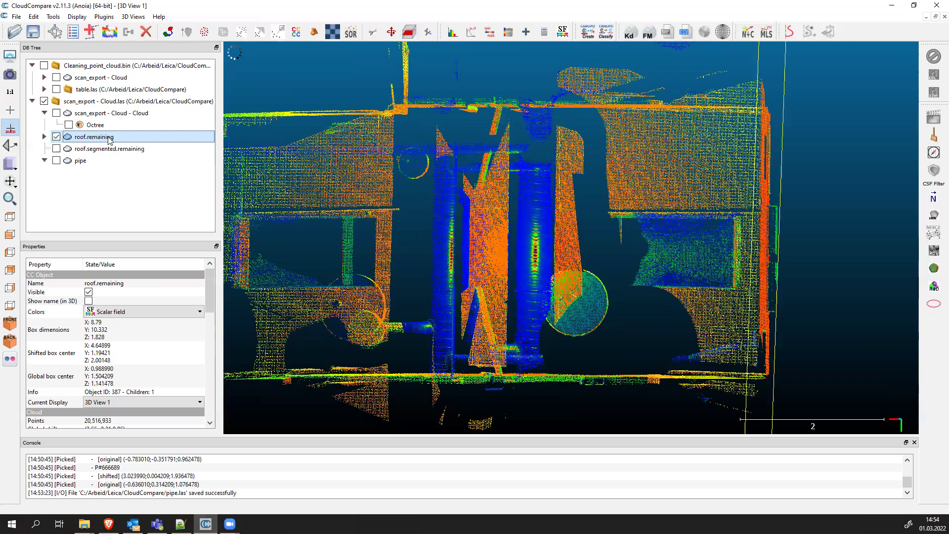
click(409, 32)
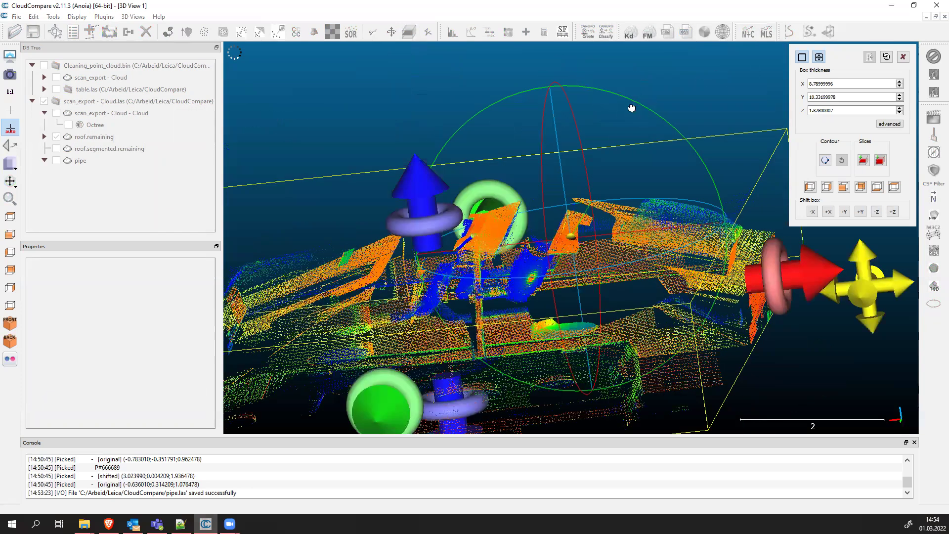
drag(617, 207, 636, 295)
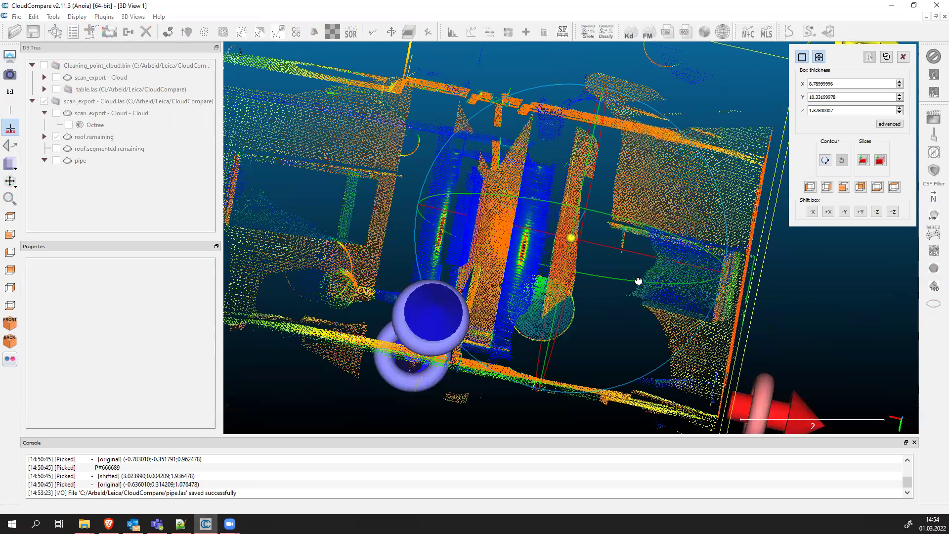
scroll(508, 214, up, 3)
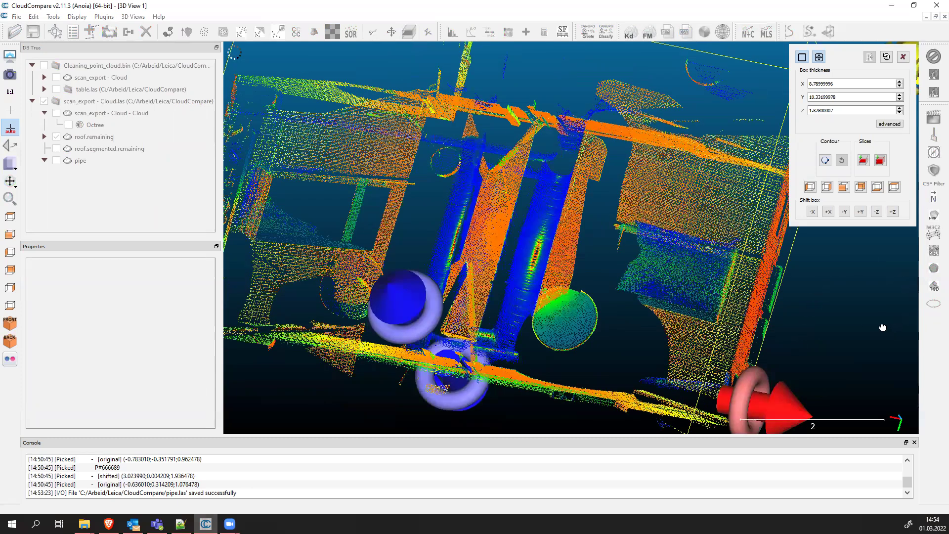
drag(883, 327, 713, 293)
click(903, 58)
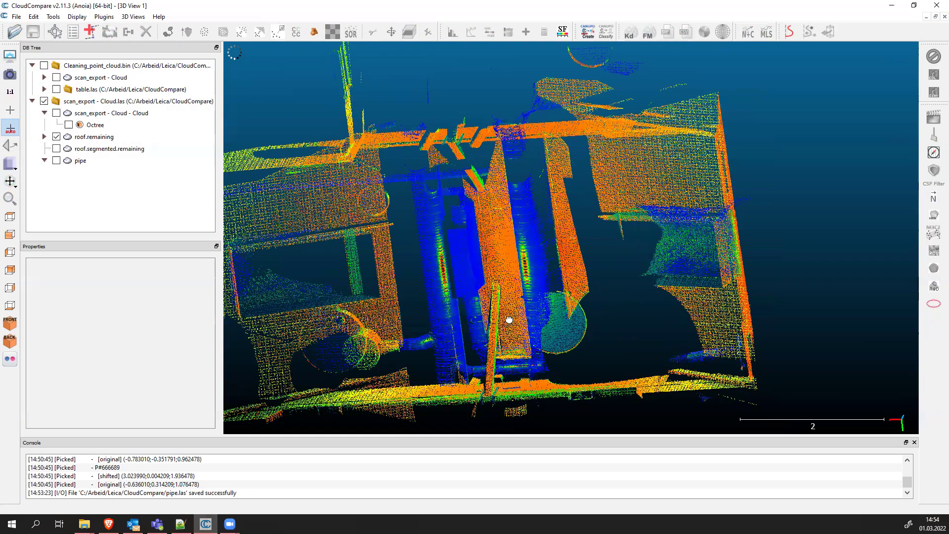
Segment the two parallel pipes and the area between them out of roof.remaining with a rectangular selection seen from above, keeping the inside points.
drag(512, 343, 560, 308)
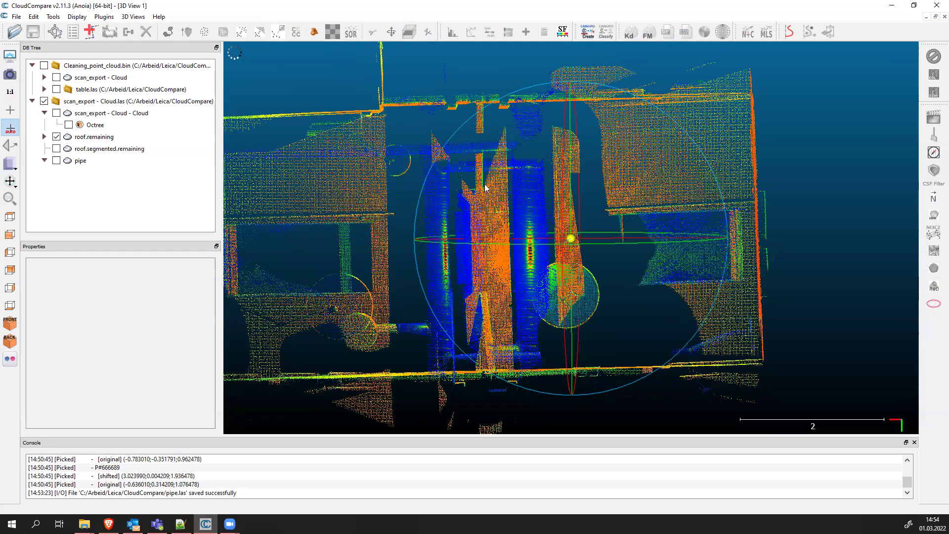
click(127, 138)
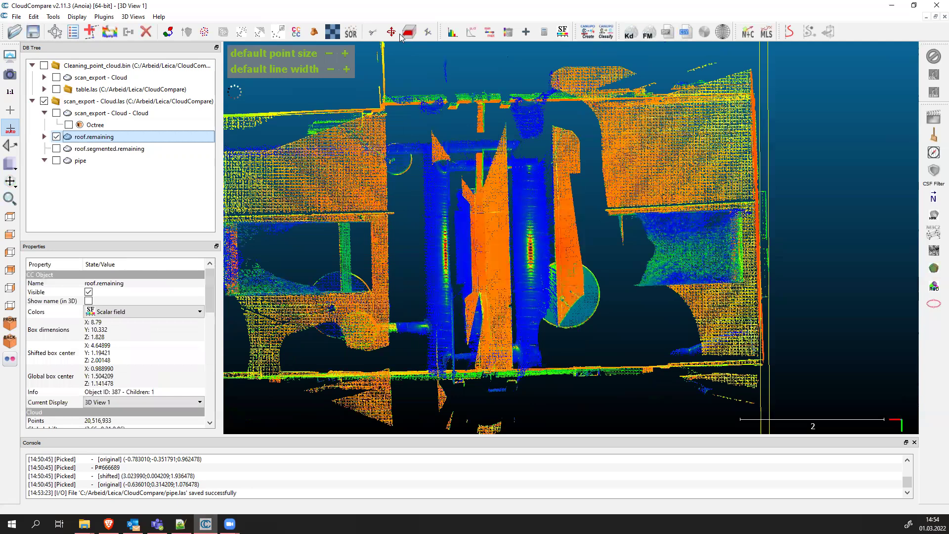
click(373, 33)
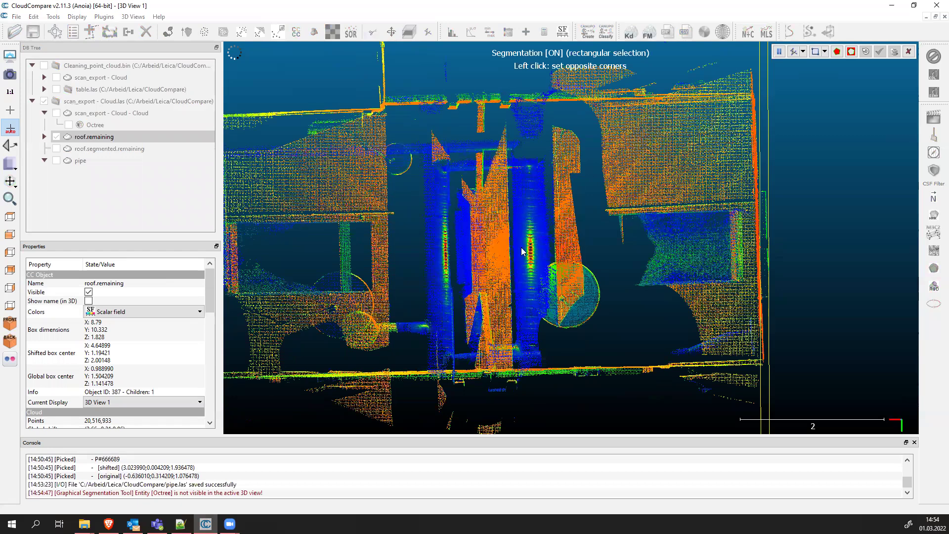
click(558, 407)
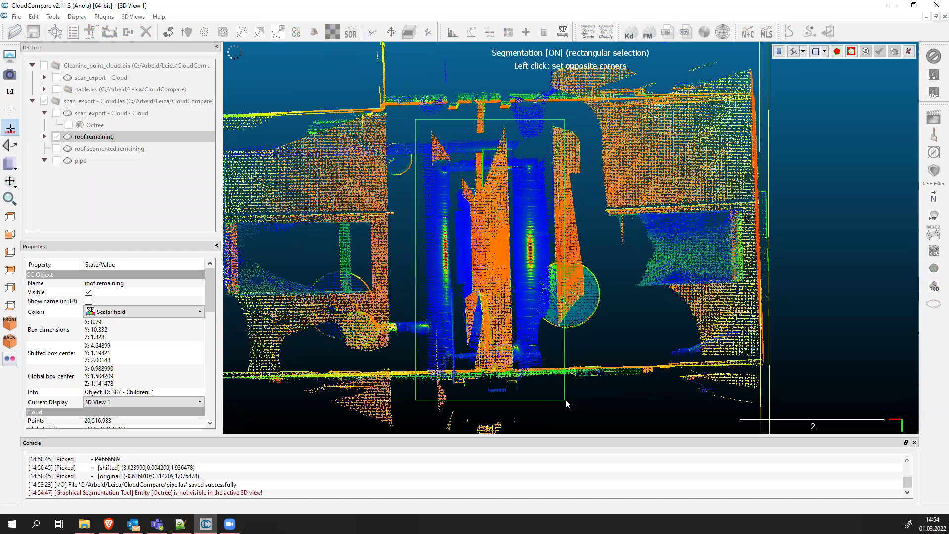
click(566, 400)
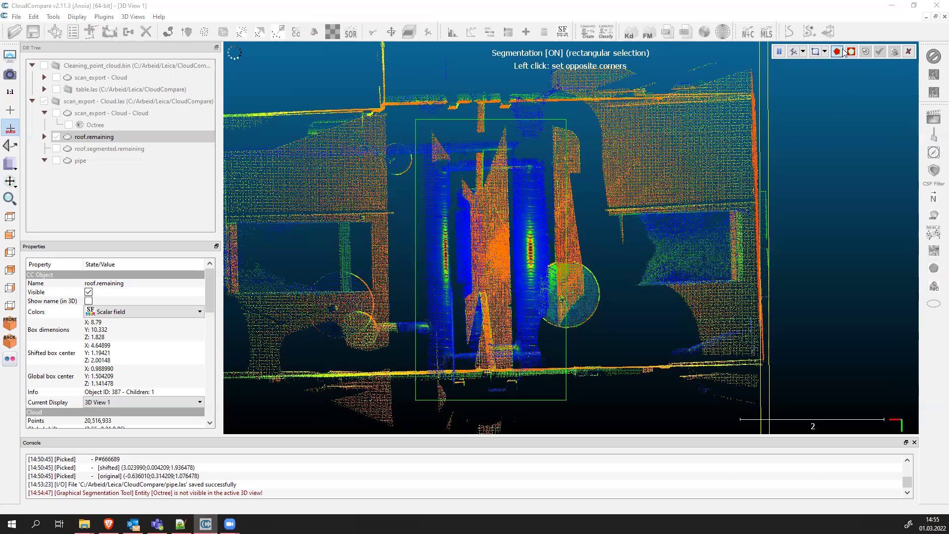
key(i)
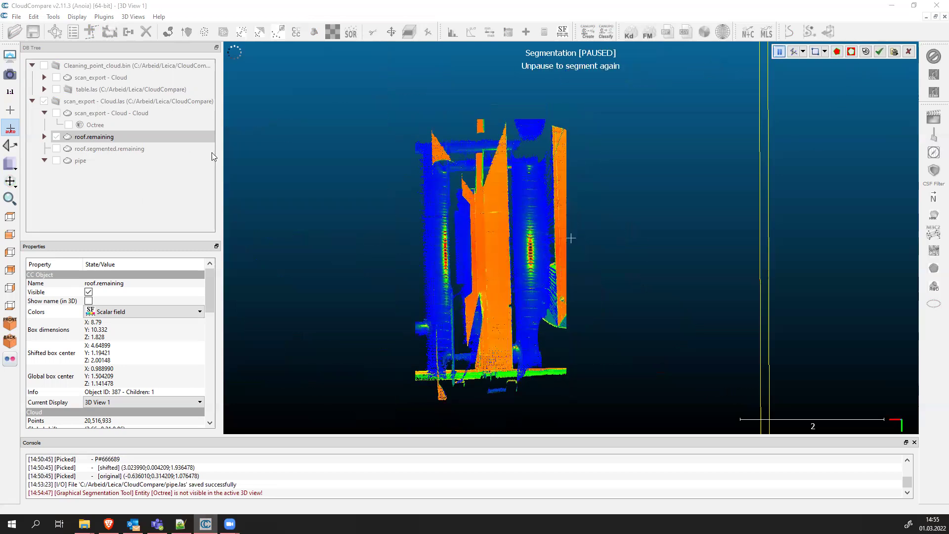
click(881, 51)
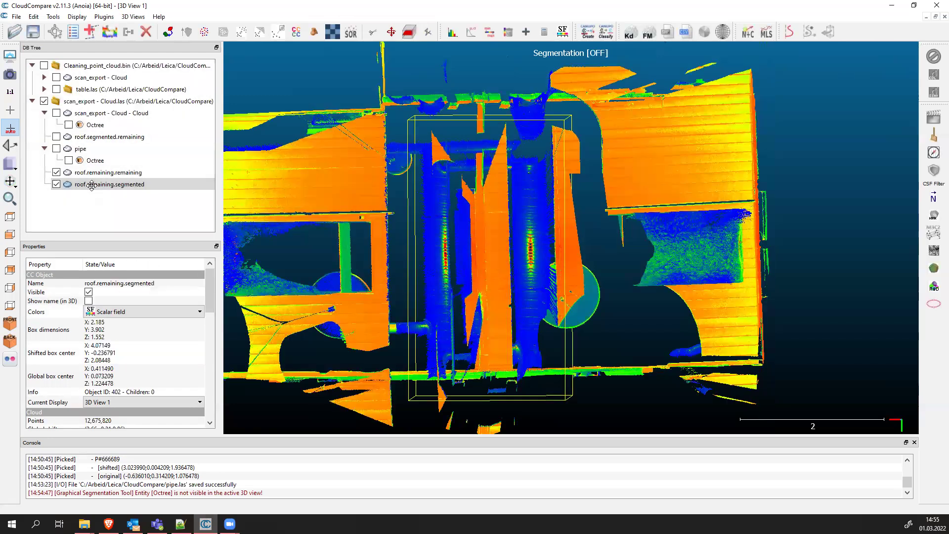
Hide roof.remaining.remaining and inspect the cut-out pipe section from the side.
click(56, 172)
drag(448, 292, 343, 124)
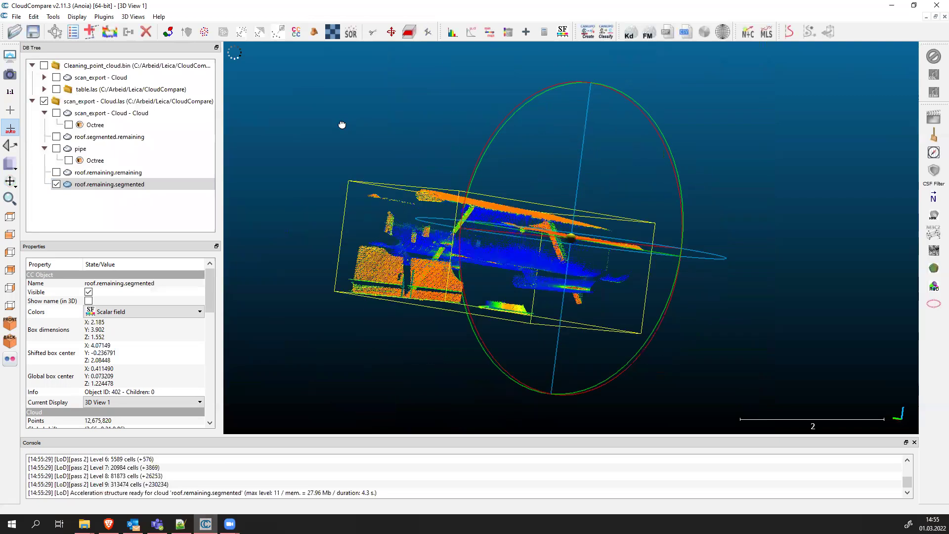
drag(420, 192, 608, 243)
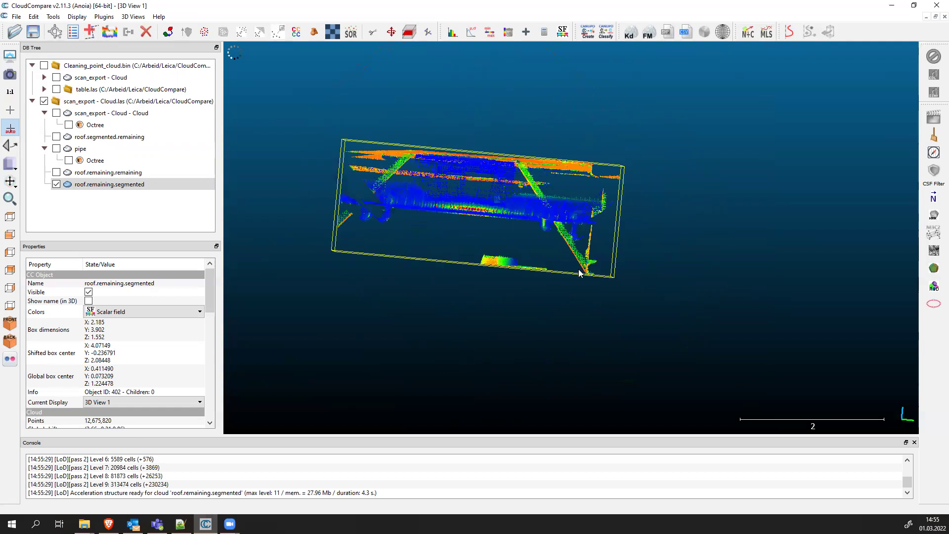
drag(367, 143, 414, 148)
Crop roof.remaining.segmented with a Cross Section box about 3.22 thick in Y and 0.92 in Z, exporting the section as a new cloud.
click(414, 36)
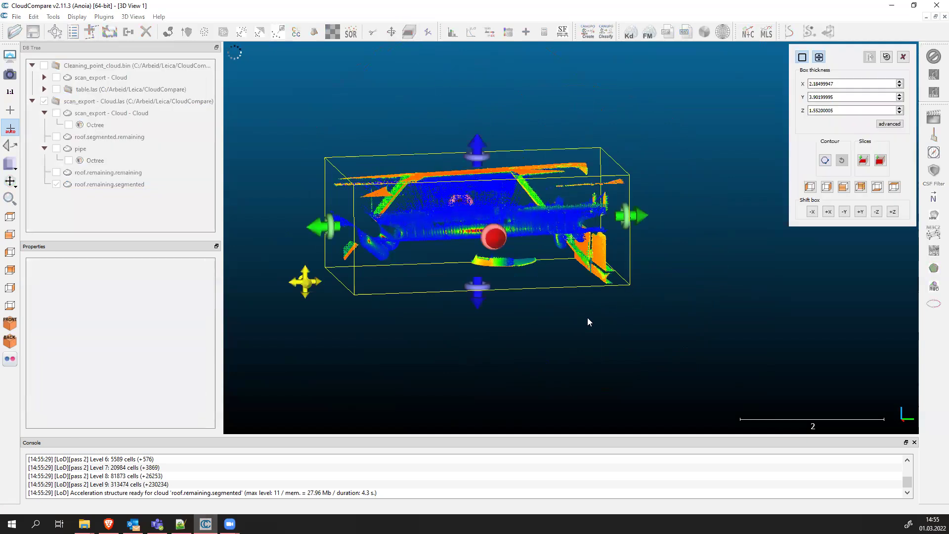
drag(508, 339, 484, 146)
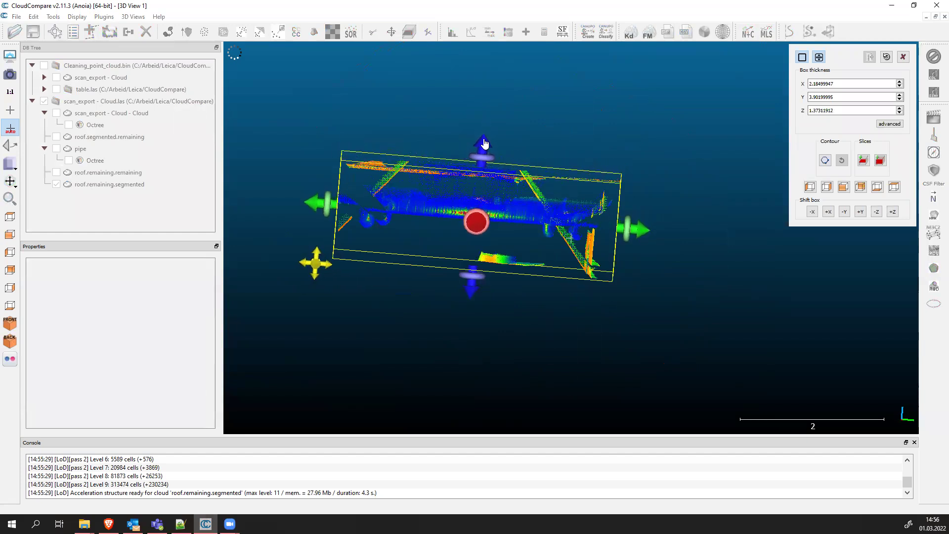
drag(475, 280, 476, 252)
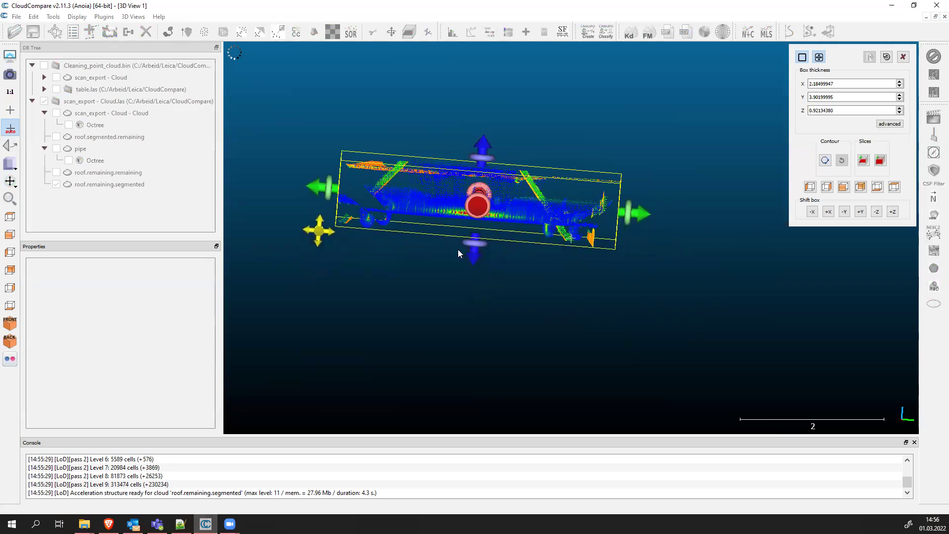
drag(318, 184, 336, 188)
drag(639, 216, 608, 216)
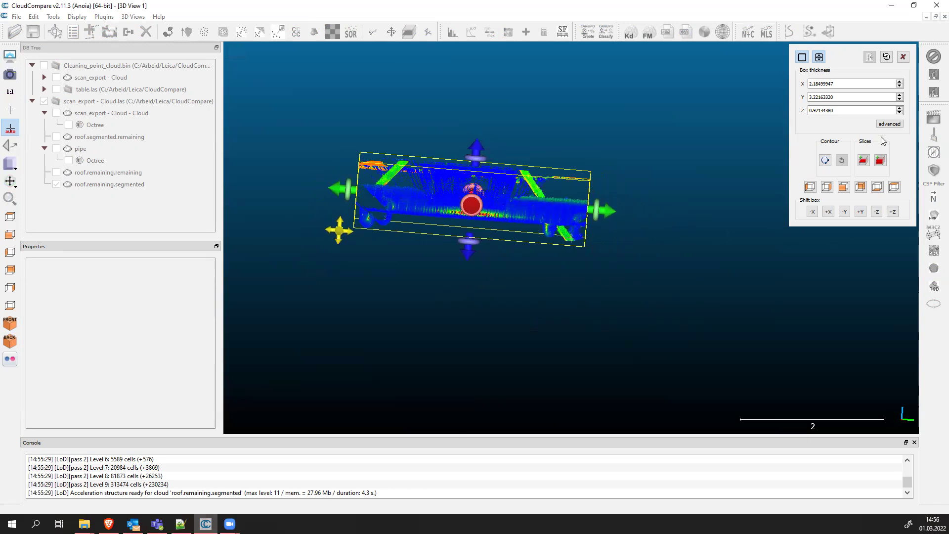
click(865, 162)
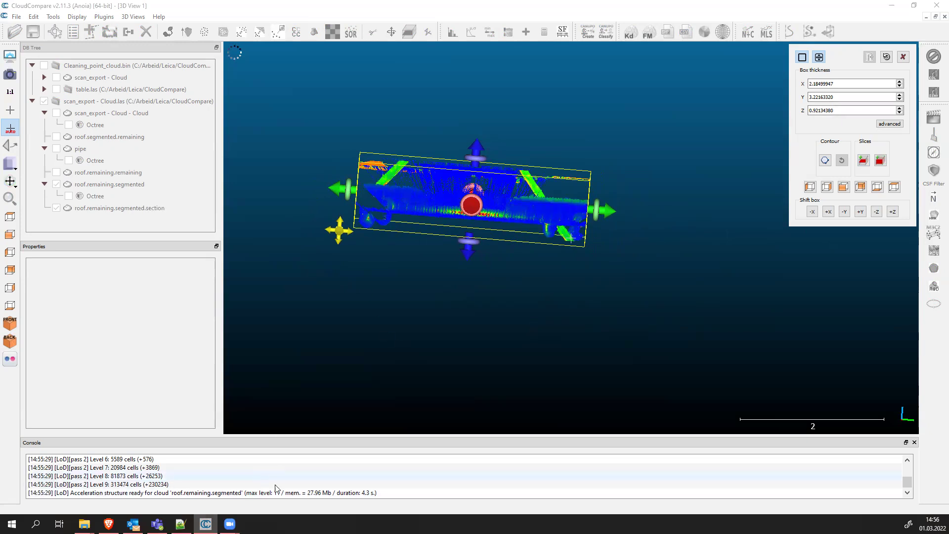
click(863, 161)
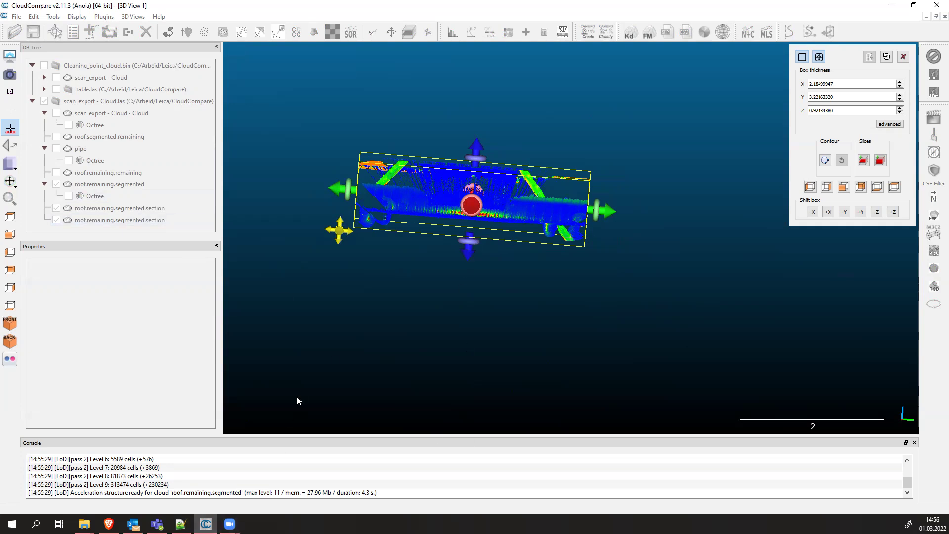
Check the pipe tasks in the Oving.txt to-do list in Notepad++, return to CloudCompare and close the Cross Section tool.
click(180, 523)
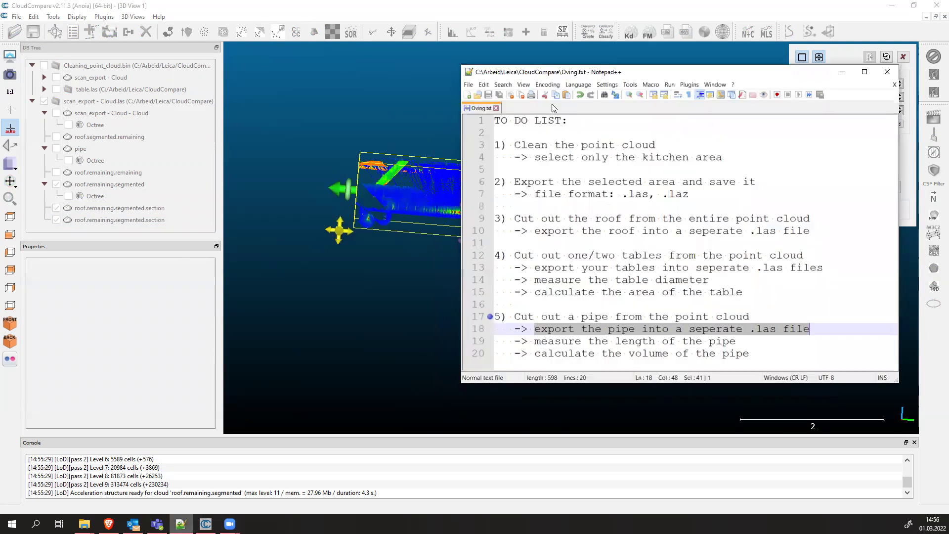
click(842, 72)
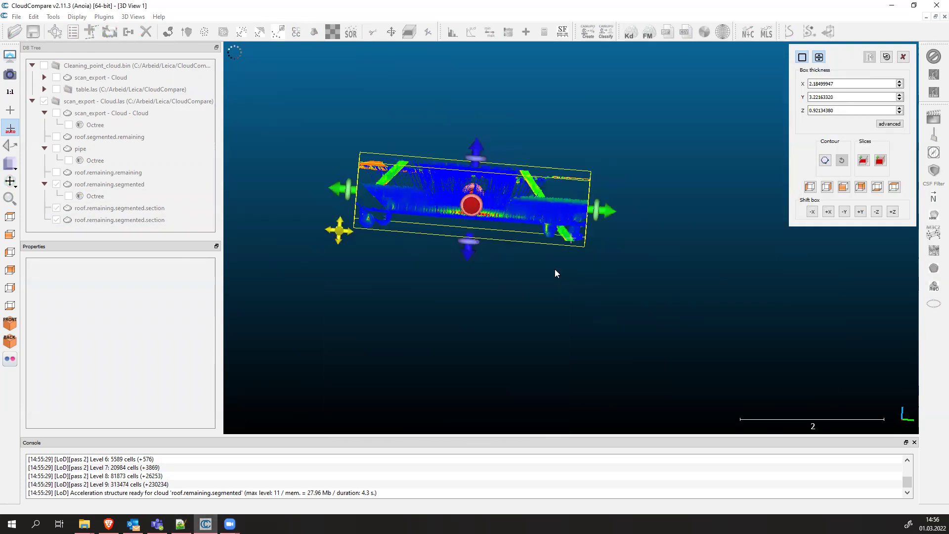
click(904, 57)
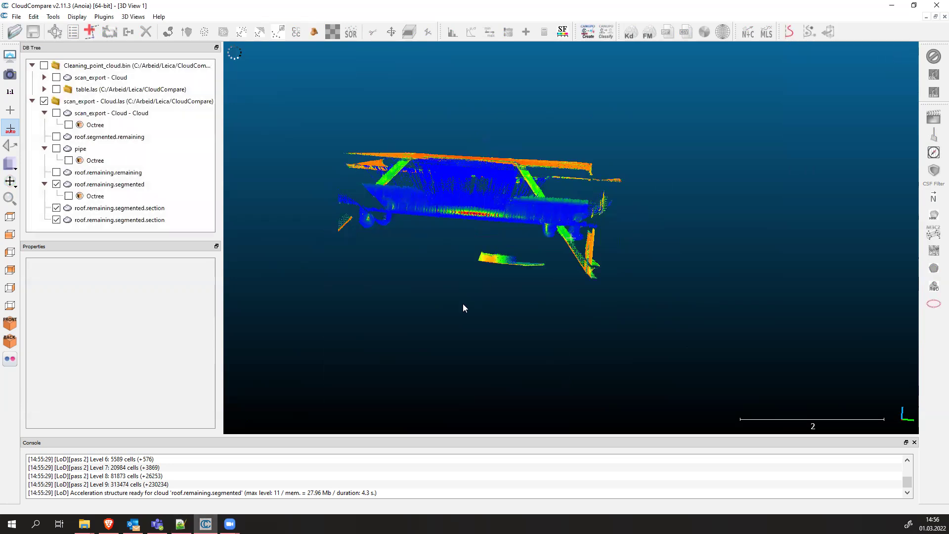
Hide roof.remaining.segmented and the first of its two section clouds, and view the remaining section from several sides.
click(56, 208)
drag(642, 257, 736, 192)
drag(710, 246, 519, 247)
click(57, 184)
drag(390, 225, 791, 247)
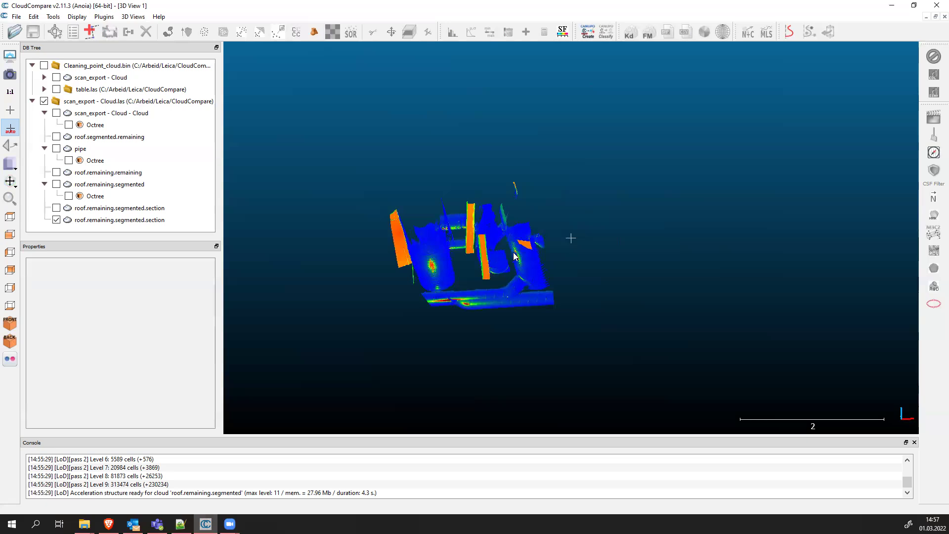
drag(507, 295, 420, 274)
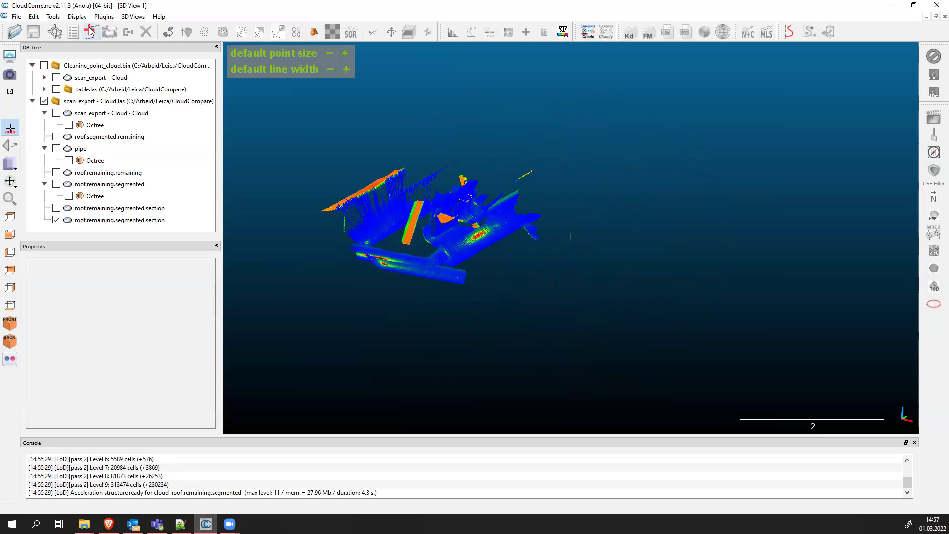
Select the second roof.remaining.segmented.section, inspect its pipes up close, and open its save dialog and cancel it.
click(128, 225)
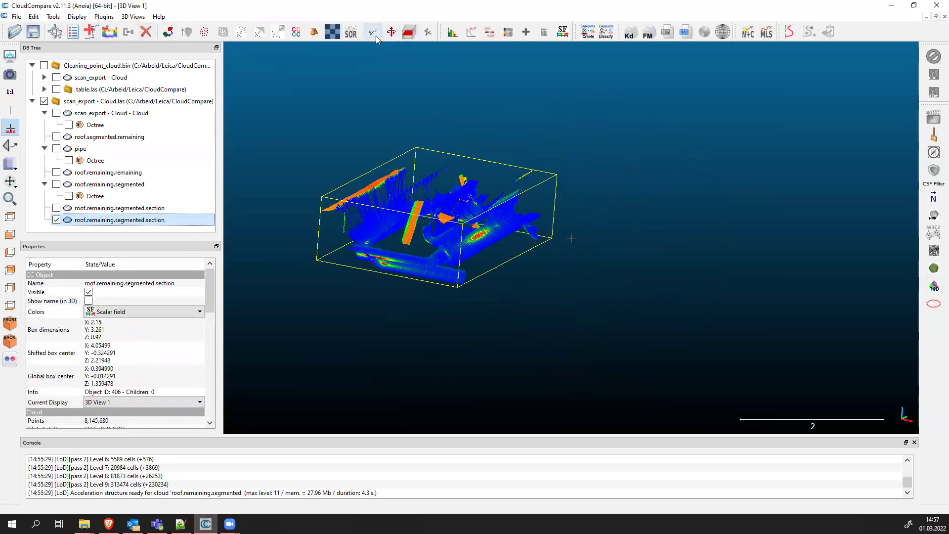
drag(464, 189, 432, 198)
scroll(432, 197, up, 4)
drag(261, 155, 424, 180)
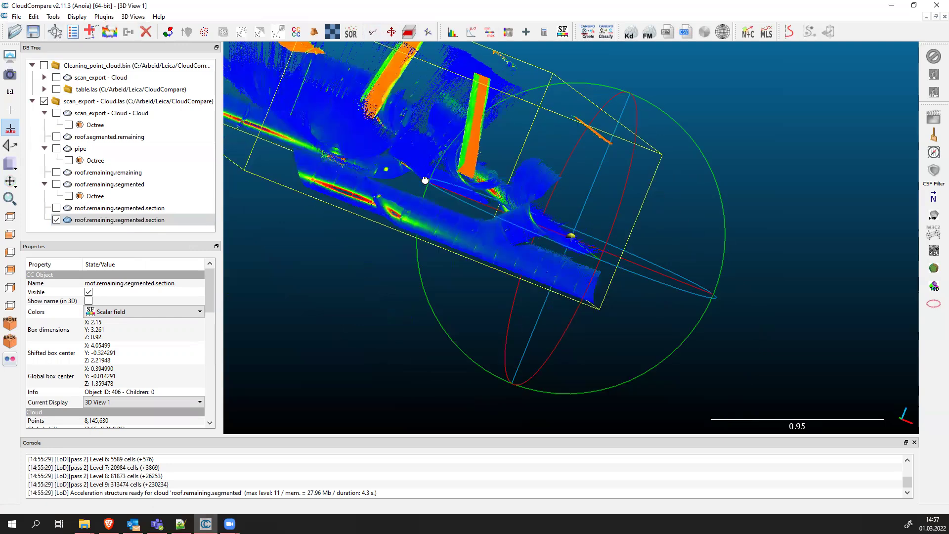
drag(479, 226, 333, 221)
drag(455, 151, 416, 196)
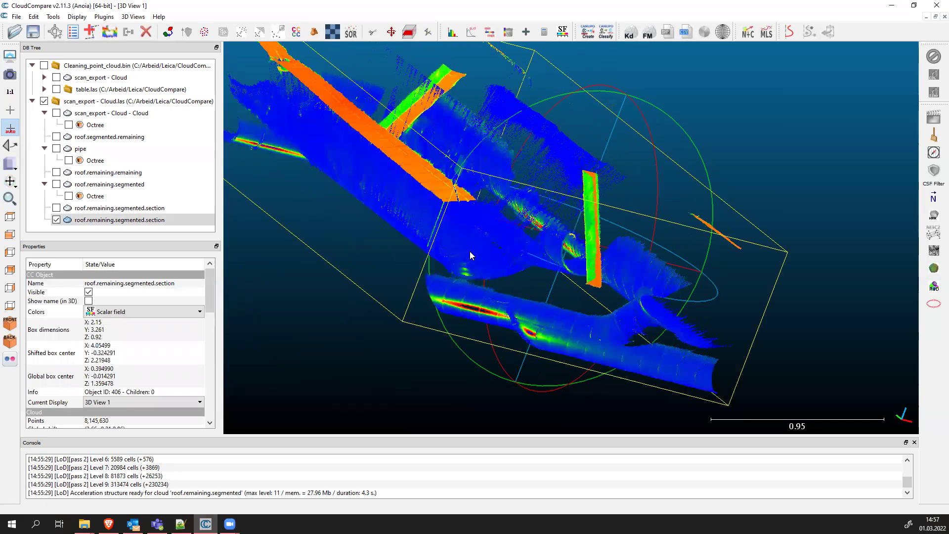
scroll(468, 250, down, 5)
drag(468, 249, 424, 184)
key(ctrl+s)
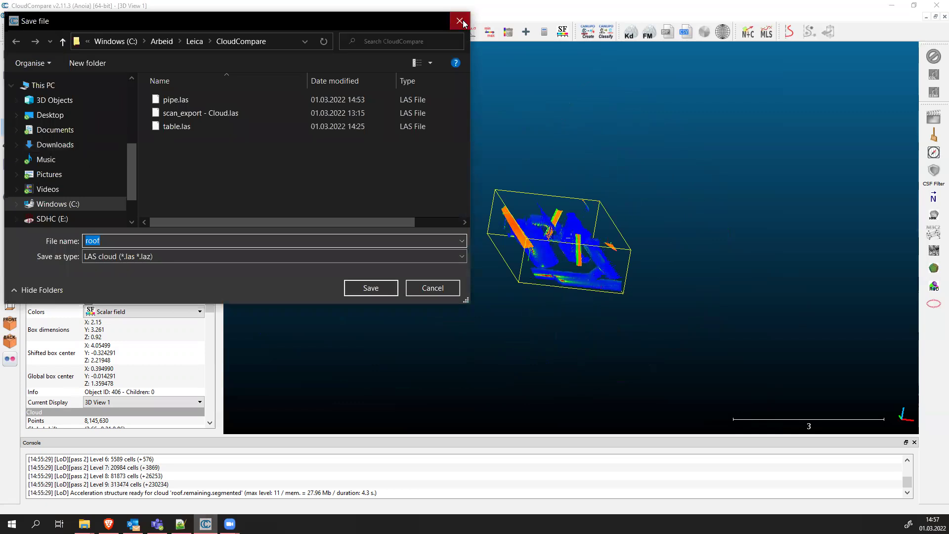
click(460, 21)
Hide the second section cloud, display scan_export - Cloud - Cloud instead, and examine the pipes and furniture inside the building.
click(56, 219)
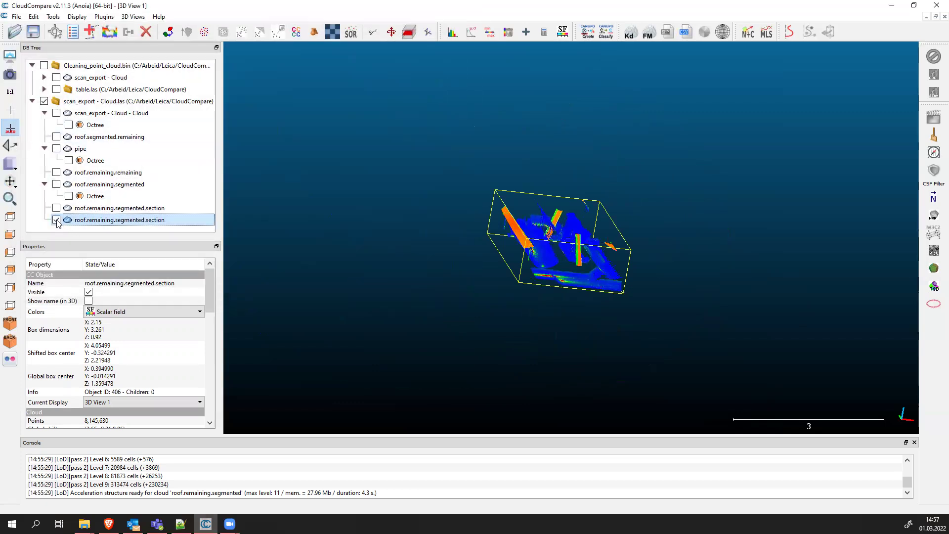
click(57, 113)
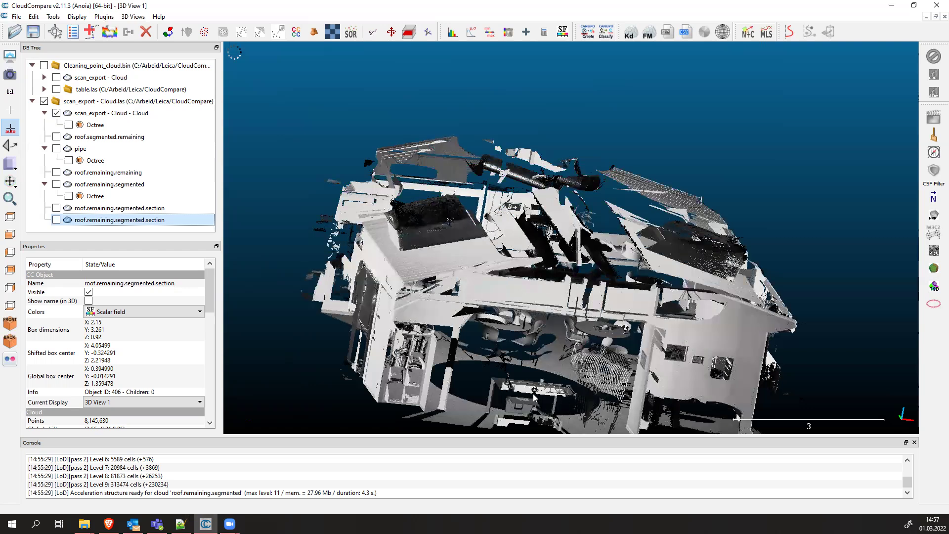
drag(536, 398, 520, 378)
scroll(505, 390, up, 5)
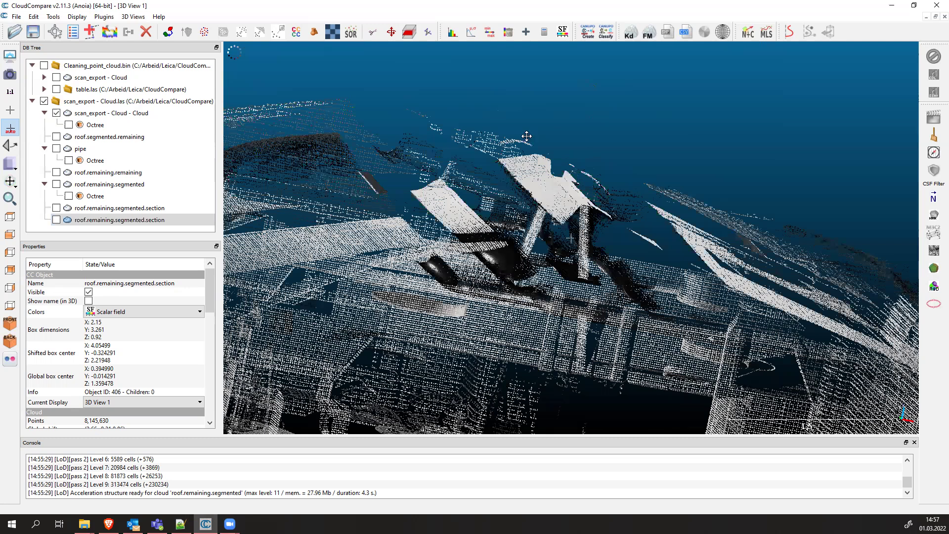
scroll(503, 315, up, 5)
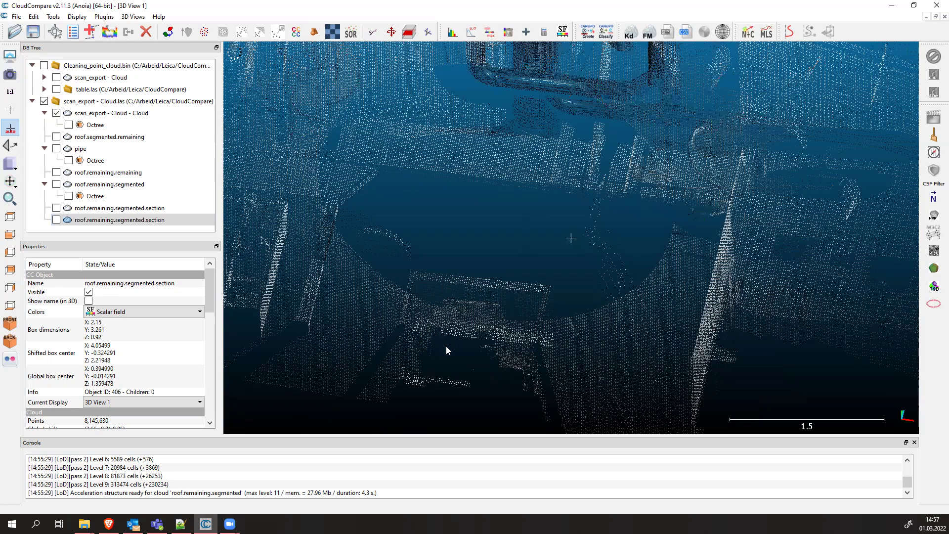
scroll(446, 350, up, 3)
drag(476, 344, 502, 280)
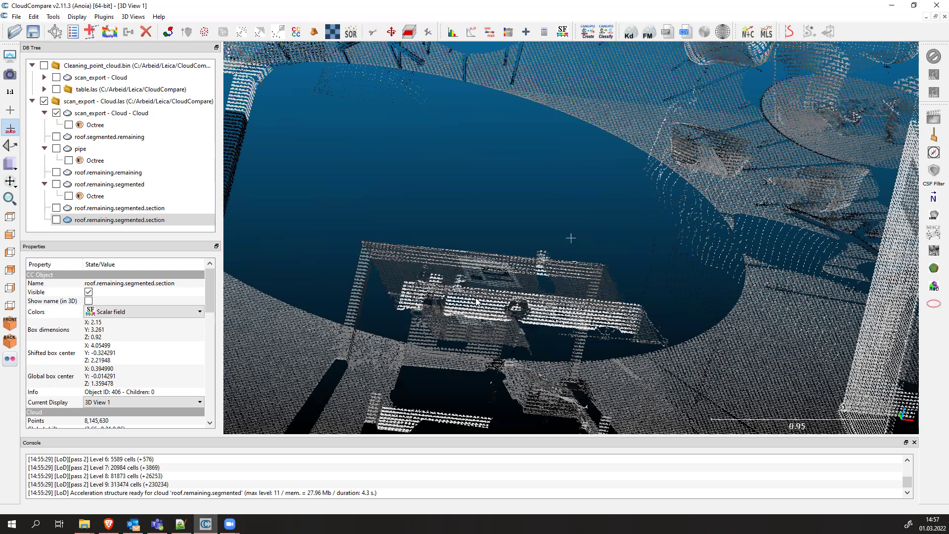
drag(529, 205, 556, 155)
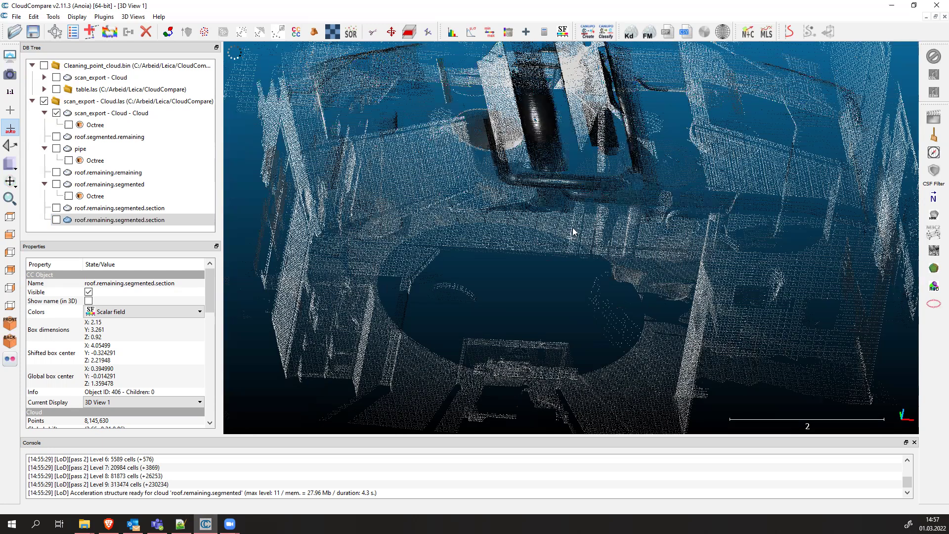
scroll(561, 182, down, 5)
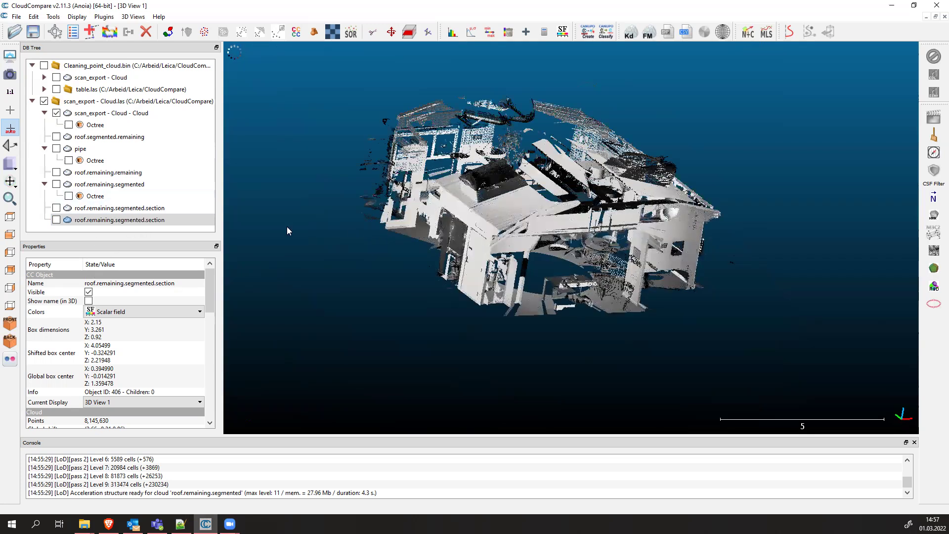
Show the second roof.remaining.segmented.section within the full scan, and open its save dialog and cancel it.
click(57, 220)
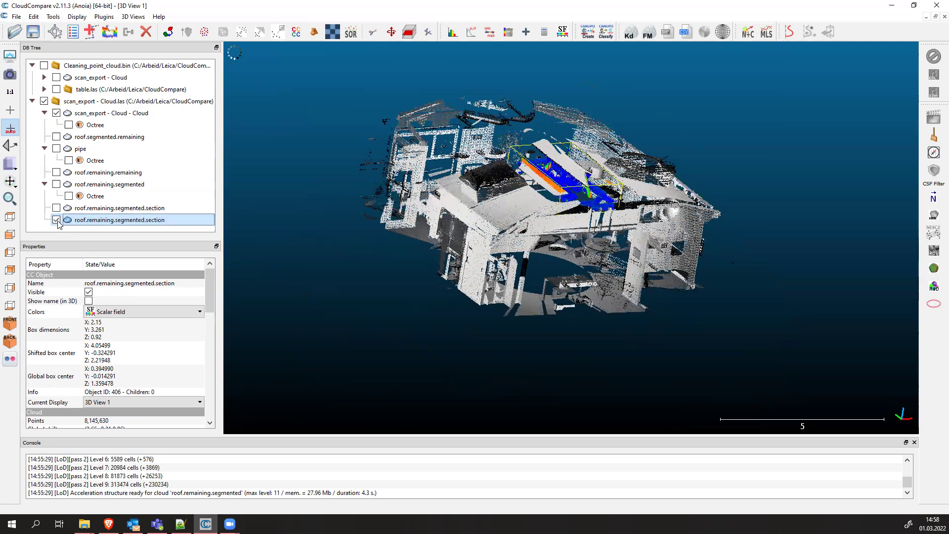
click(33, 34)
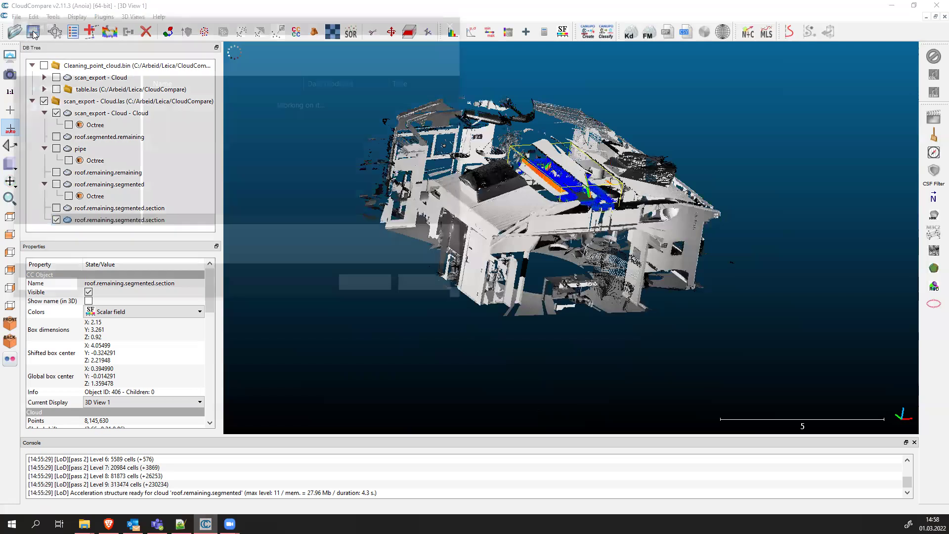
click(459, 22)
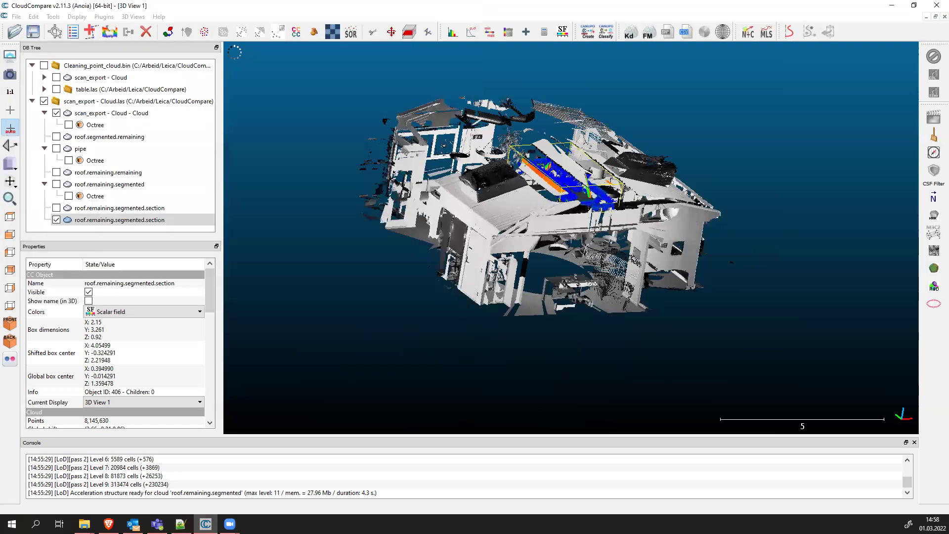